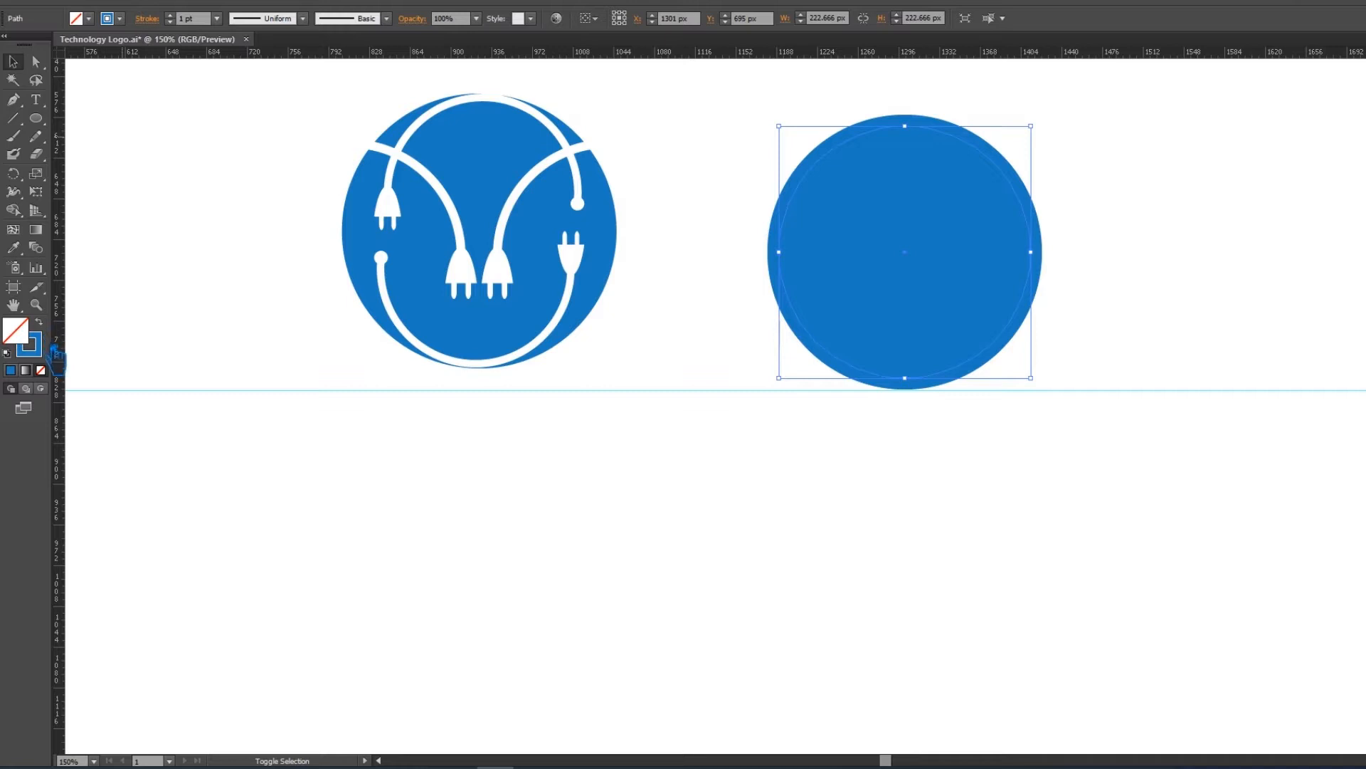
Give the inner circle outline on the right-hand disc a darker blue stroke of 13 pt.
left_click(1261, 261)
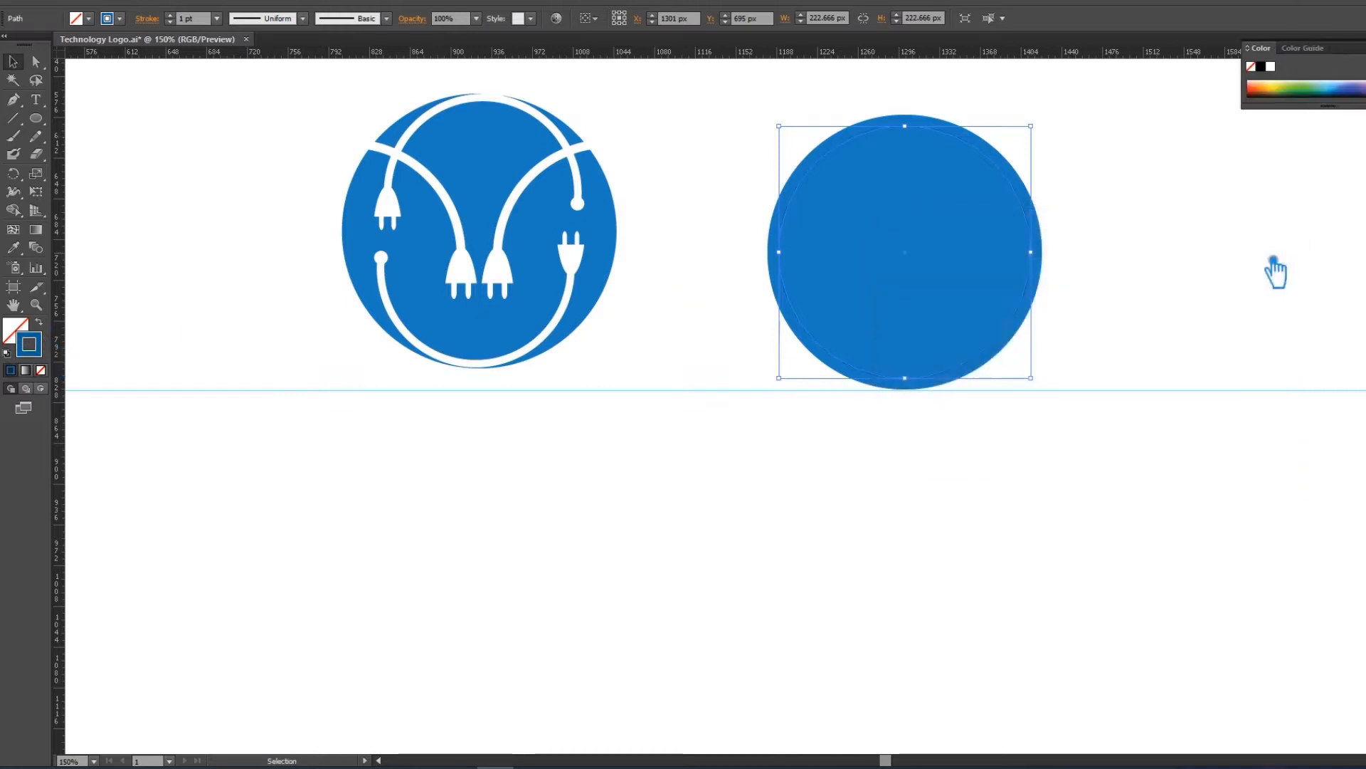
scroll(190, 20, "up", 1)
key("Up")
key("Up")
key("Up")
key("Up")
key("Up")
key("Up")
key("Up")
key("Up")
key("Up")
key("Up")
key("Up")
key("Up")
key("Up")
key("Up")
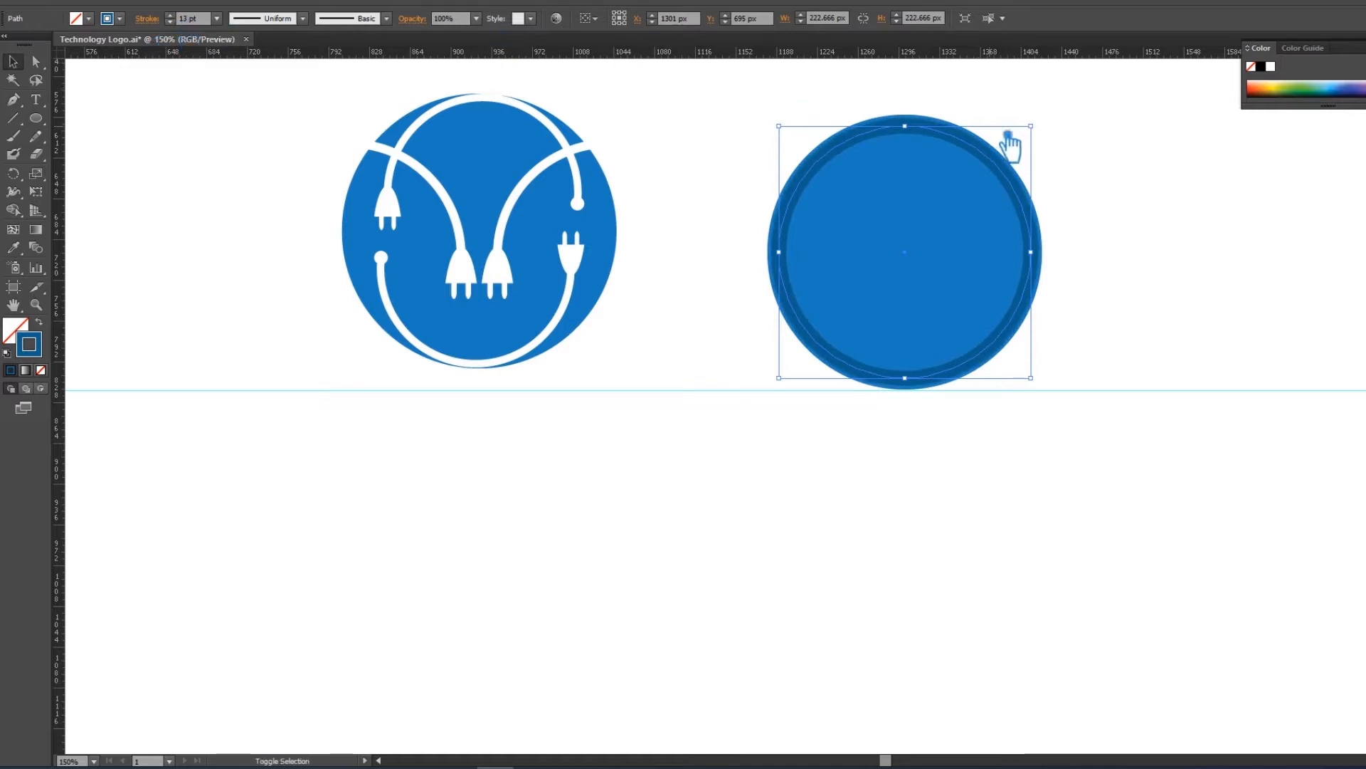
Scale the dark ring down around its centre to 180 px wide and high.
left_click_drag(1046, 135, 1014, 158)
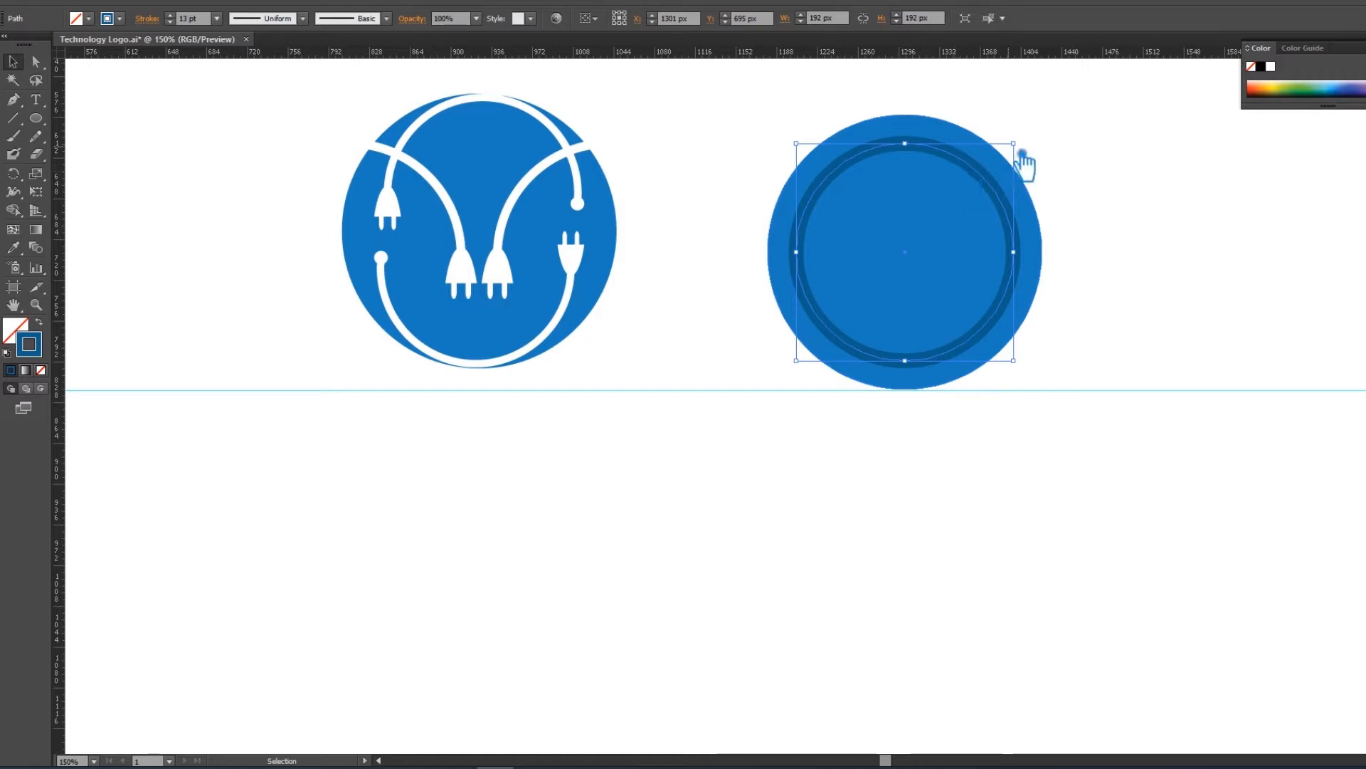
left_click_drag(1022, 153, 1021, 158)
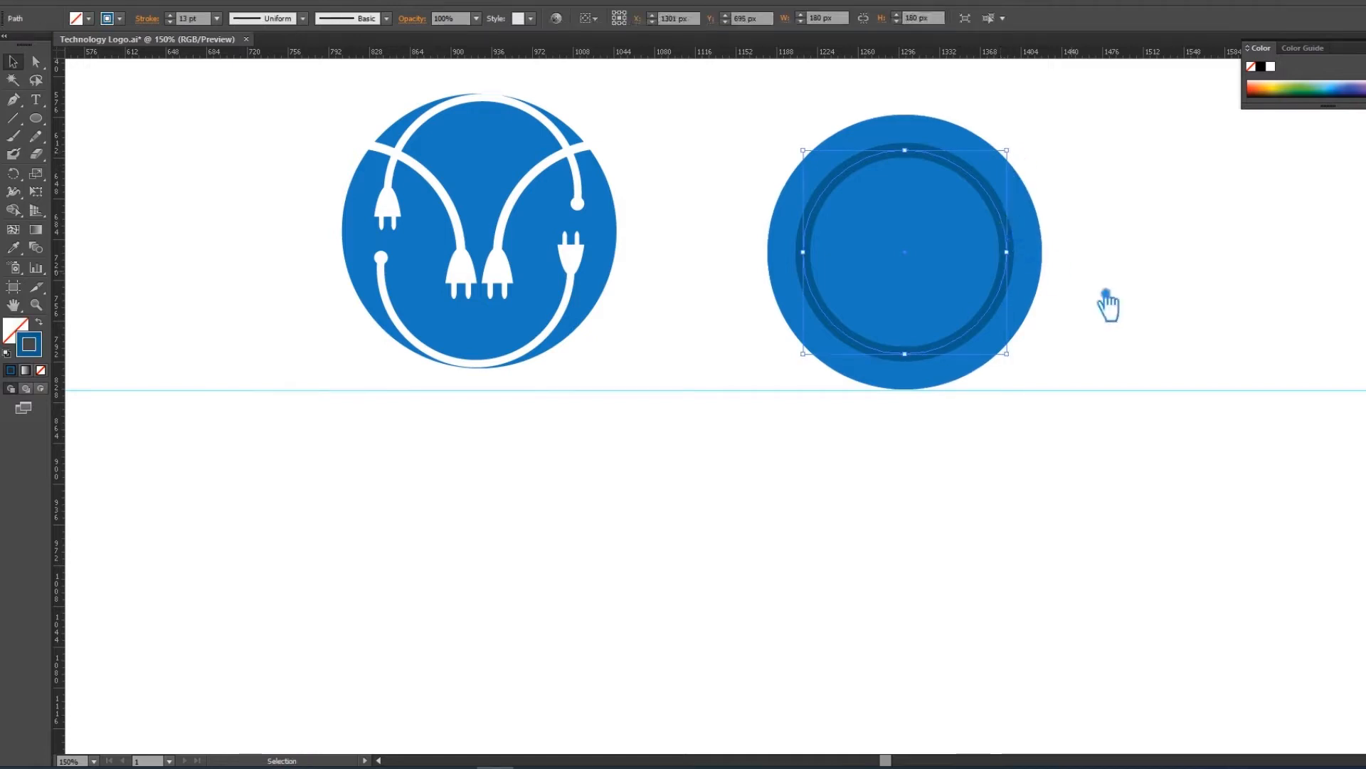
left_click(1149, 356)
Draw a circle about 31 px in diameter, swap its stroke to a solid fill, and place it on the ring's upper-left arc.
left_click_drag(35, 119, 110, 158)
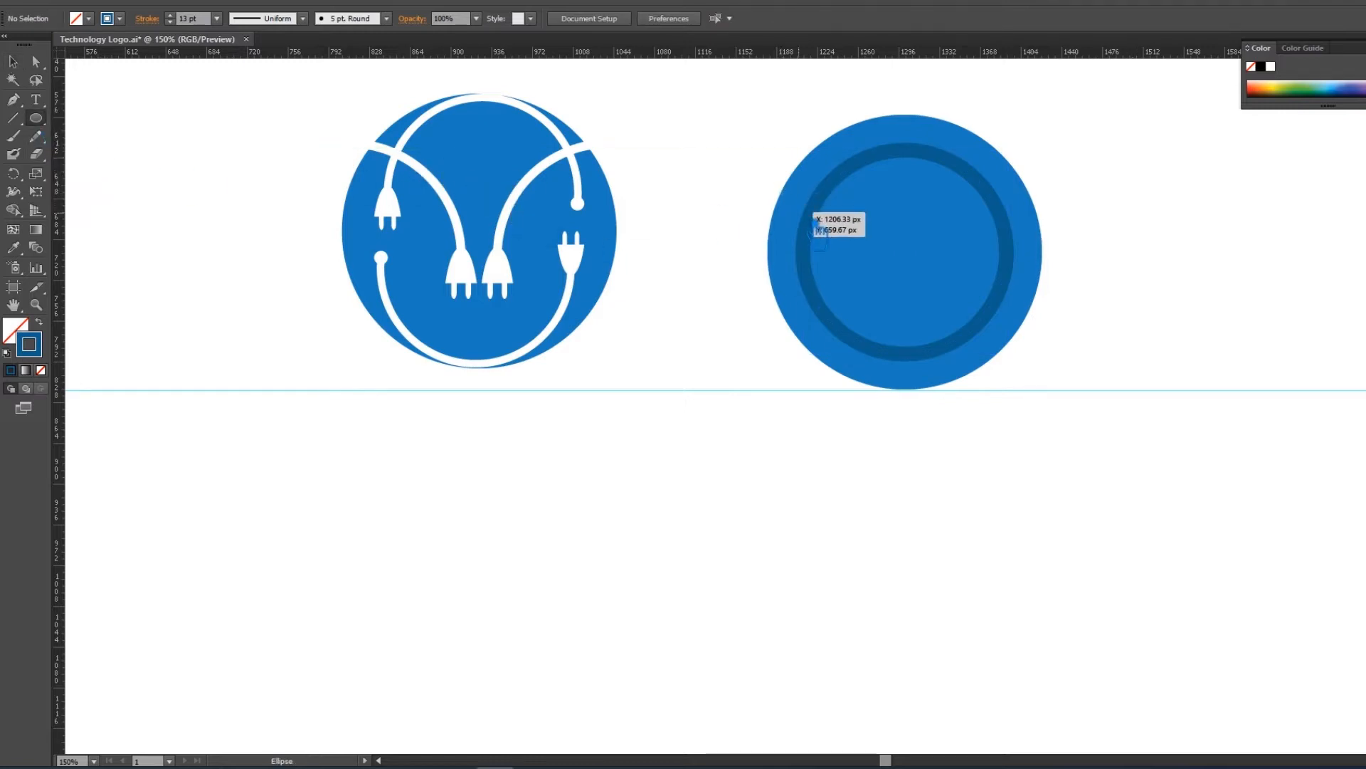
left_click_drag(818, 196, 857, 228)
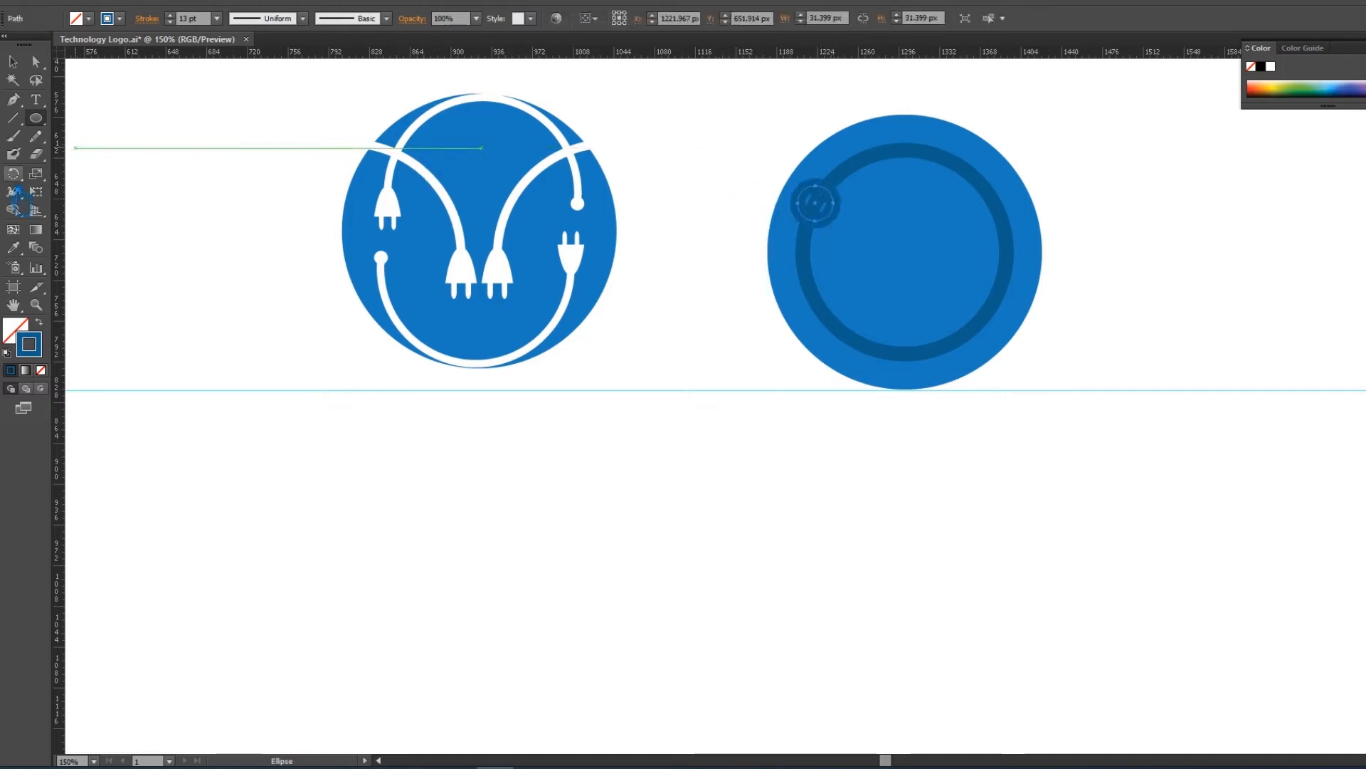
left_click(39, 323)
left_click(430, 461)
left_click(767, 411)
left_click(770, 414)
left_click(13, 62)
left_click(168, 138)
left_click_drag(833, 215, 850, 189)
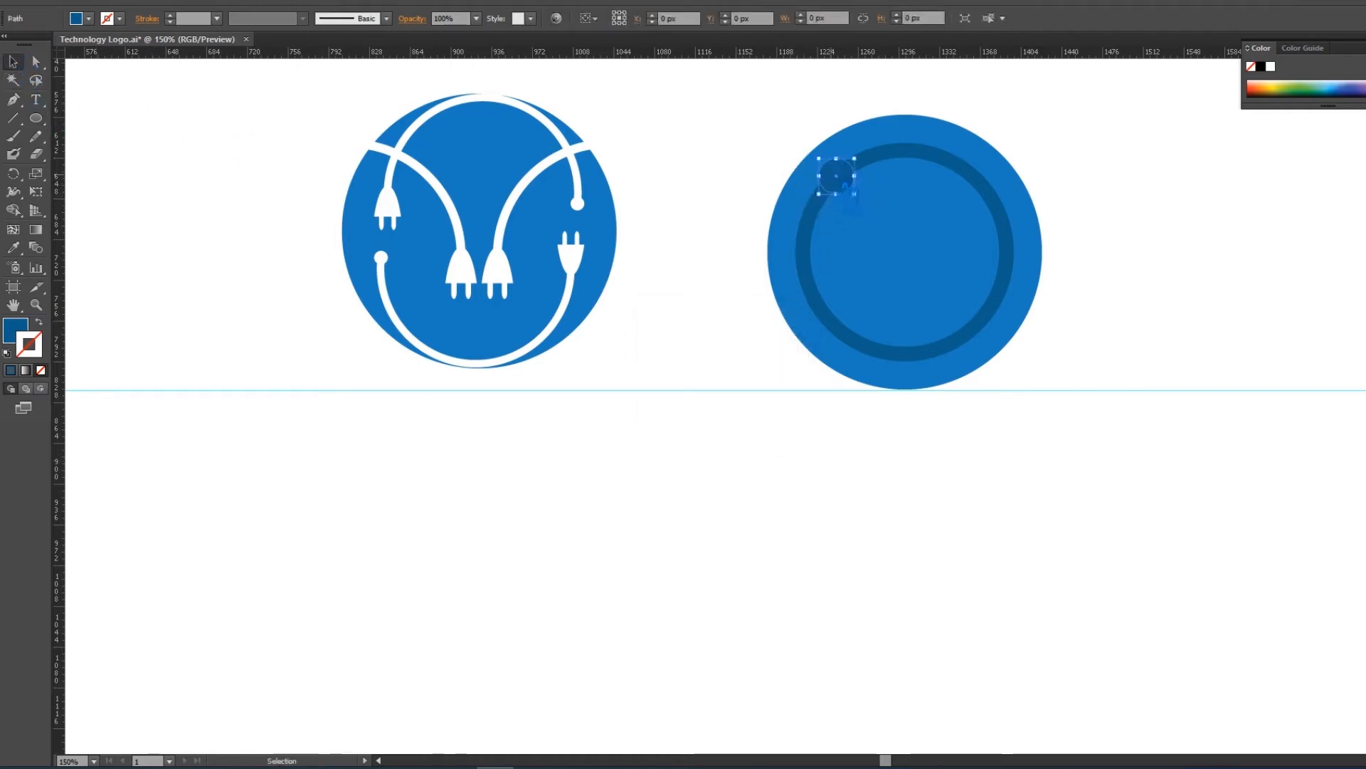
key("Up")
key("Up")
key("Up")
key("Up")
key("Right")
key("Right")
key("Right")
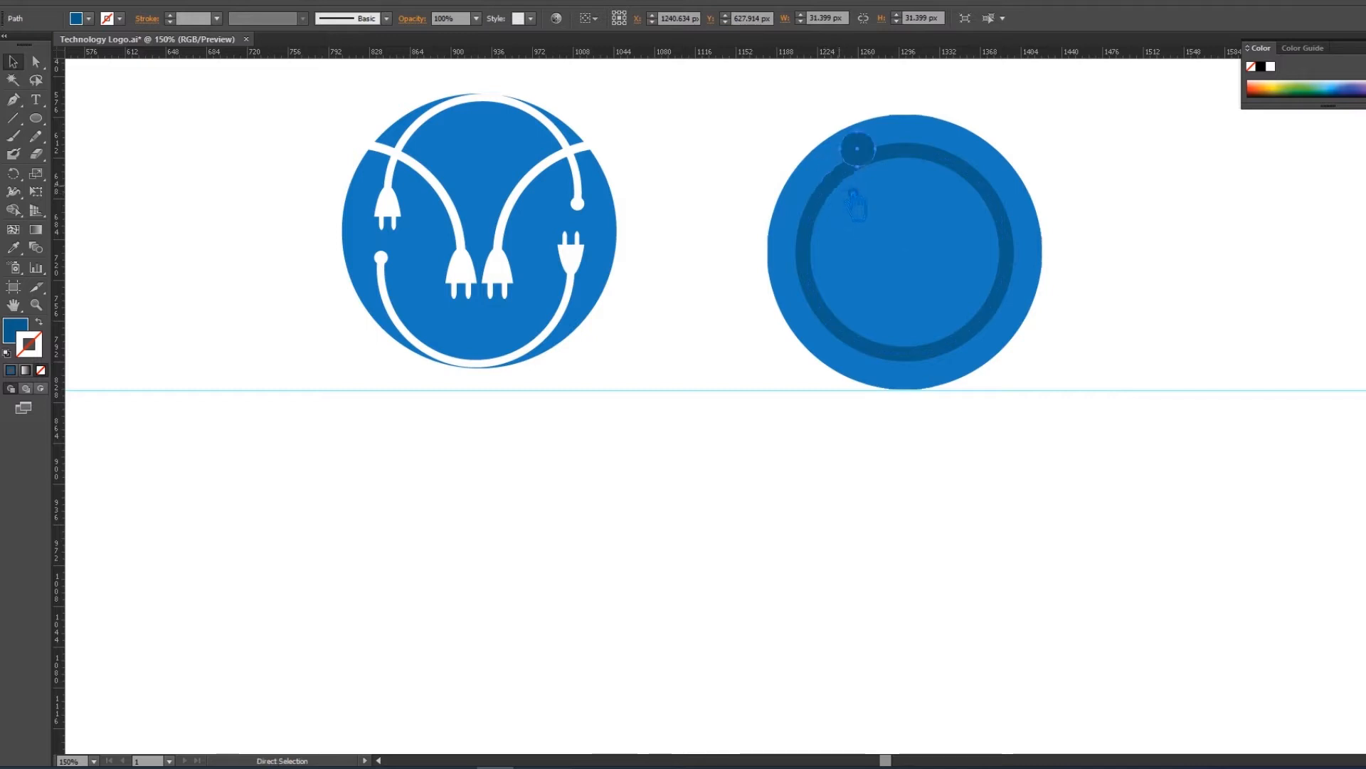
key("ctrl+z")
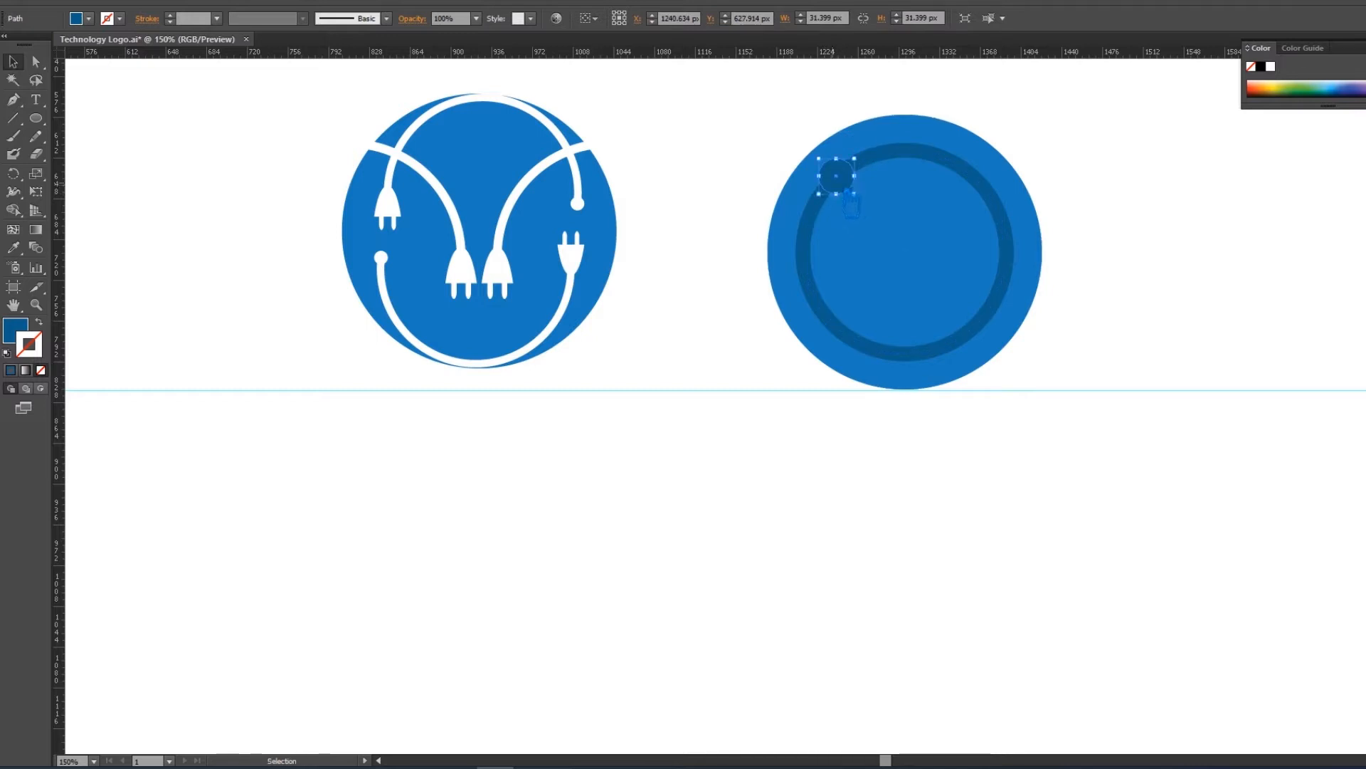
Duplicate the small dark circle horizontally onto the ring's upper-right arc.
left_click(763, 183)
left_click_drag(848, 184, 995, 189)
left_click(850, 183, "shift")
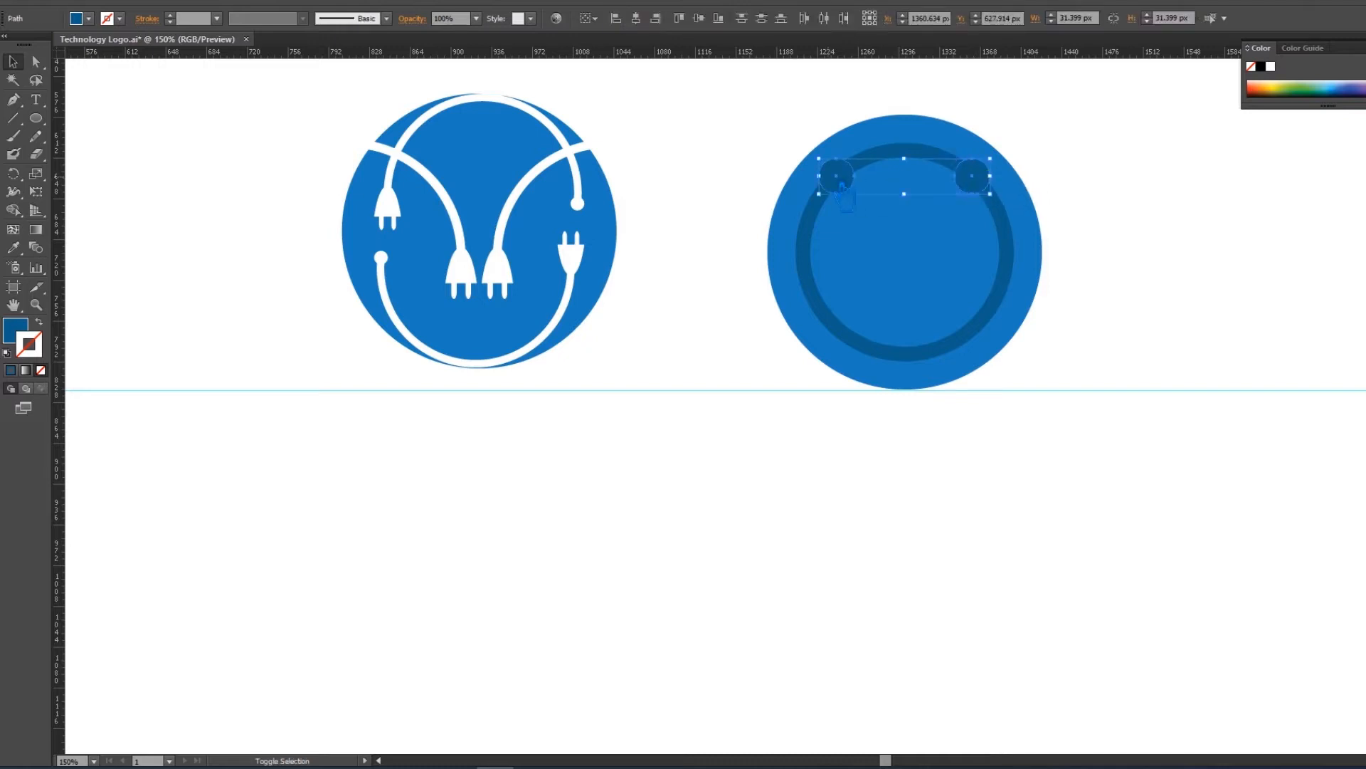
left_click(1196, 239)
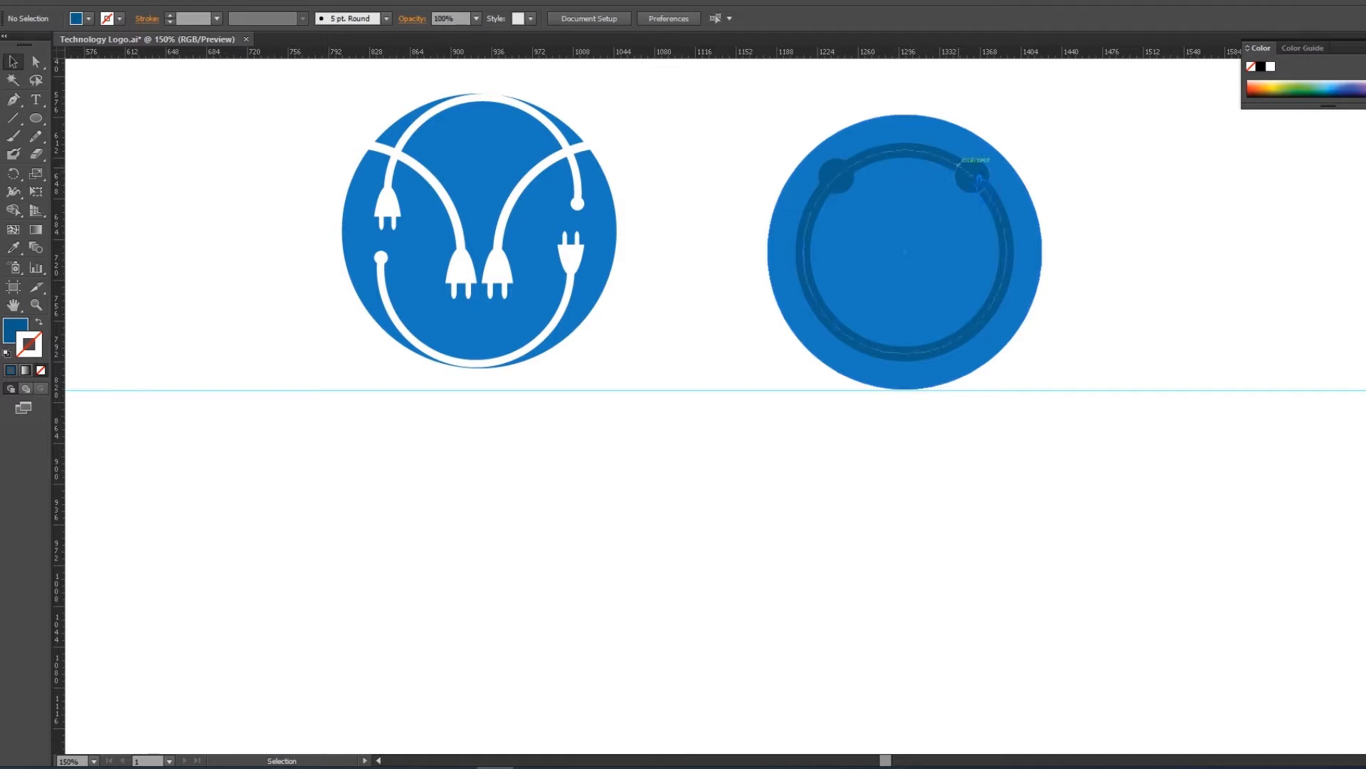
Enlarge the ring's upper-right circle to about 43.5 px and shrink the upper-left one to about 22 px, keeping both centred.
left_click(979, 179)
left_click_drag(1005, 170, 1011, 164)
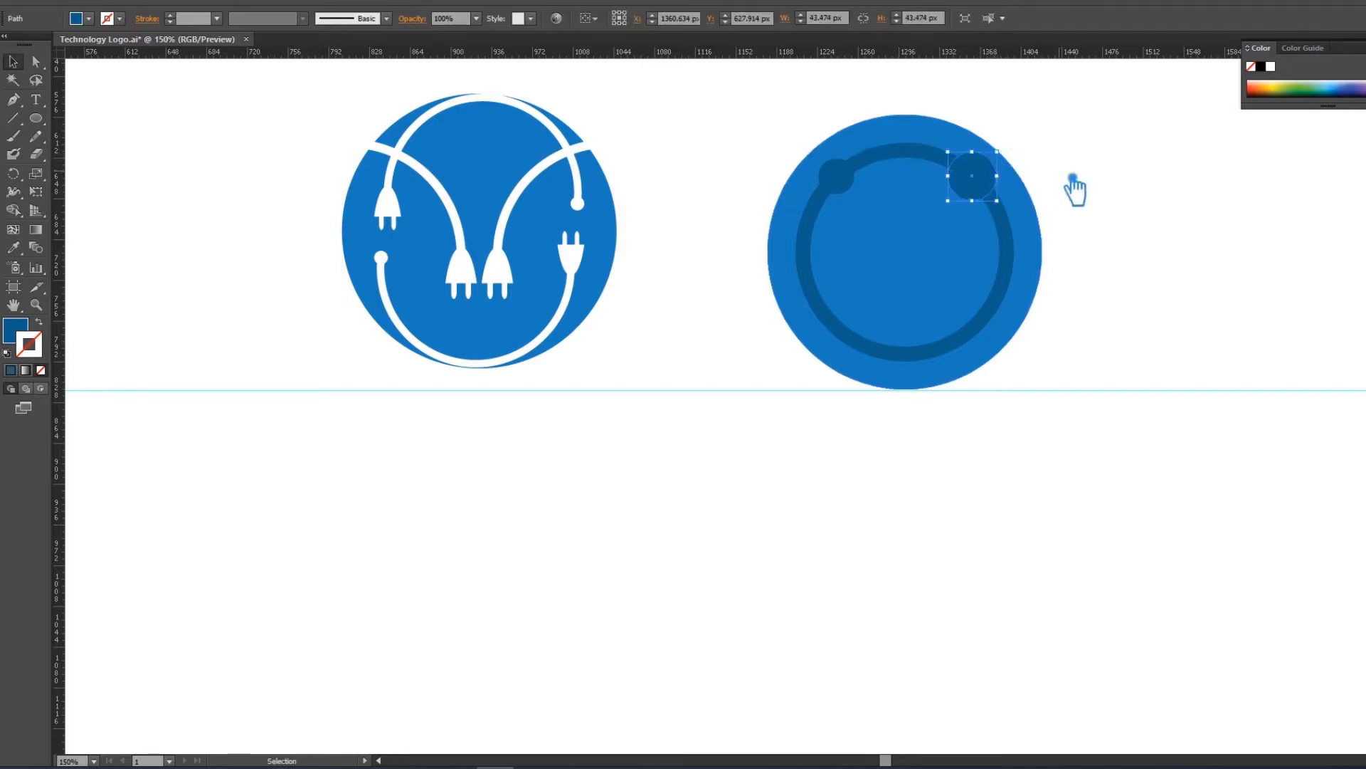
left_click(848, 182)
left_click_drag(855, 158, 850, 164)
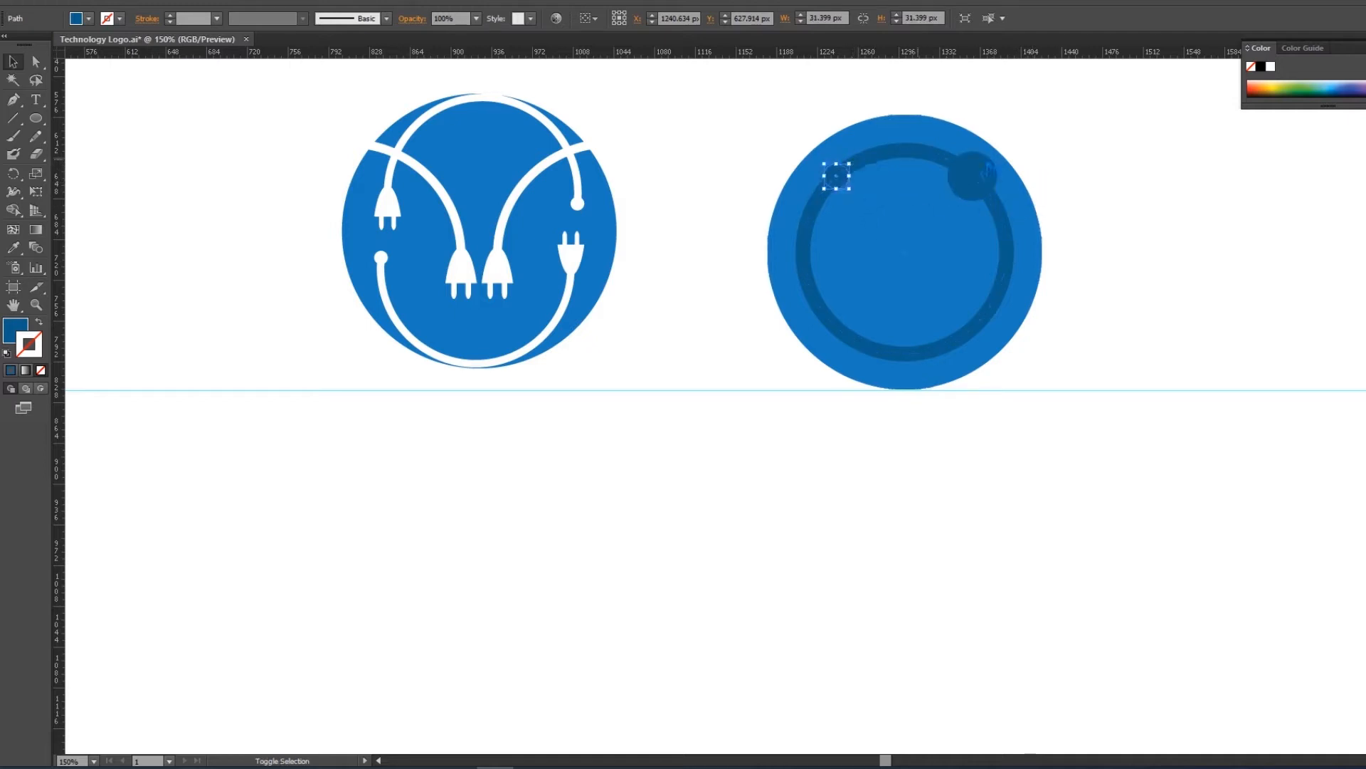
left_click(1162, 165)
Set the ring's stroke to 12 pt and expand its fill and stroke into a shape.
left_click(958, 174)
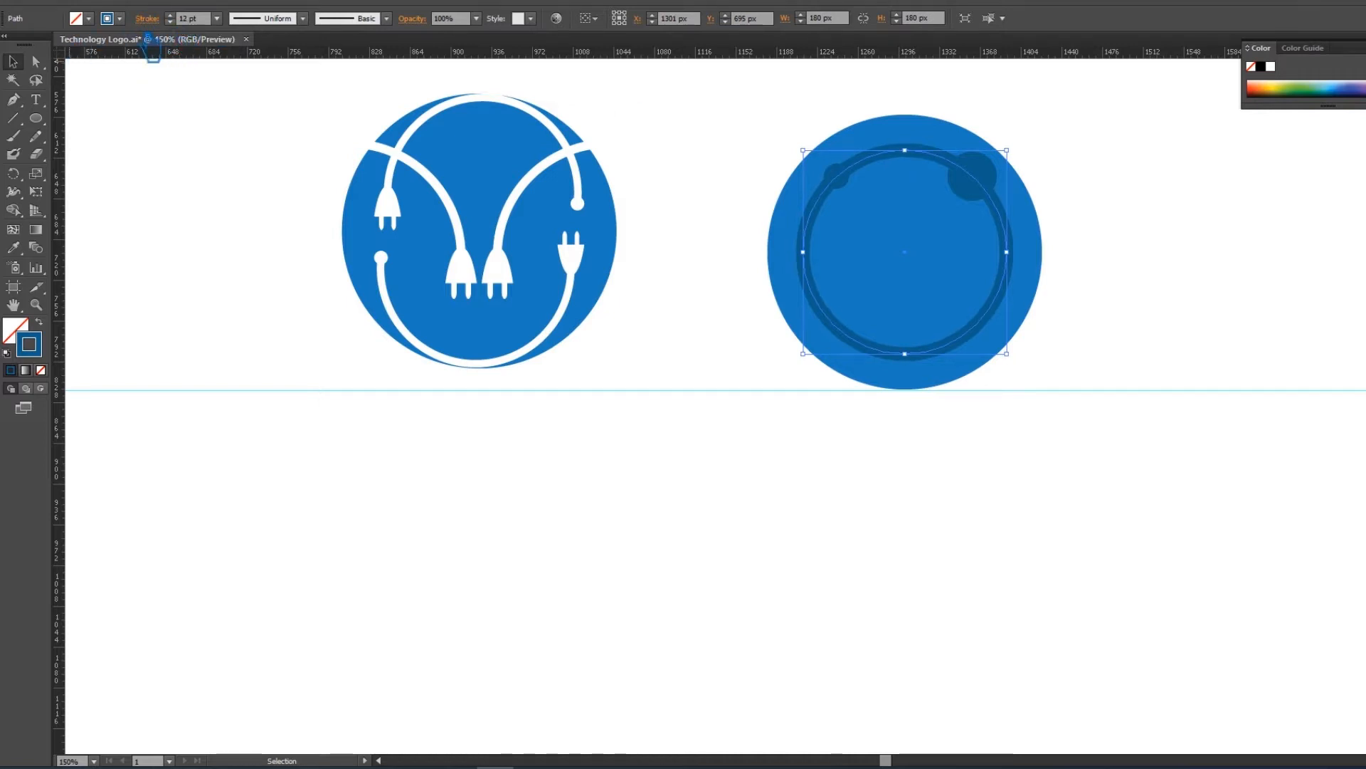
left_click(114, 8)
left_click(92, 152)
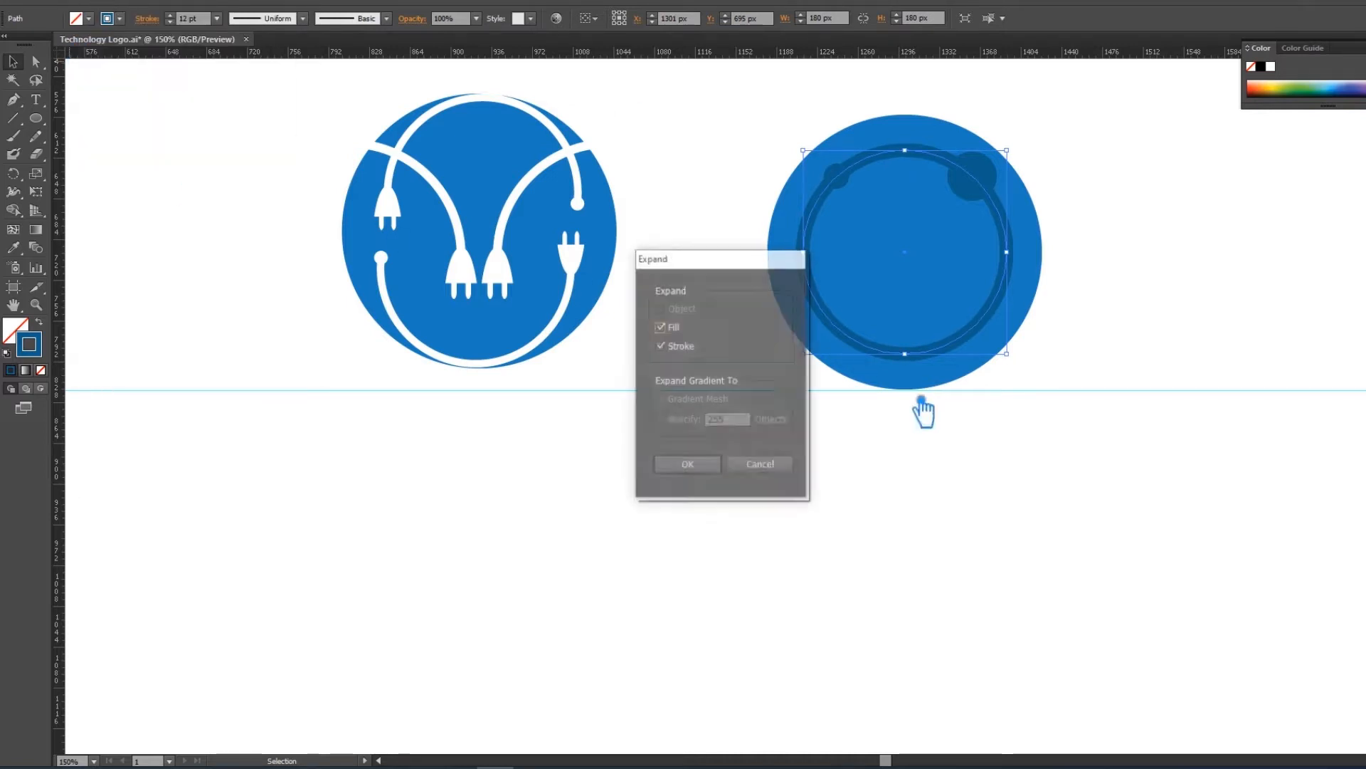
left_click(687, 464)
left_click(1058, 445)
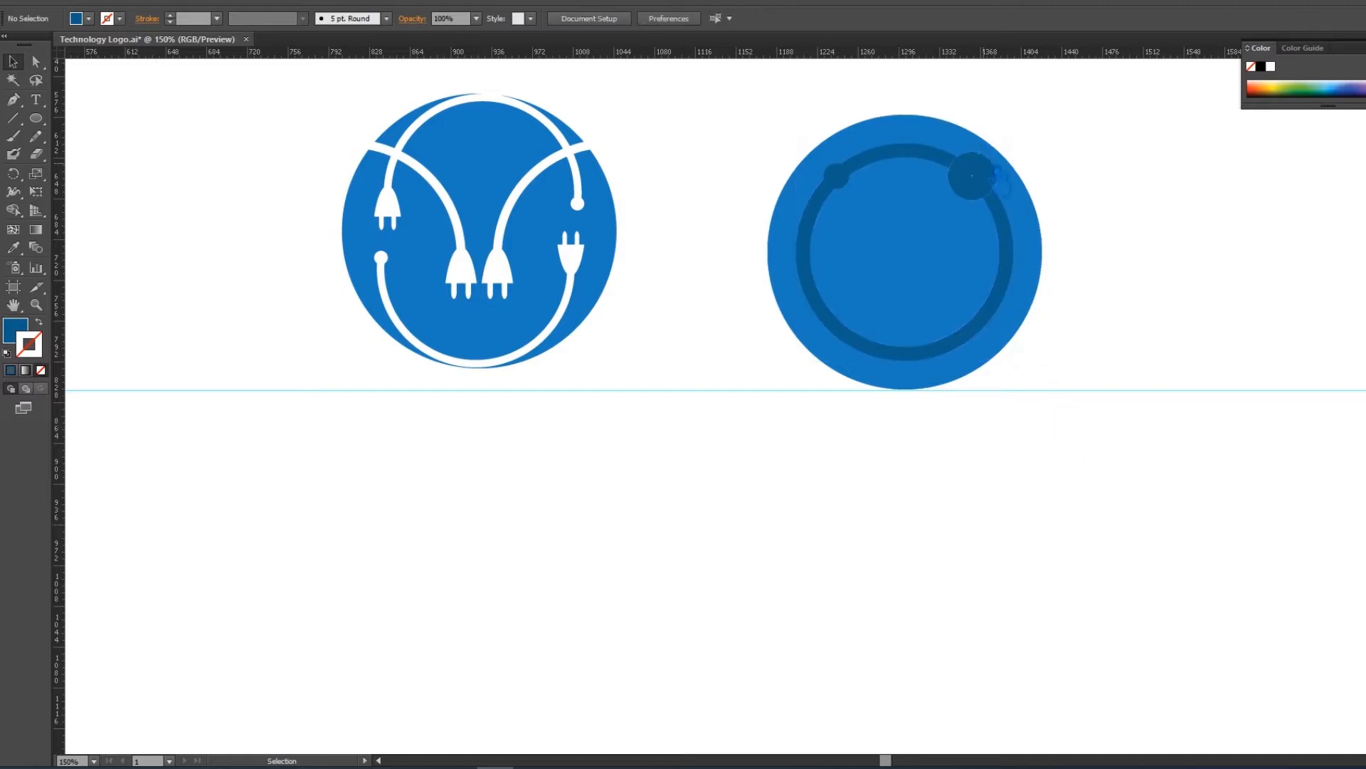
Split the ring and its two circles where they overlap with the Pathfinder's Divide operation.
left_click(972, 176)
left_click(839, 174, "shift")
left_click(926, 153, "shift")
left_click(1365, 388)
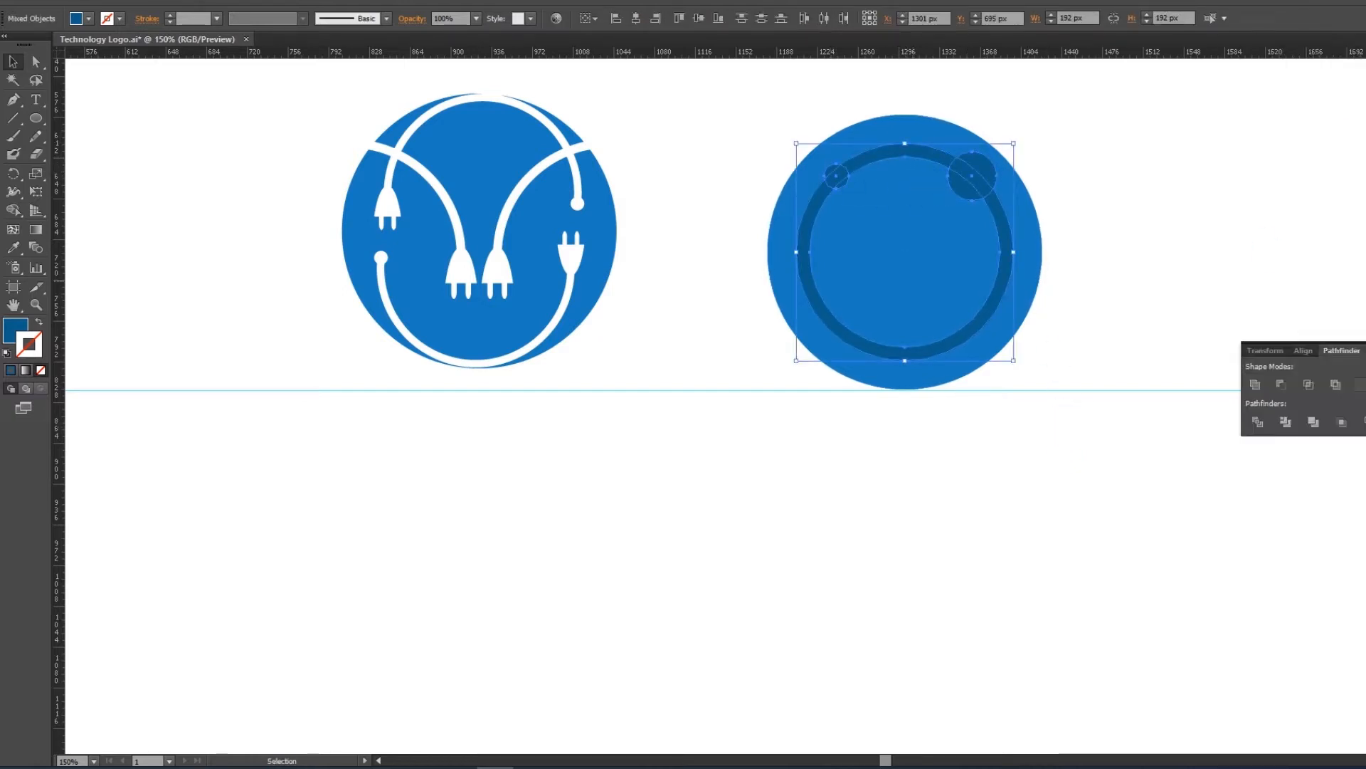
left_click(1260, 422)
left_click(1365, 388)
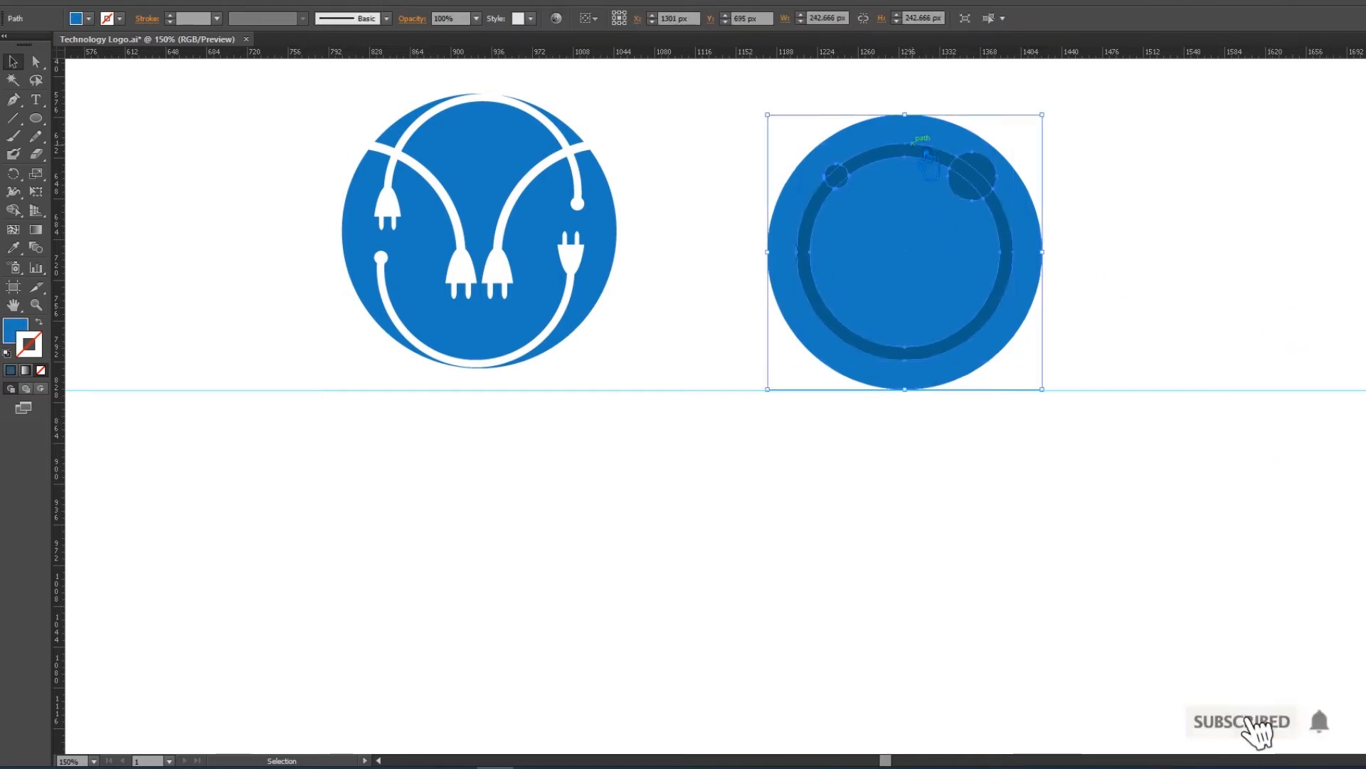
Ungroup the divided pieces and delete the ring's upper arc between the two circles.
right_click(927, 155)
left_click(955, 235)
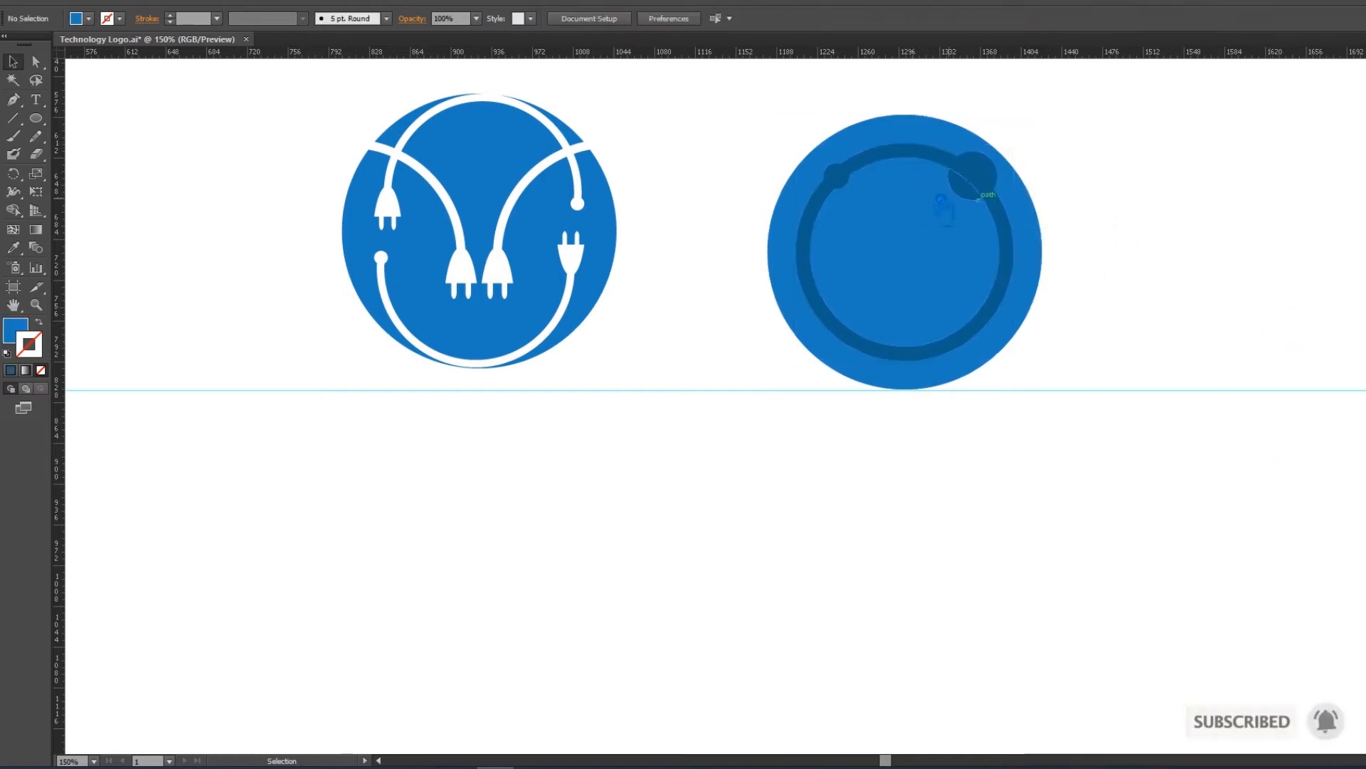
left_click(920, 167)
key("Delete")
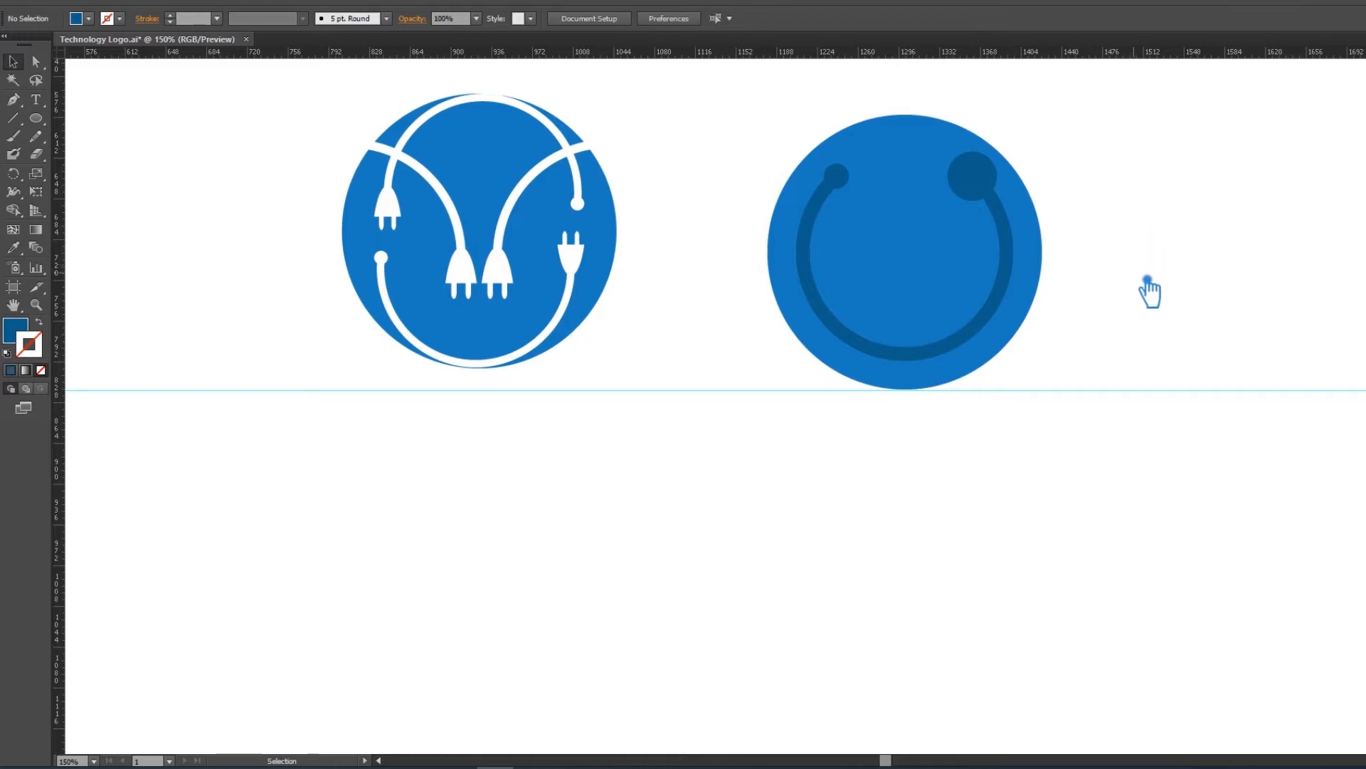
Merge the divided pieces of the large upper-right circle into one shape with Pathfinder.
left_click(988, 183)
left_click(975, 188, "shift")
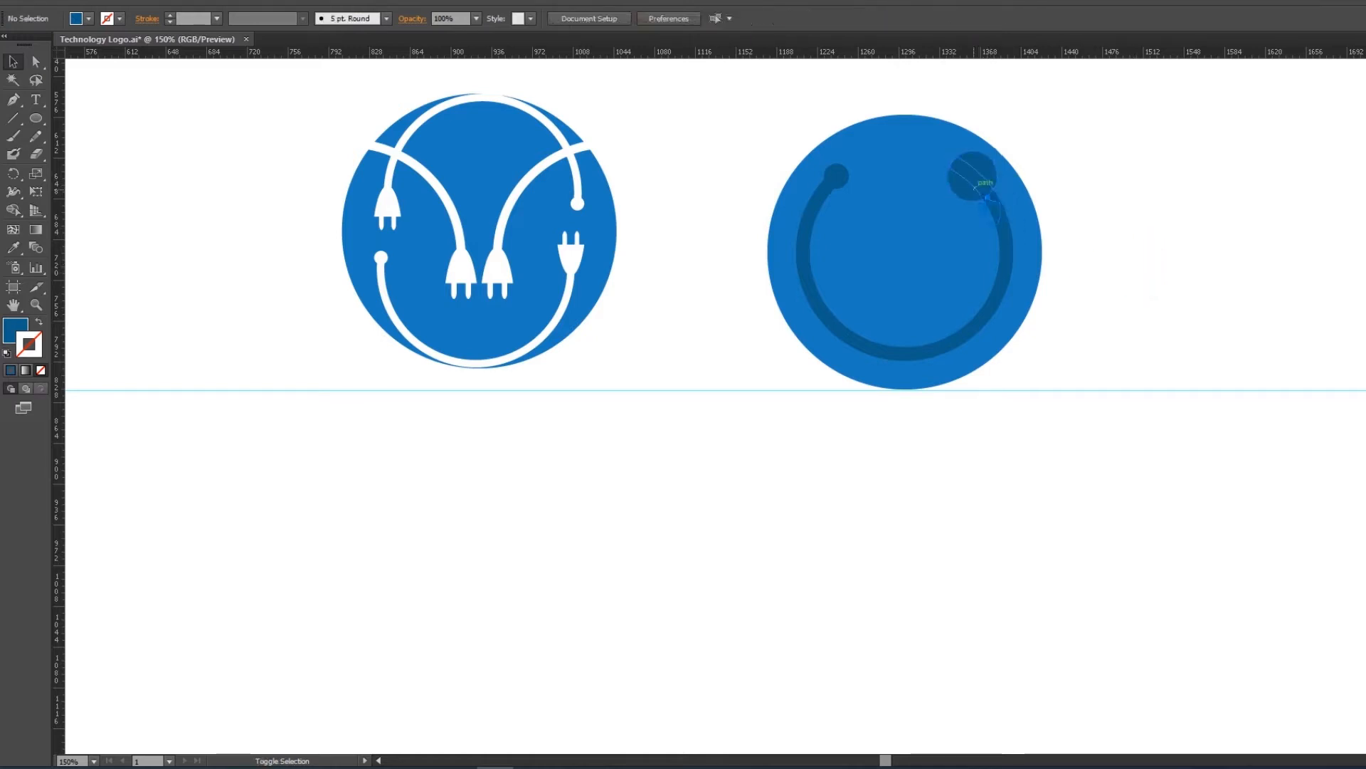
left_click(975, 189, "shift")
left_click_drag(993, 156, 997, 150)
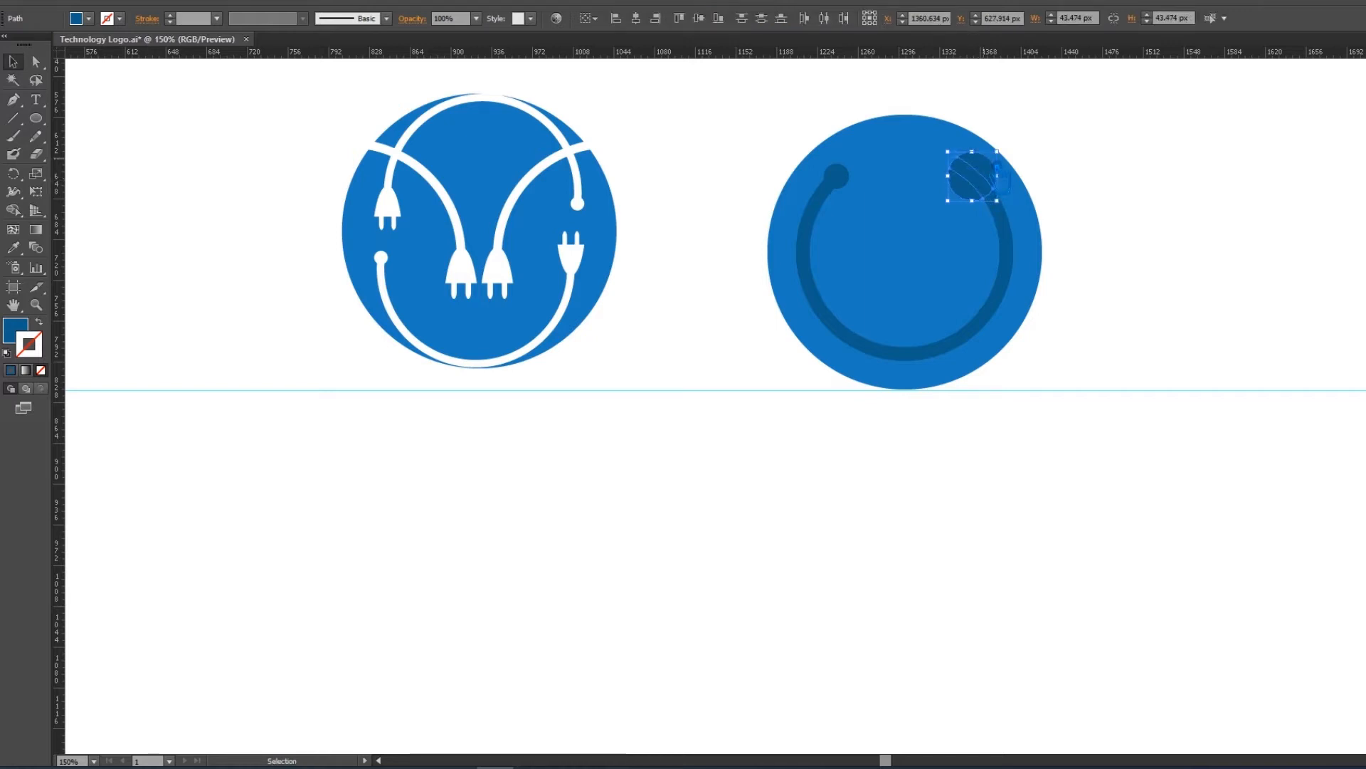
key("ctrl+shift+F9")
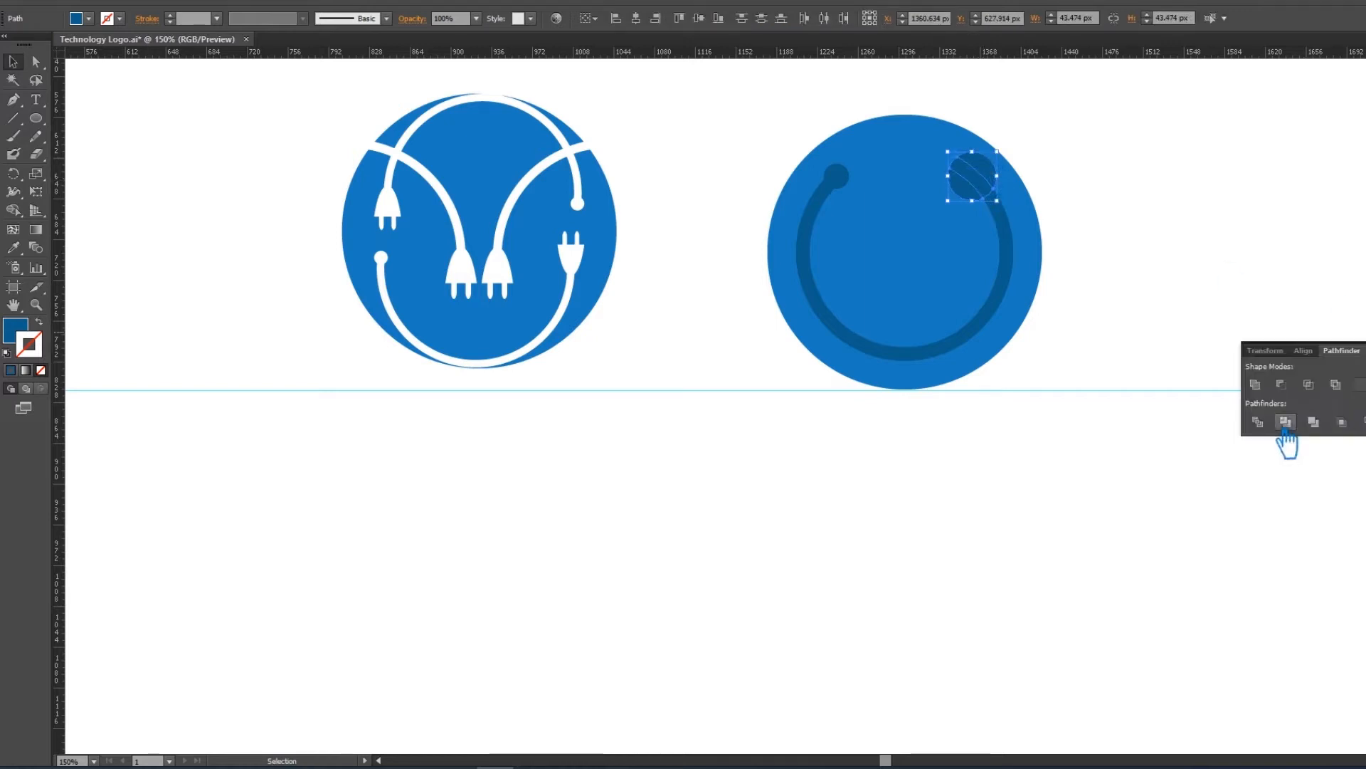
Unite the divided pieces of the small upper-left circle into one shape with Pathfinder.
left_click(838, 174)
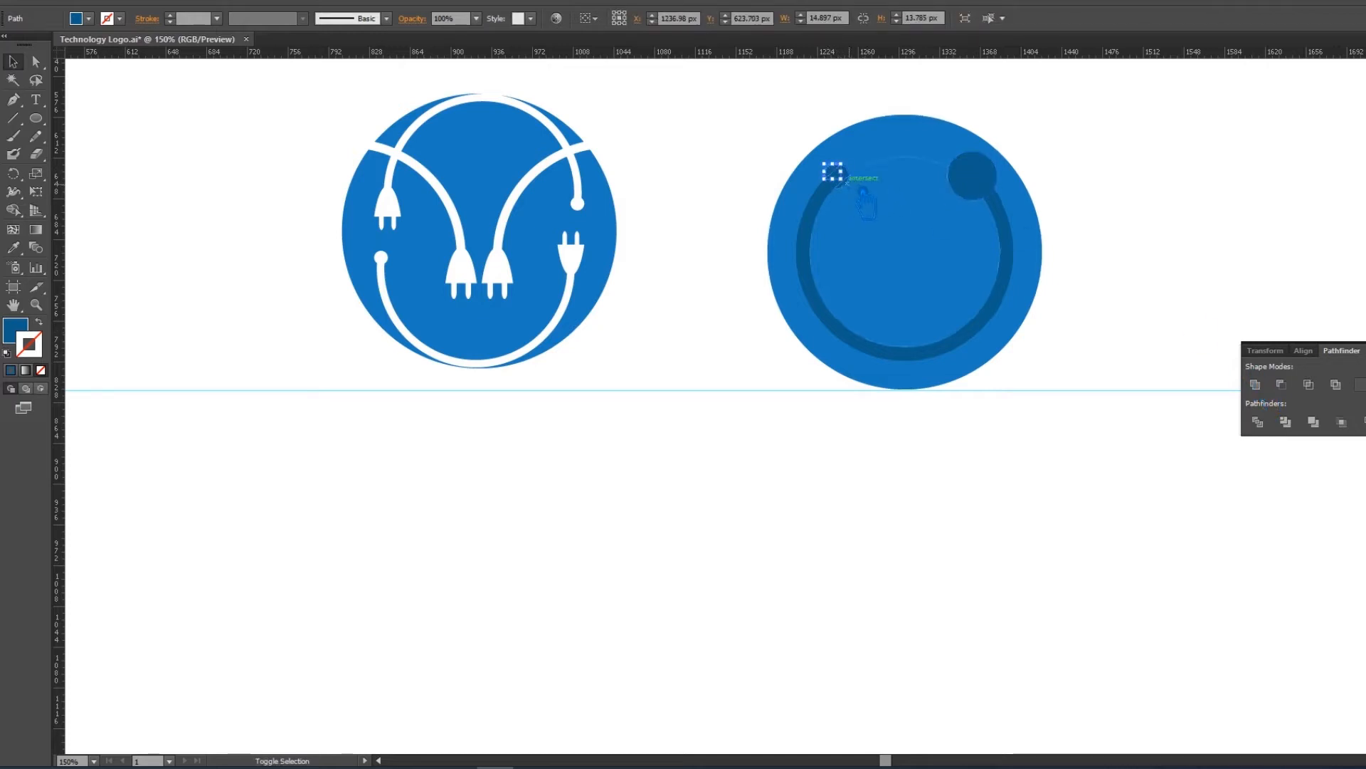
left_click_drag(844, 182, 849, 184)
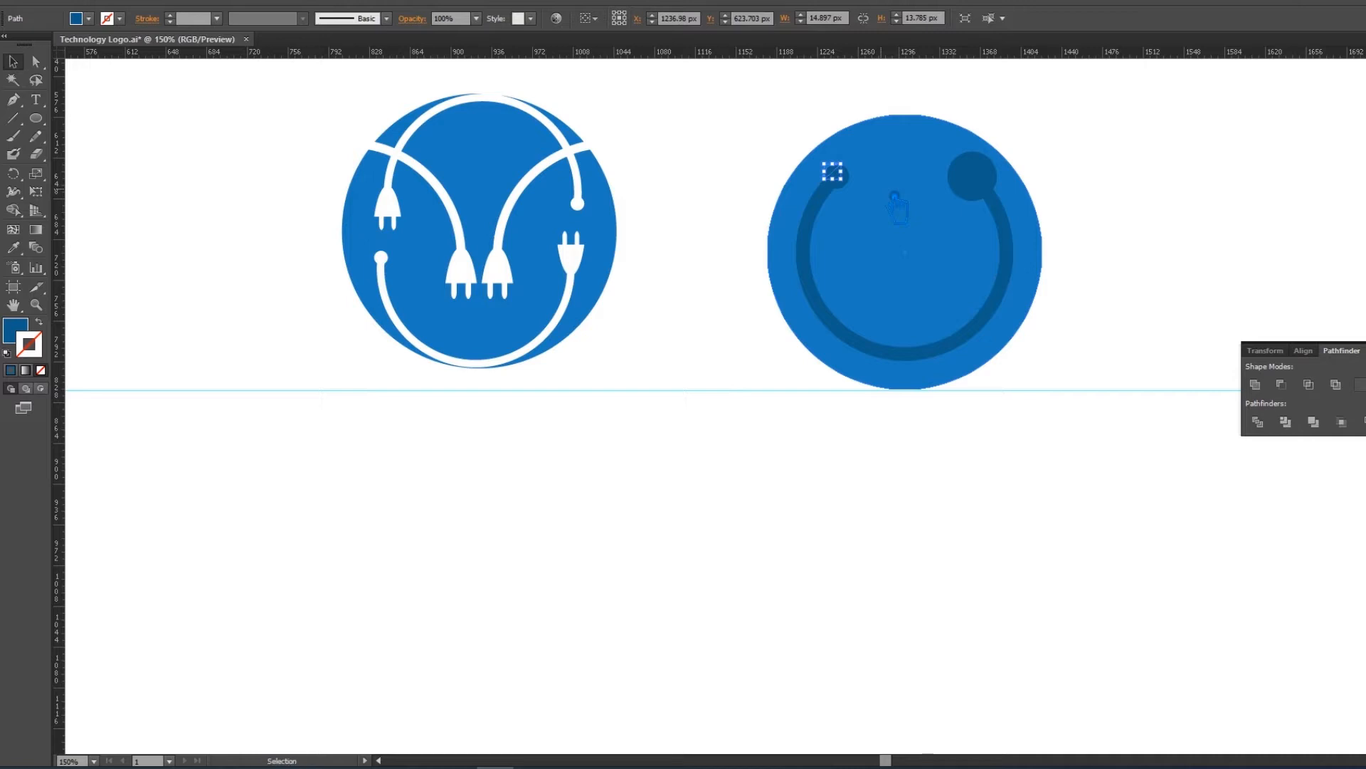
key("ctrl+equal")
key("ctrl+equal")
left_click_drag(894, 197, 696, 516)
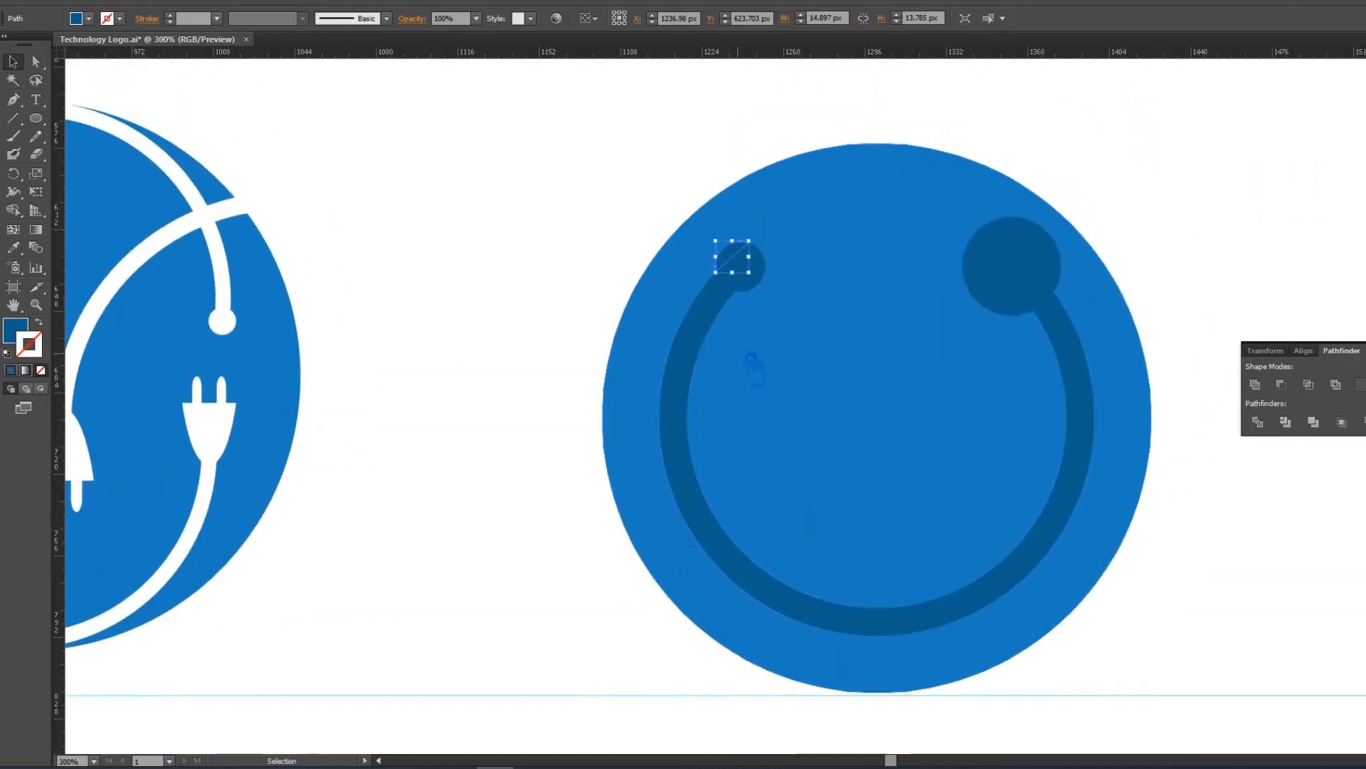
left_click(767, 287)
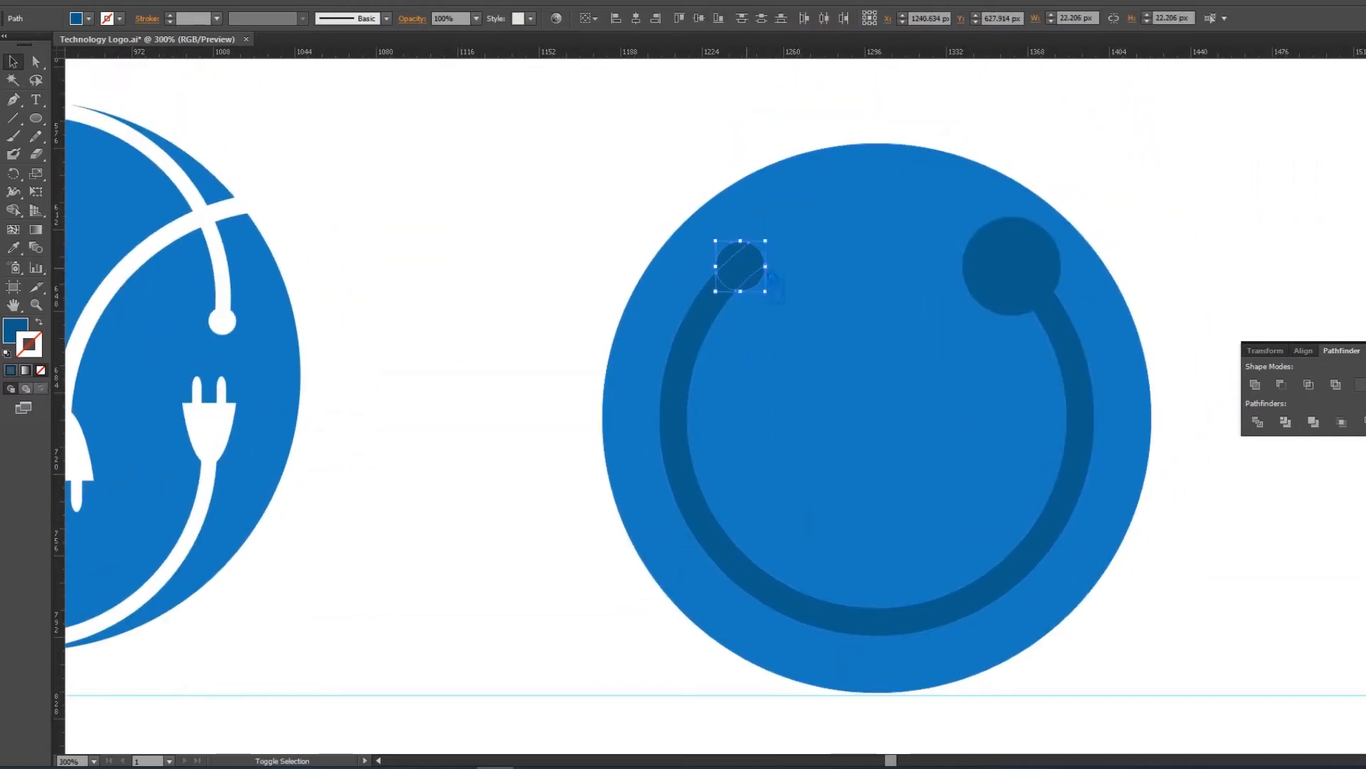
left_click(1261, 385)
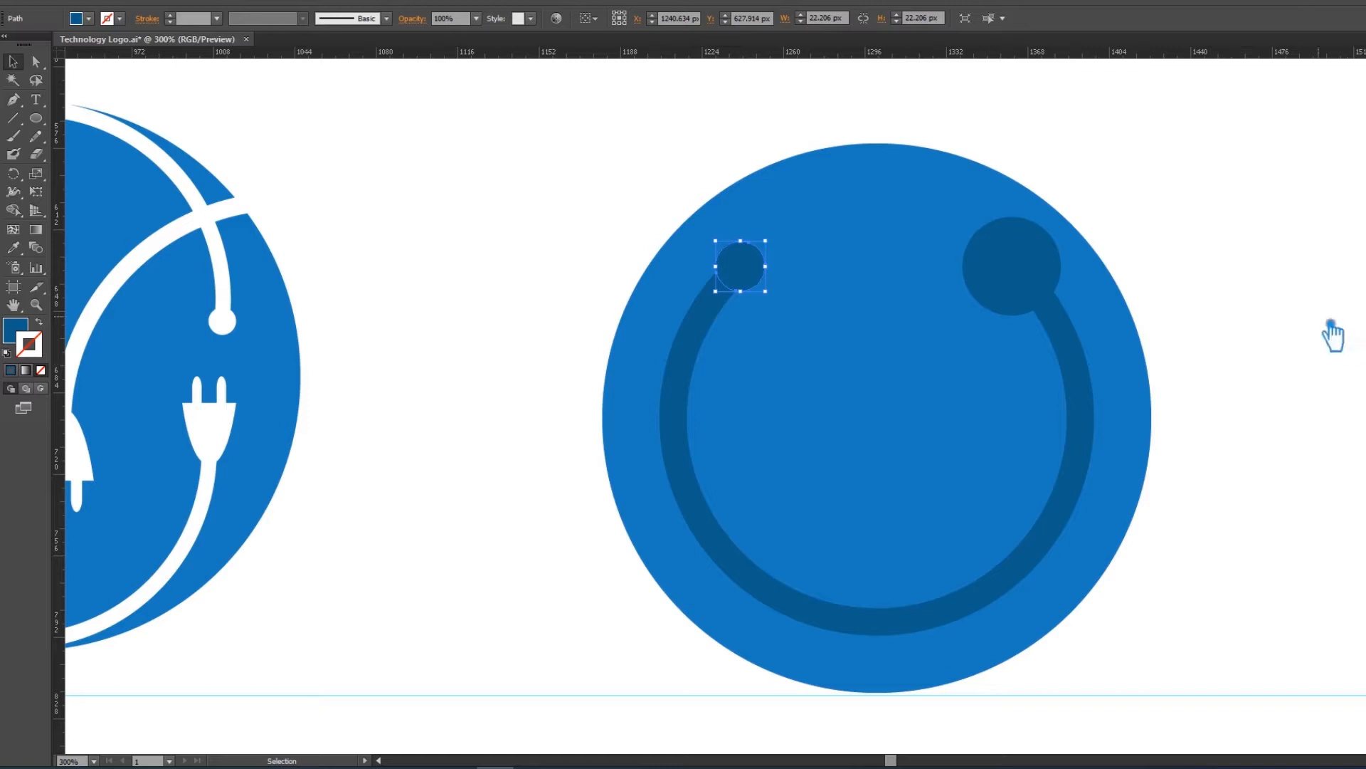
left_click(1309, 326)
Add a concentric copy of the upper-right circle scaled down to about 32 px and group it with the original.
left_click(1025, 304)
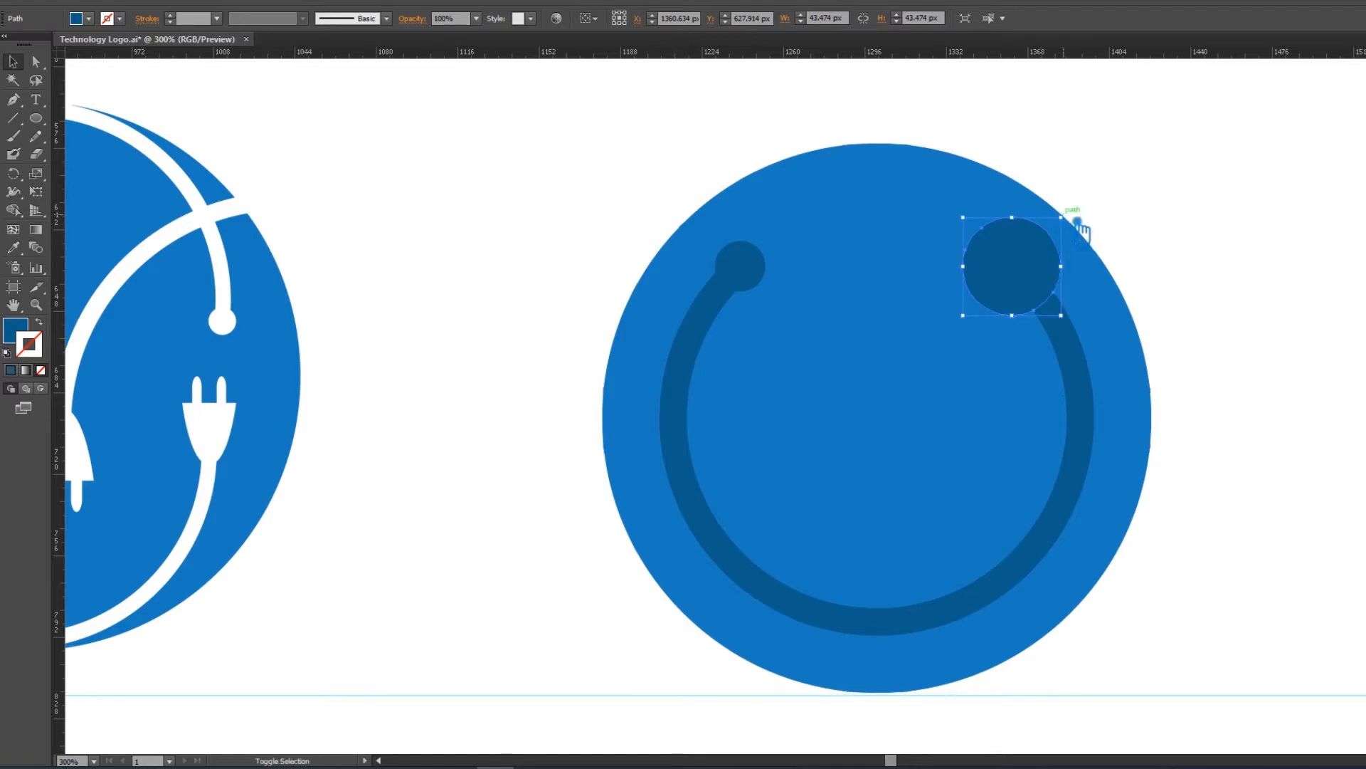
left_click_drag(1075, 223, 1070, 241)
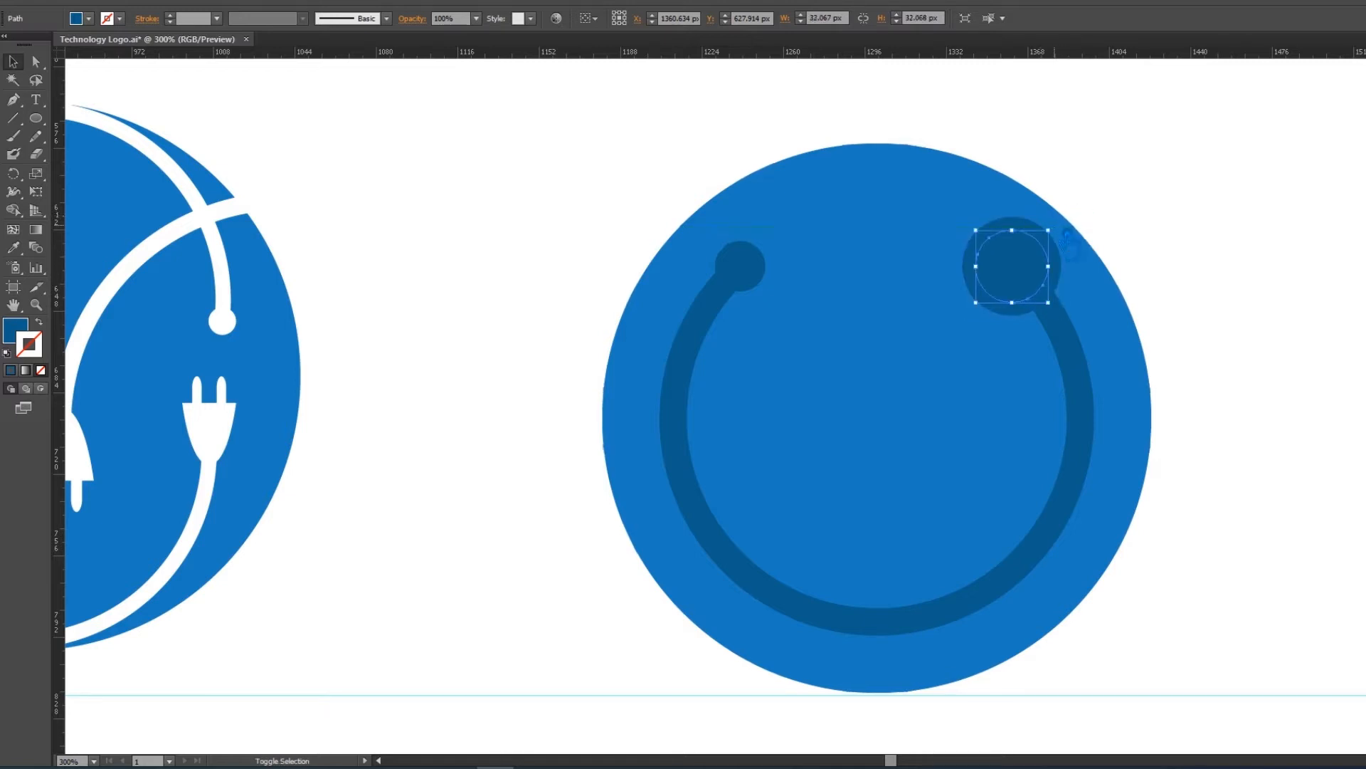
left_click(1072, 284, "shift")
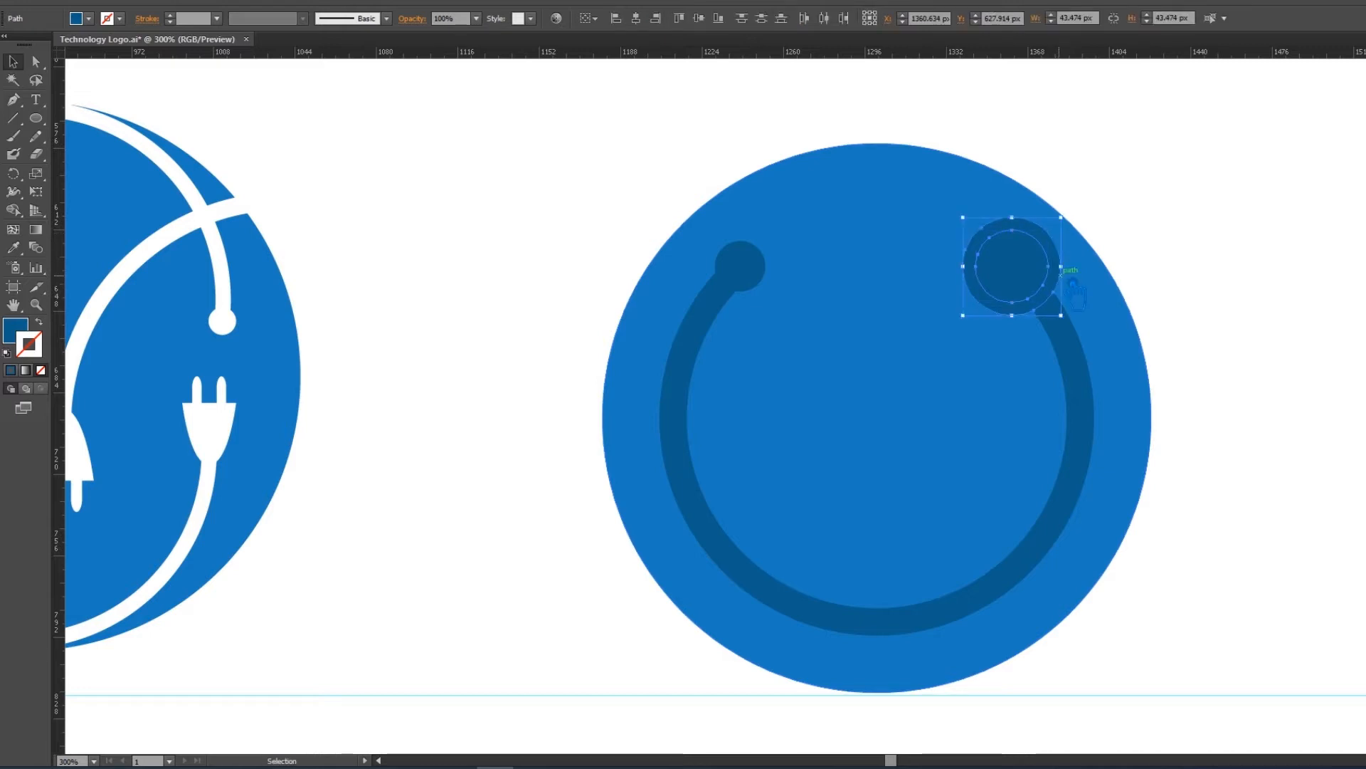
key("ctrl+g")
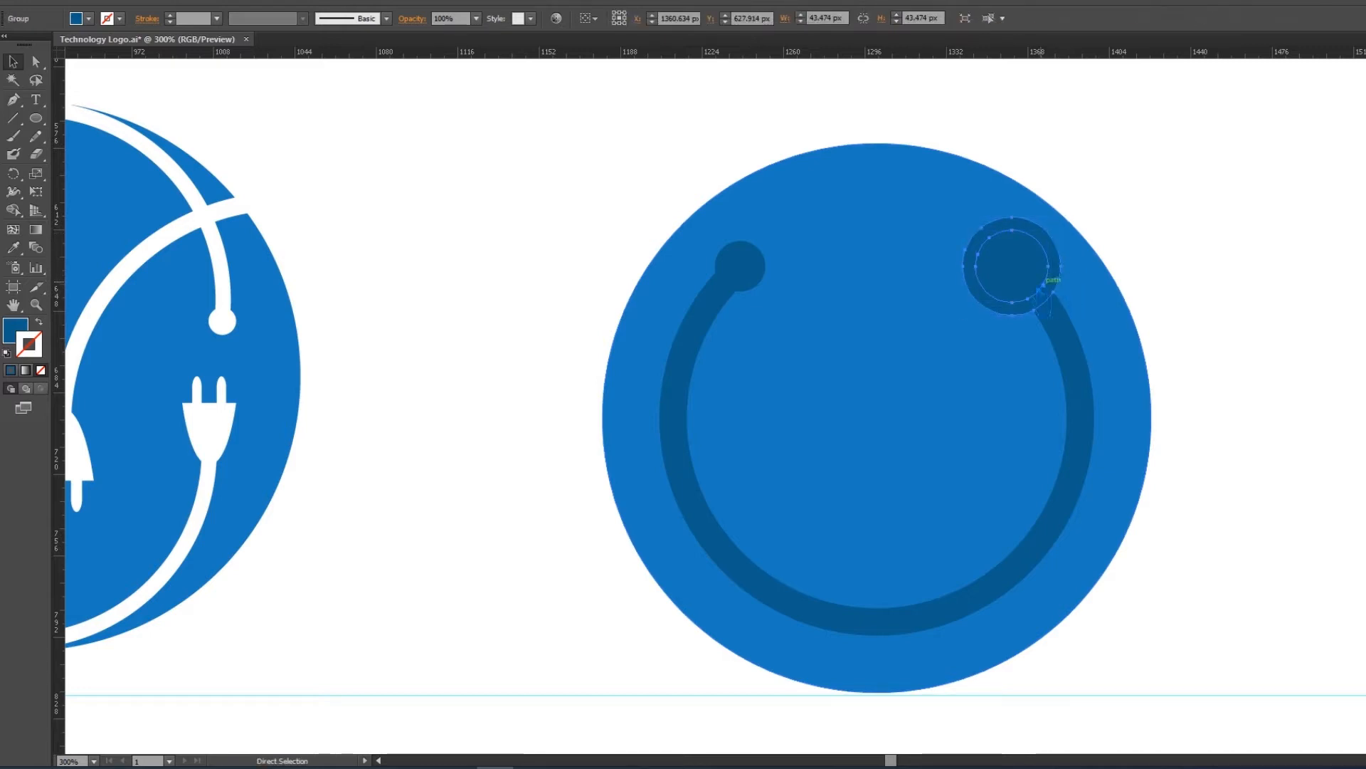
Add a concentric copy of the upper-left circle scaled up to about 30 px.
left_click(752, 275)
key("a")
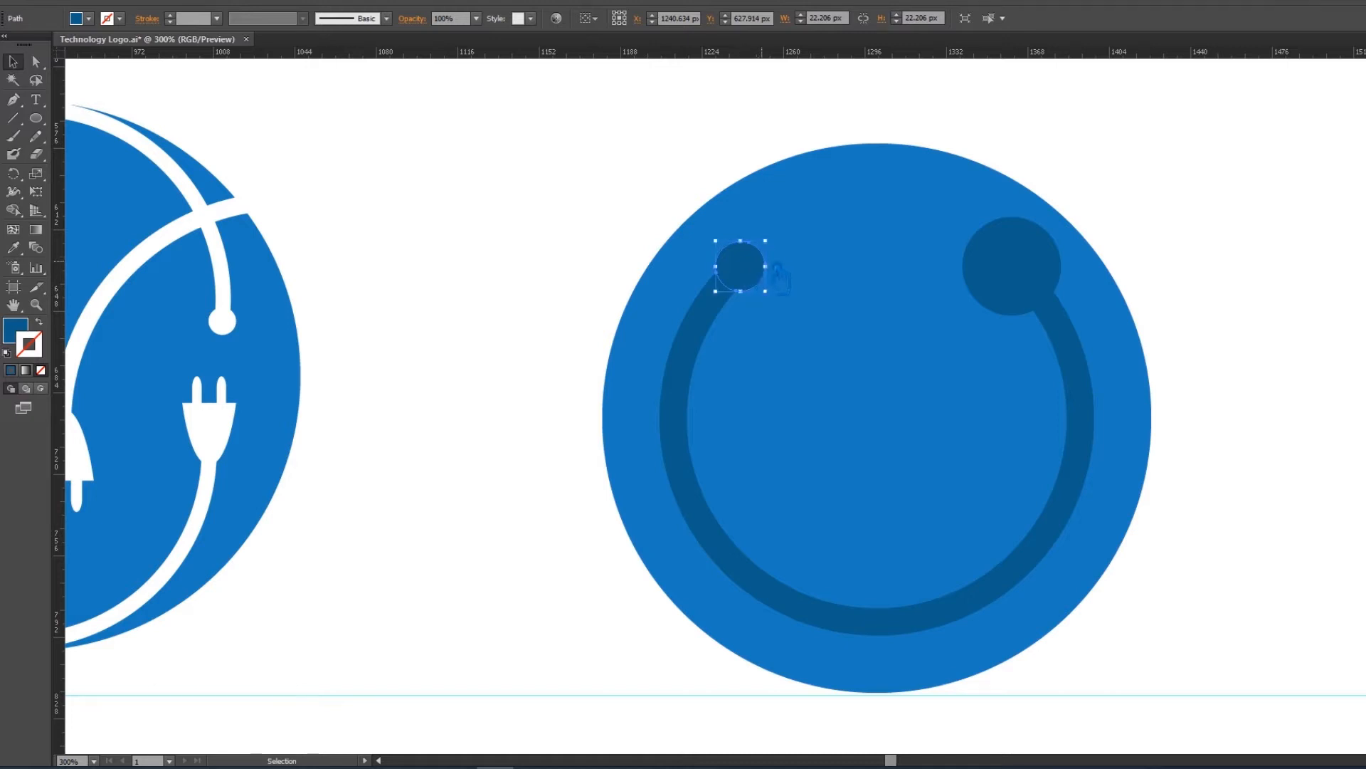
left_click_drag(778, 250, 795, 247)
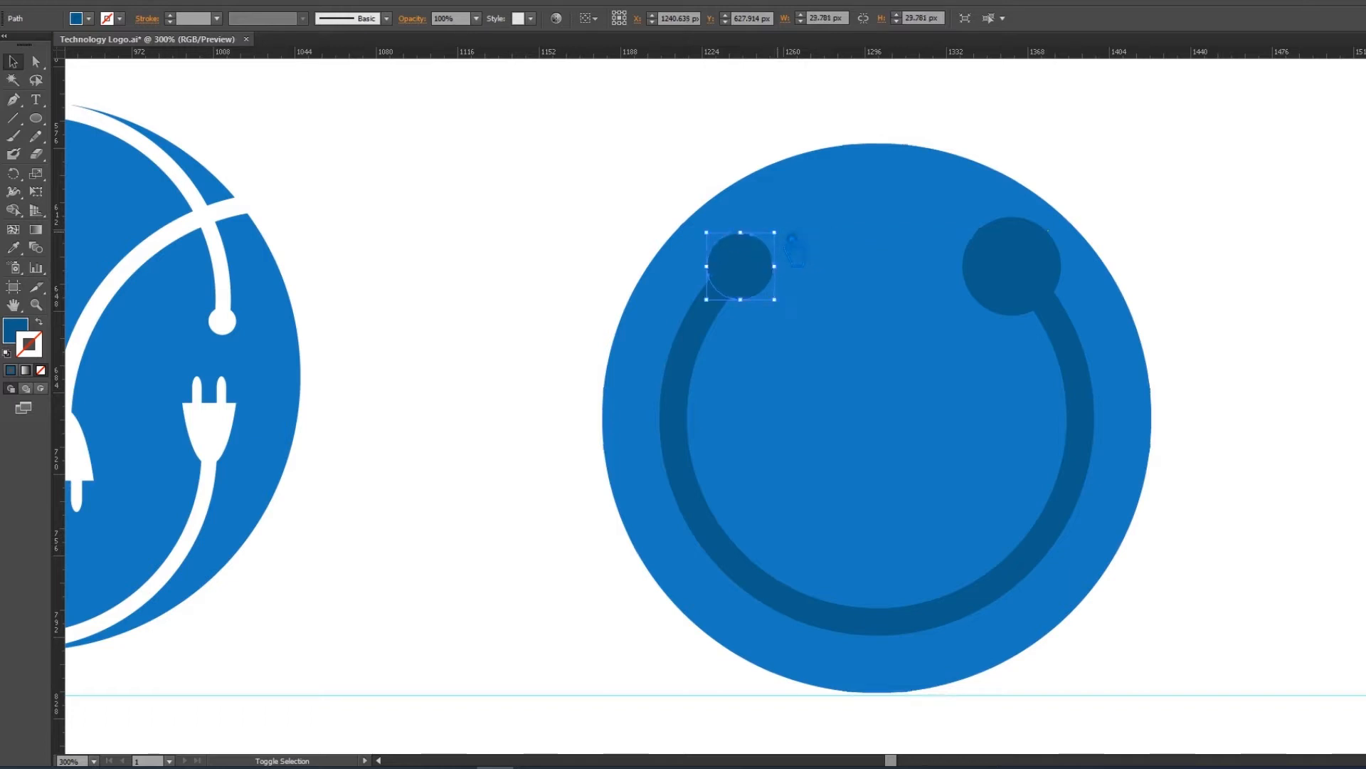
left_click_drag(584, 198, 1266, 631)
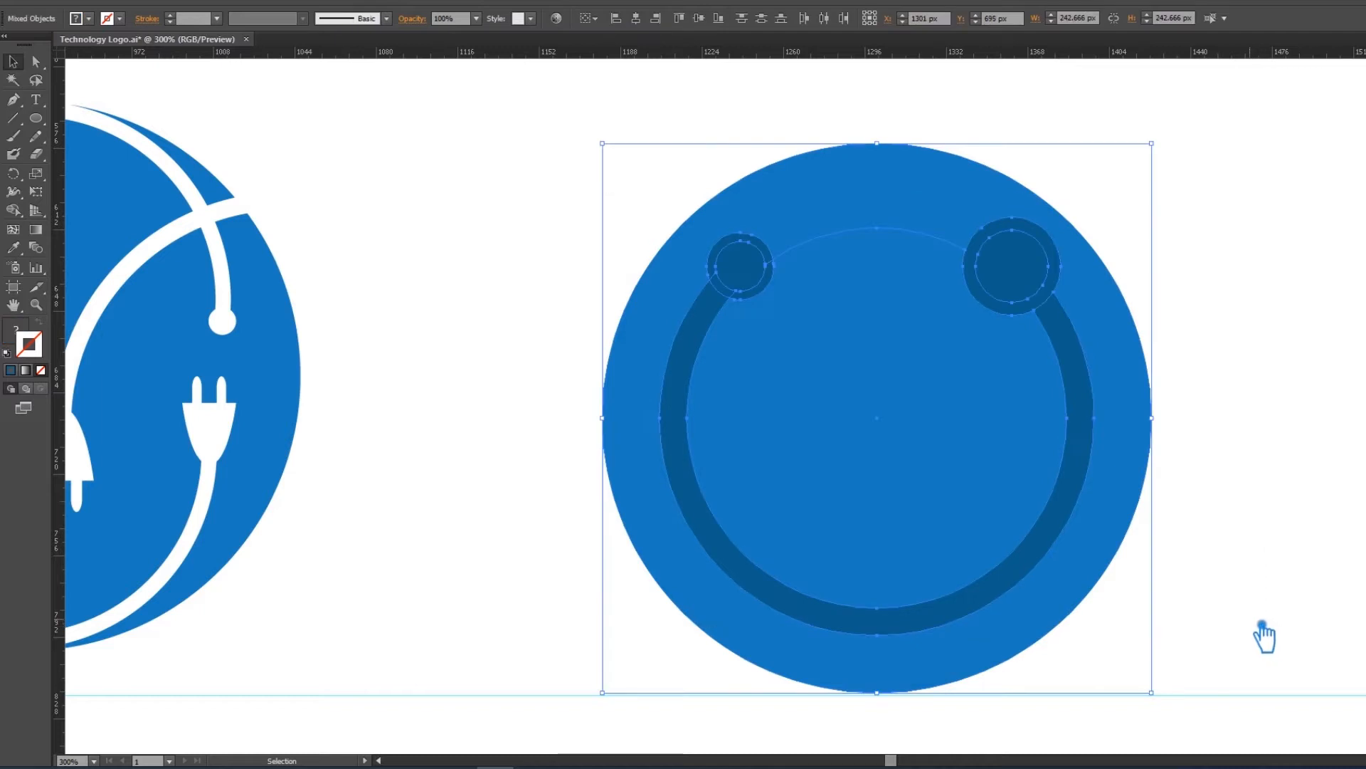
left_click(1243, 582)
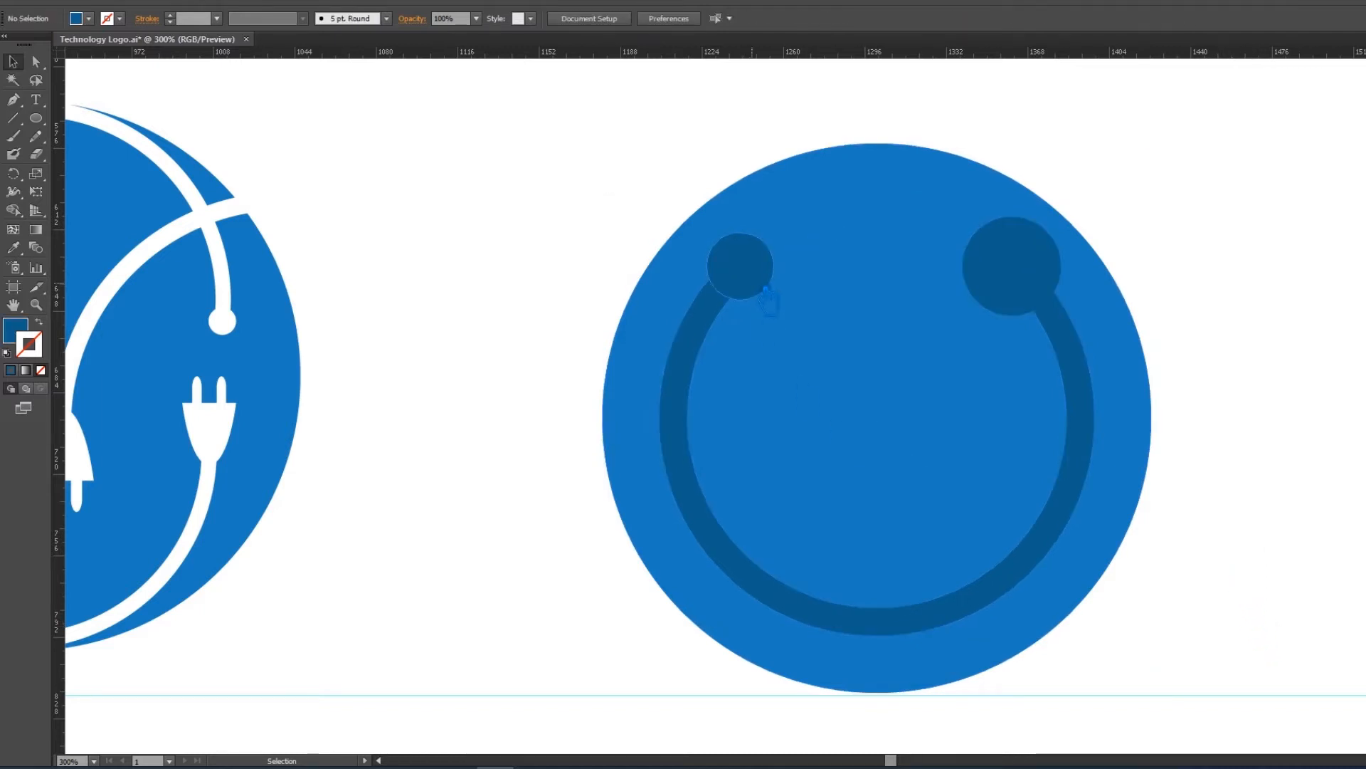
left_click(751, 286)
left_click_drag(640, 170, 1227, 478)
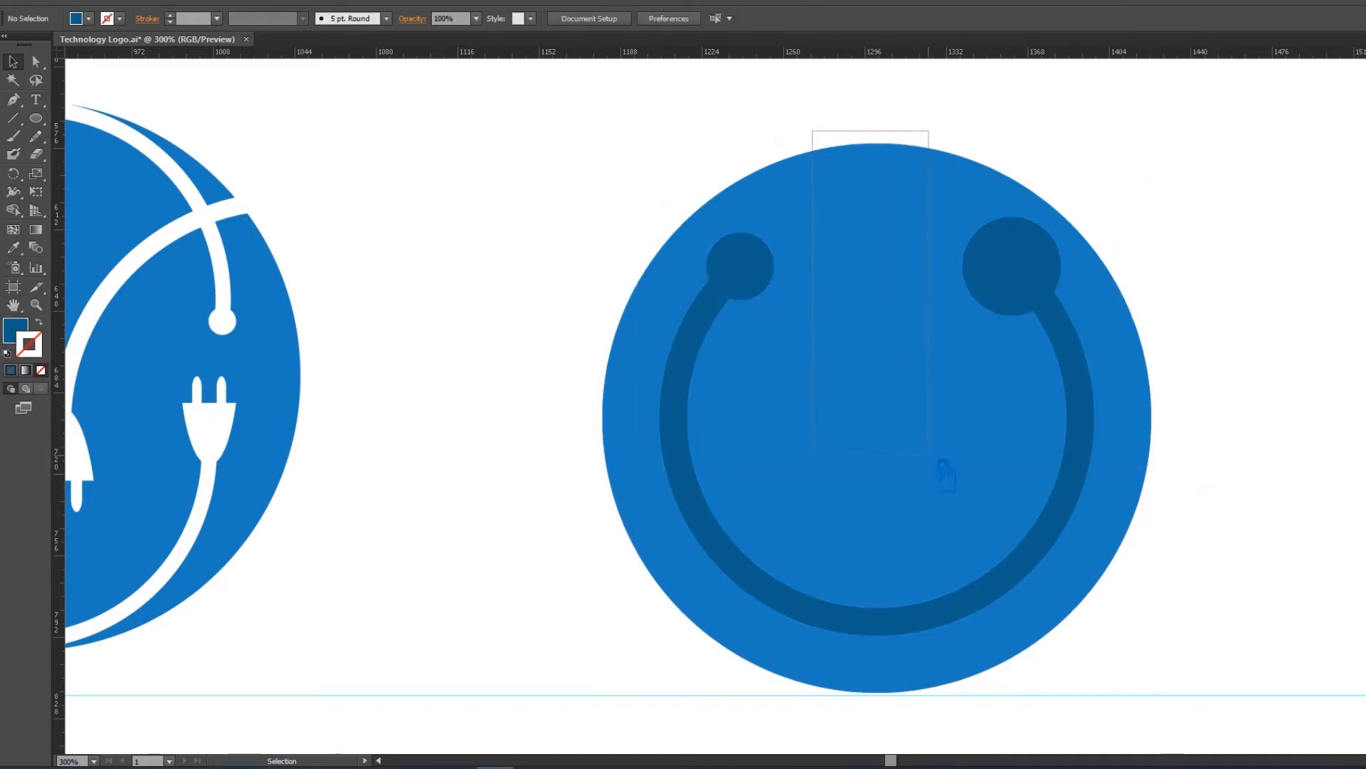
left_click_drag(944, 471, 946, 468)
key("ctrl+shift+F9")
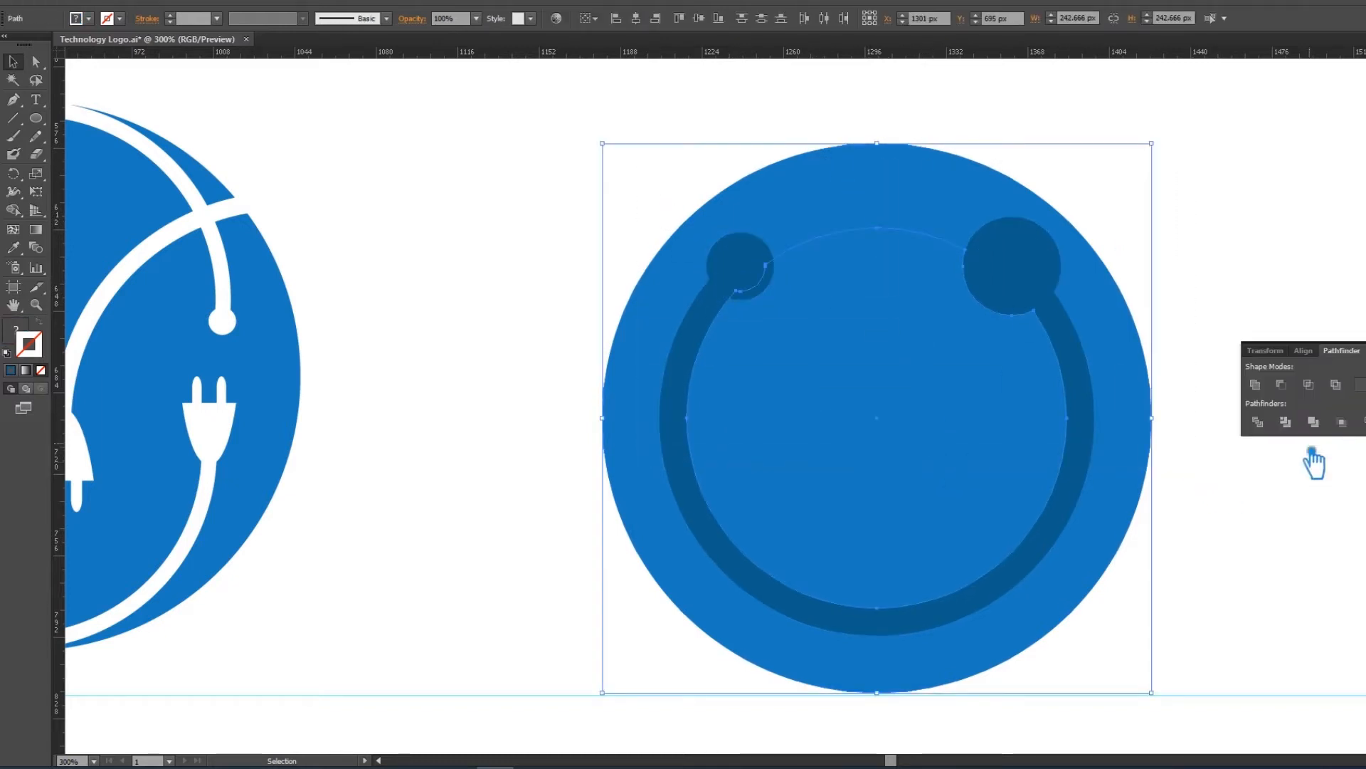
left_click(1258, 387)
key("ctrl+z")
Hide the large blue background circle and delete the leftover unfilled circle inside the open ring.
left_click(1214, 282)
left_click(881, 212)
key("ctrl+2")
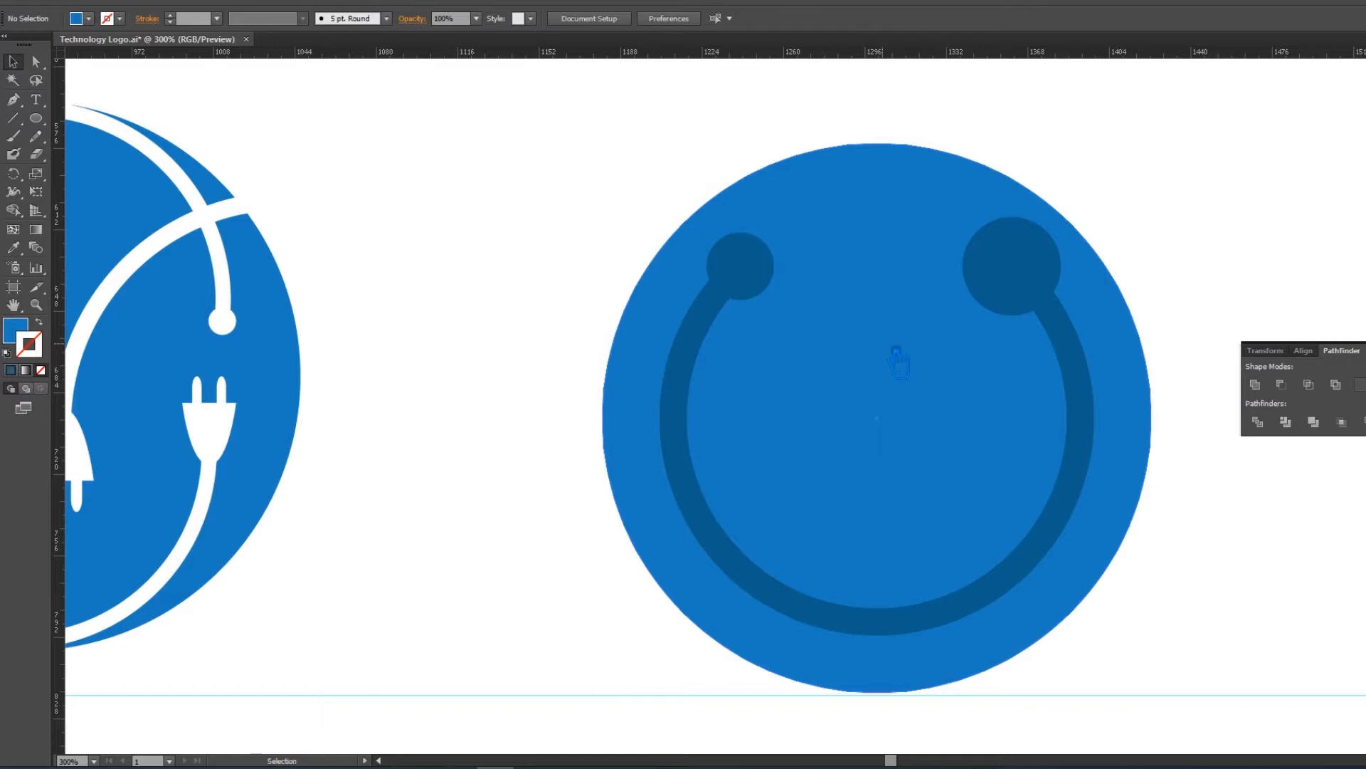
left_click(895, 305)
key("Delete")
left_click_drag(828, 143, 976, 506)
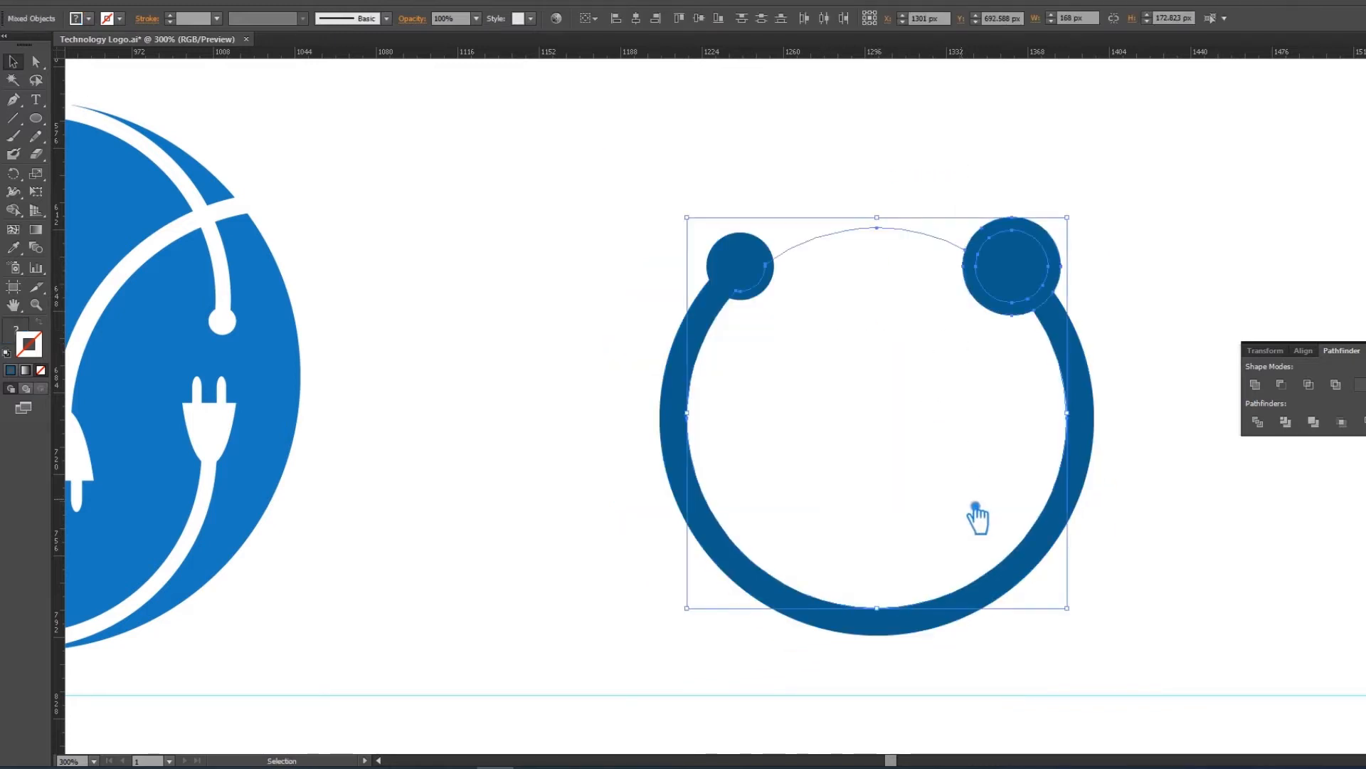
left_click(1205, 371)
left_click_drag(872, 184, 951, 398)
left_click(951, 399)
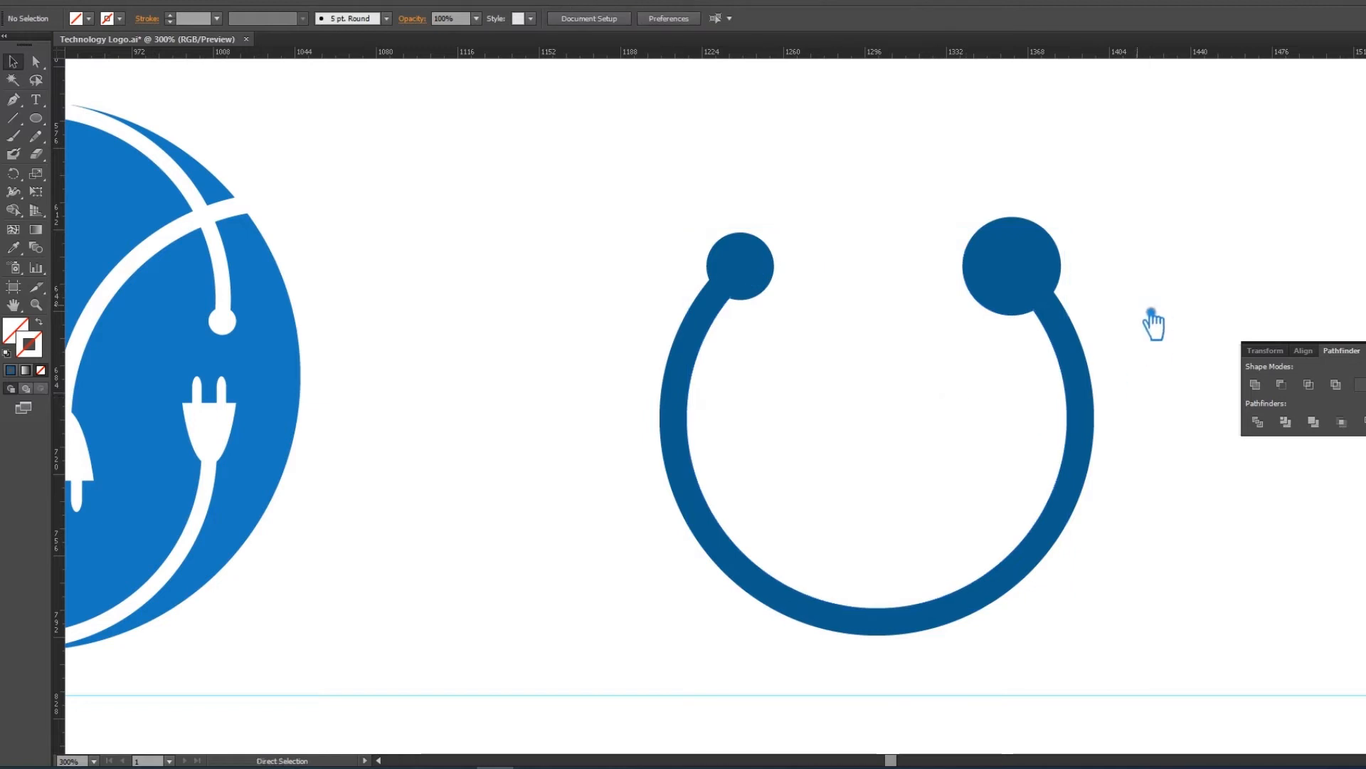
Show the hidden objects again and delete the stray blue stroked ring between the two logos.
key("ctrl+z")
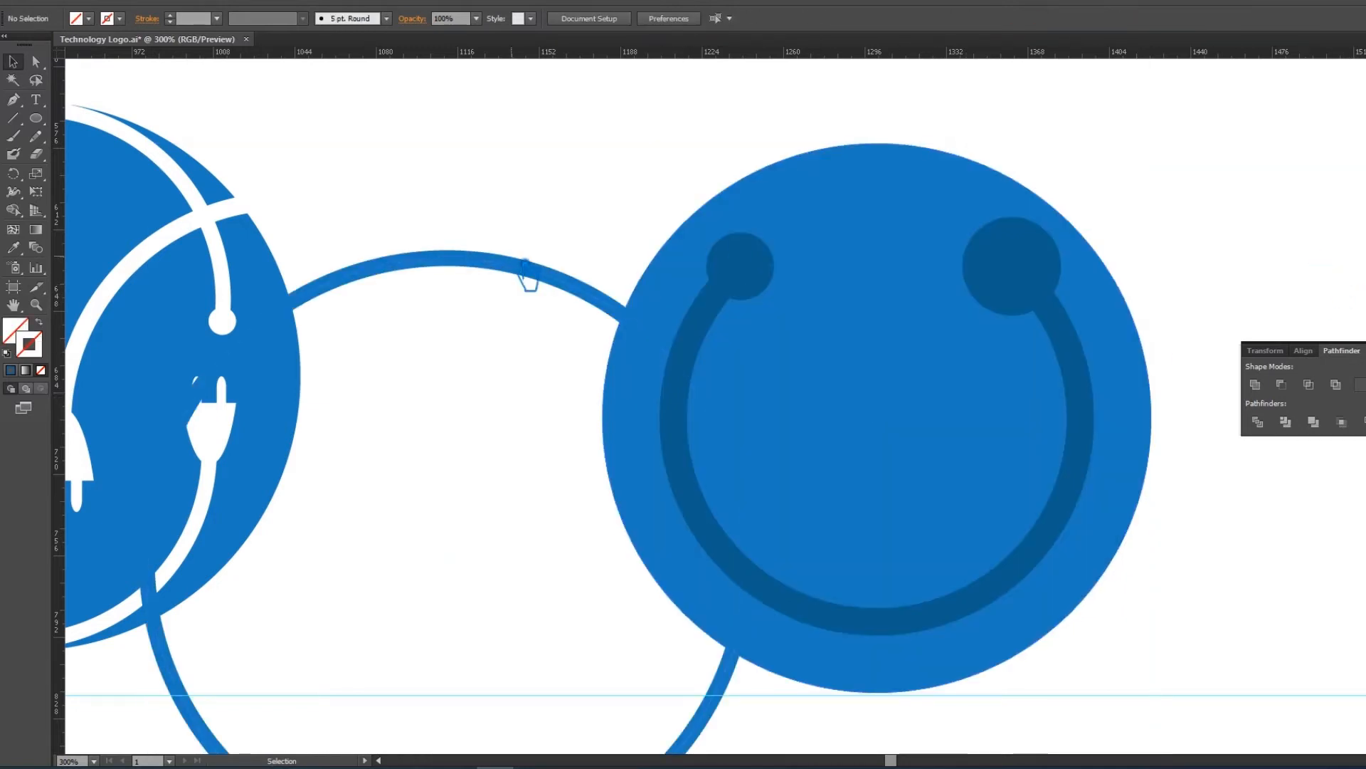
left_click(528, 275)
key("Delete")
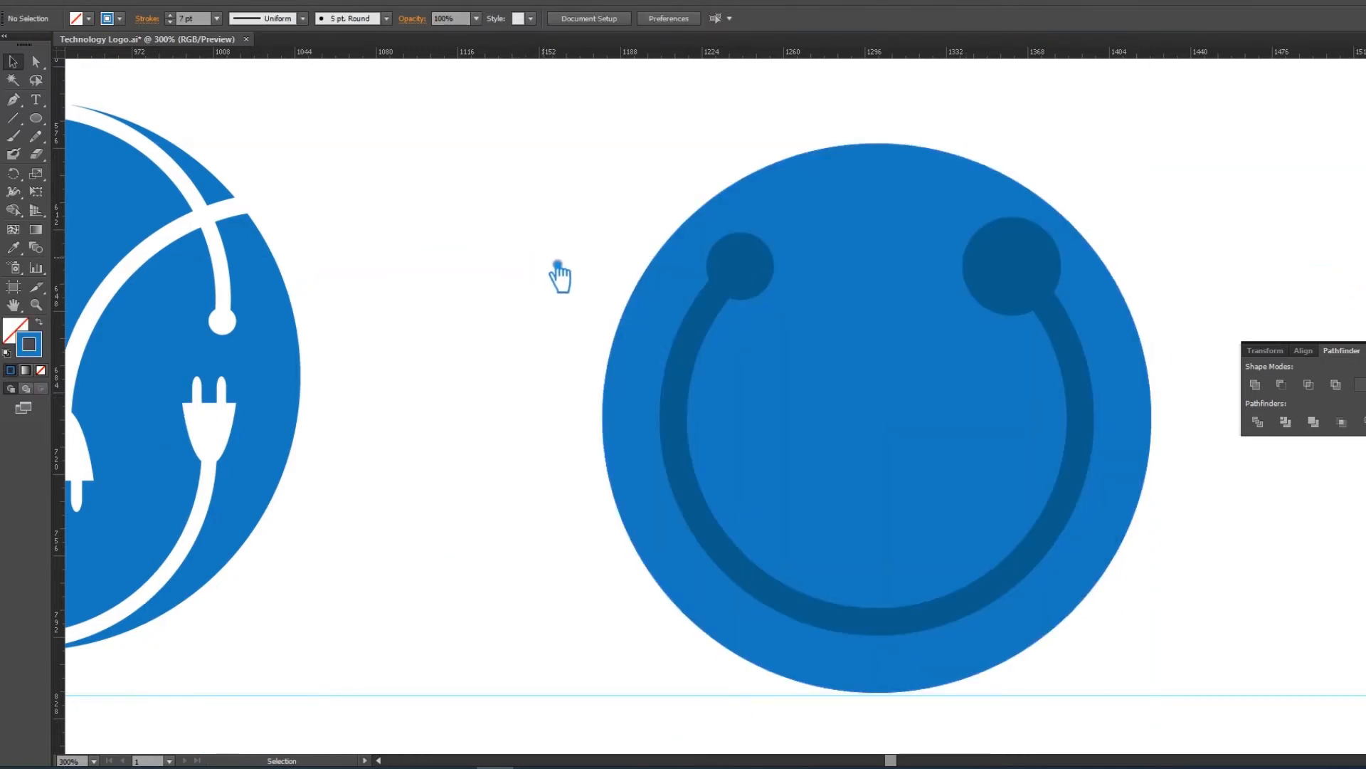
Group the open ring with its two end circles, leaving out the blue background circle.
left_click(753, 285)
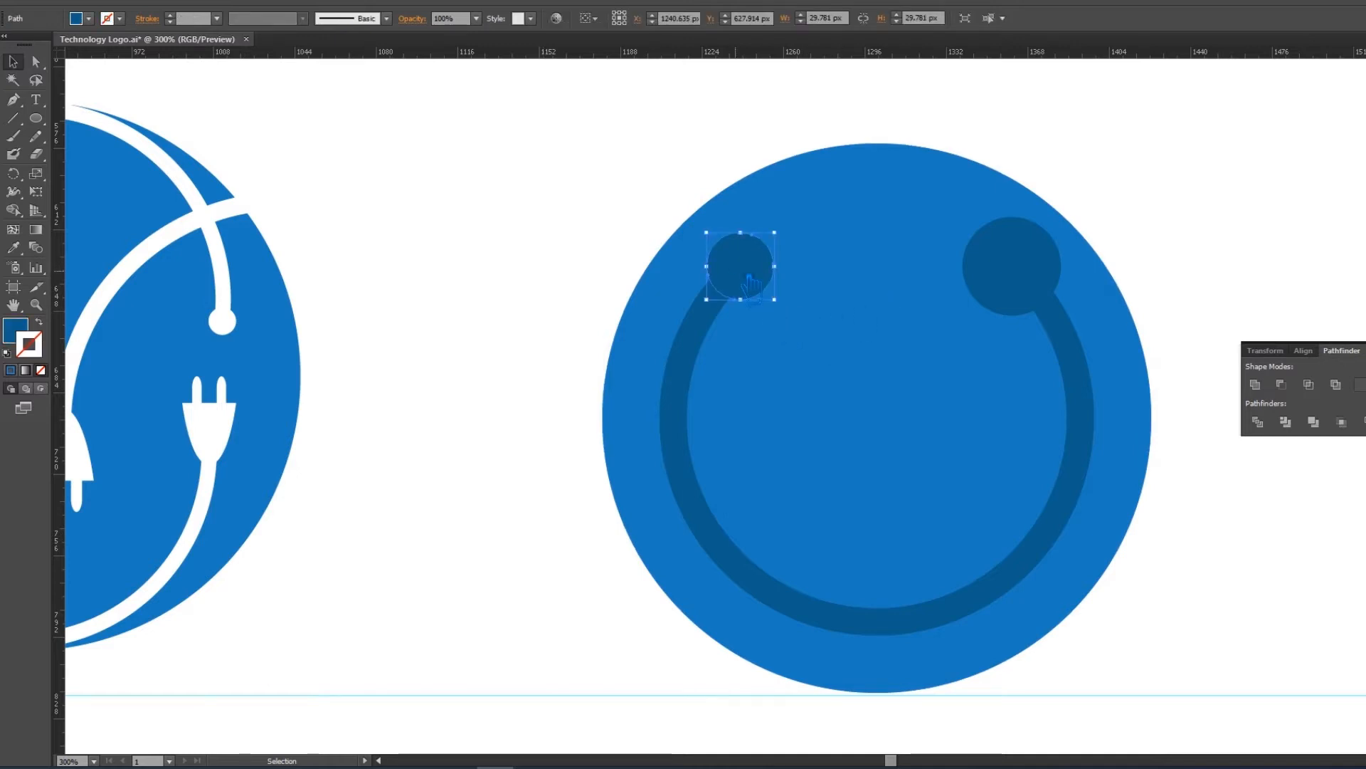
mouse_move(579, 153)
left_mouse_down()
mouse_move(1058, 500)
mouse_move(1120, 610)
left_mouse_up()
left_click(970, 521, "shift")
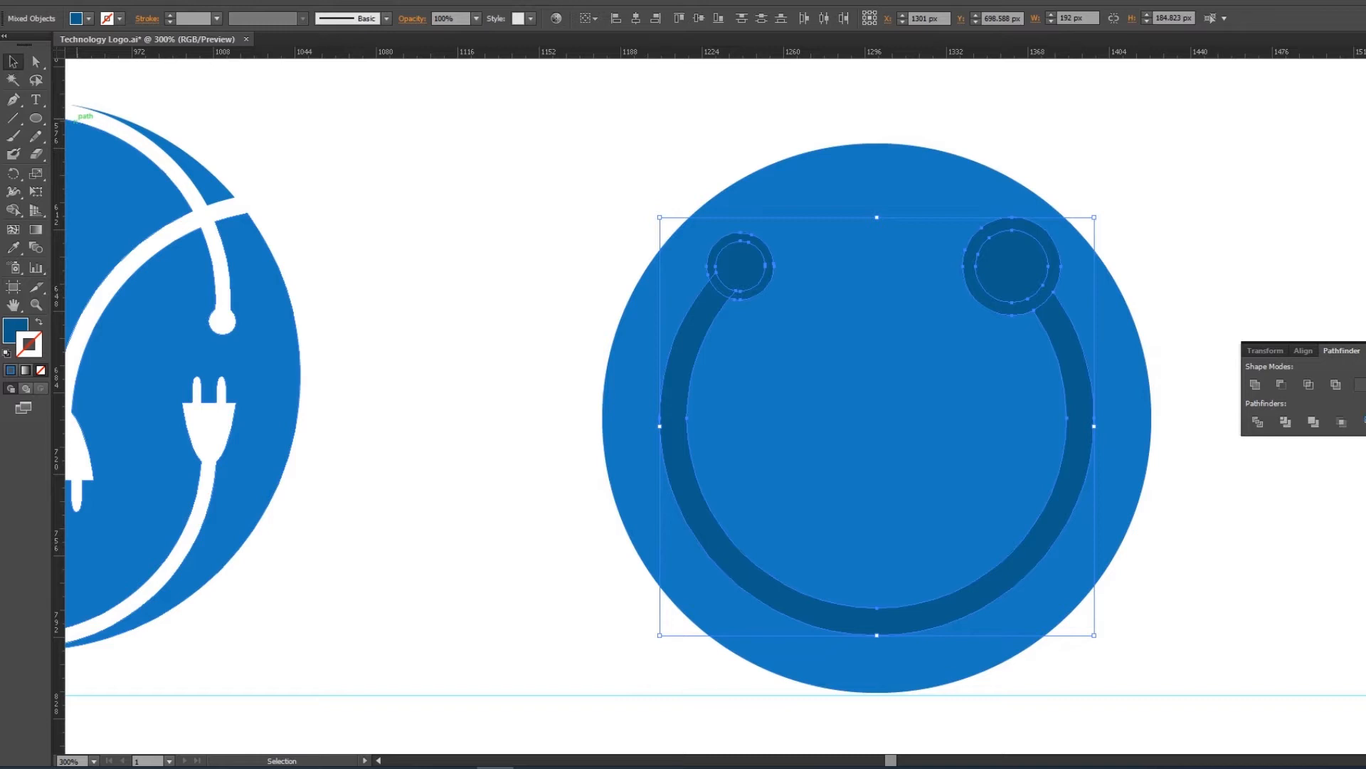
left_click(1297, 420)
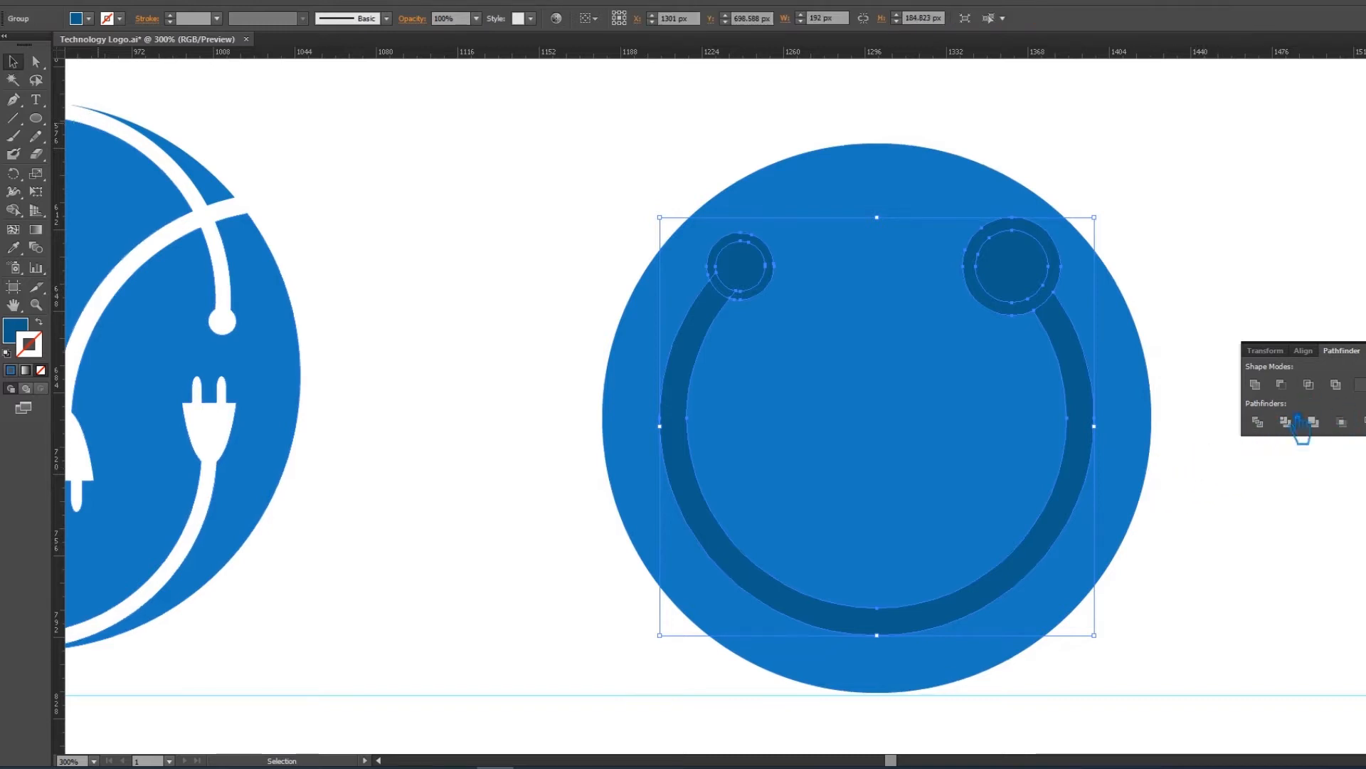
Scale the grouped open ring down to about 155 × 150 px and place it against the background circle's left edge.
left_click(1287, 313)
left_click(1036, 293)
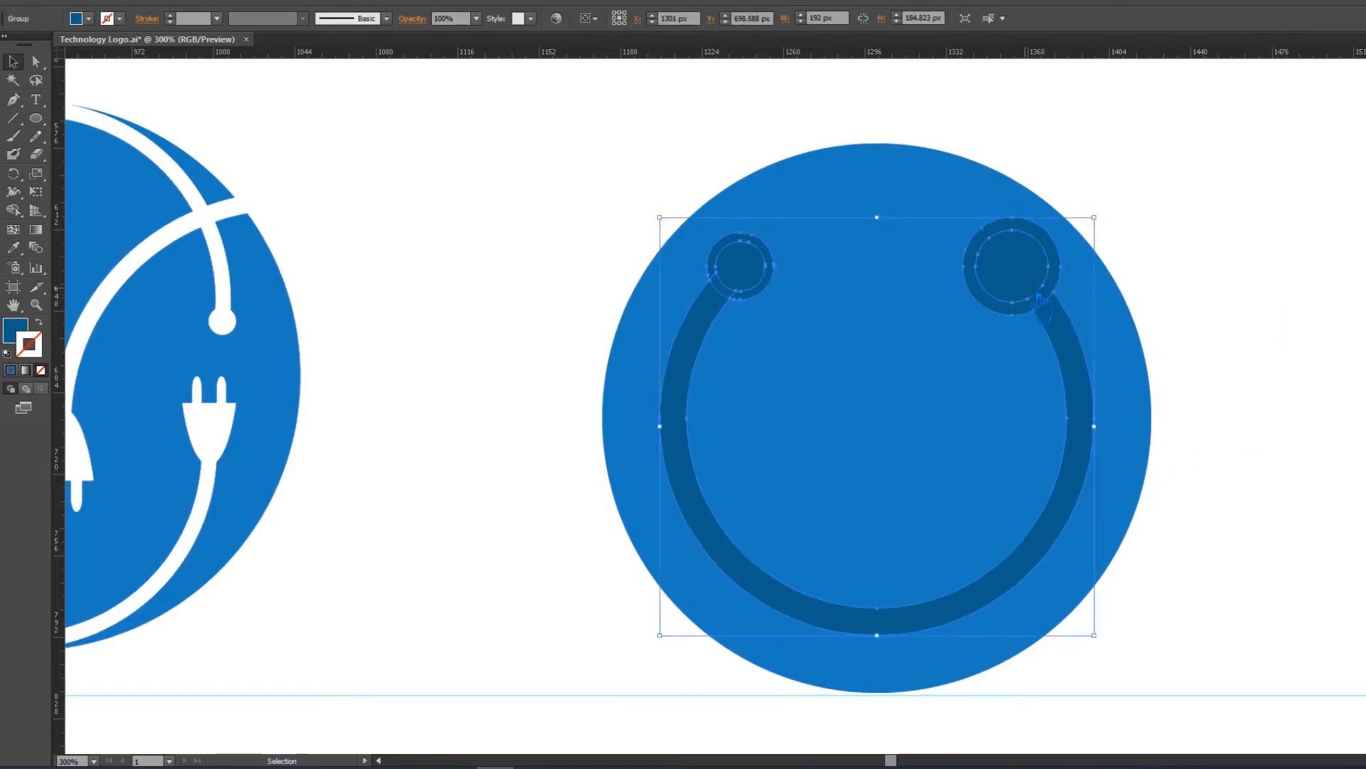
left_click(916, 211)
left_click(1036, 288)
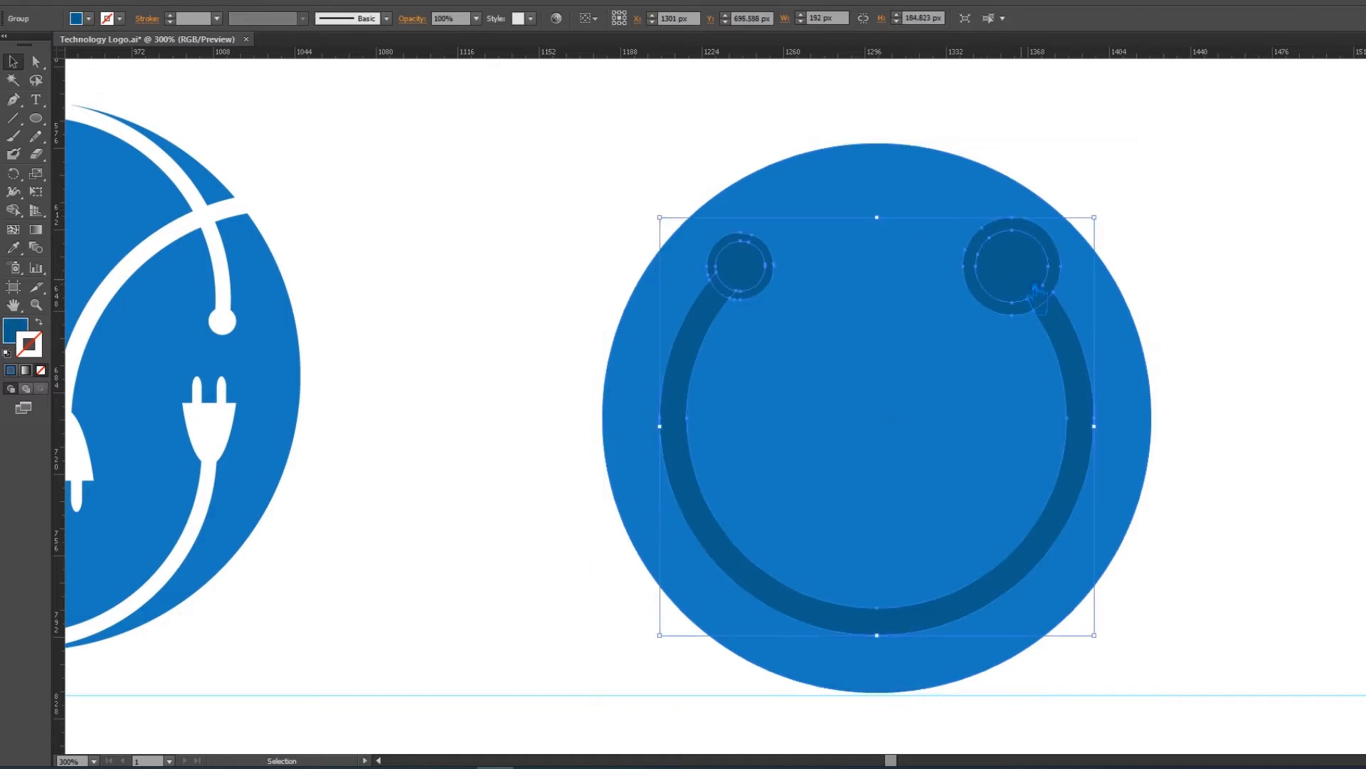
left_click(1038, 300, "shift")
left_click_drag(1039, 300, 913, 302)
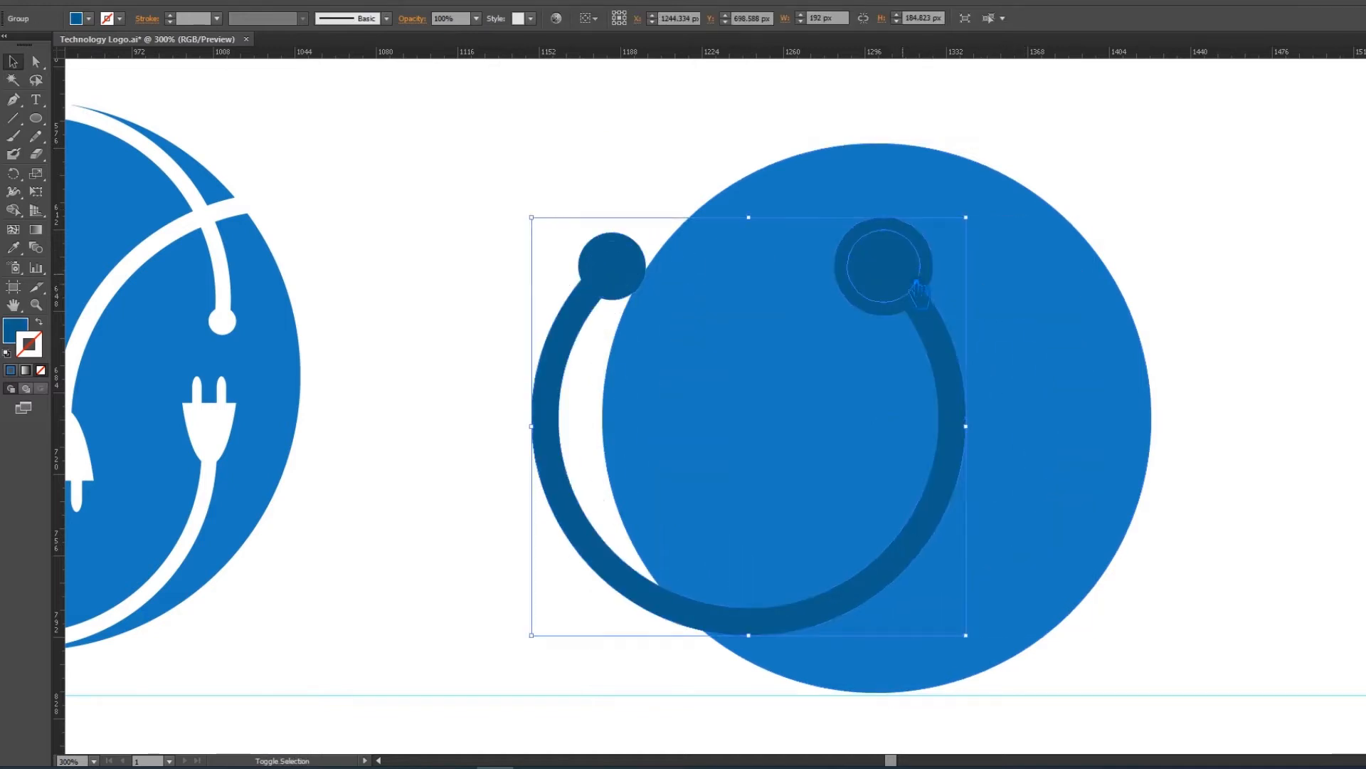
key("ctrl+shift+a")
left_click(908, 263)
left_click_drag(966, 217, 925, 257)
key("ctrl+shift+a")
left_click_drag(927, 400, 969, 403)
Add a copy of the open ring reflected across the vertical axis and move it about 64 px right.
right_click(952, 419)
mouse_move(1045, 531)
left_click(1167, 582)
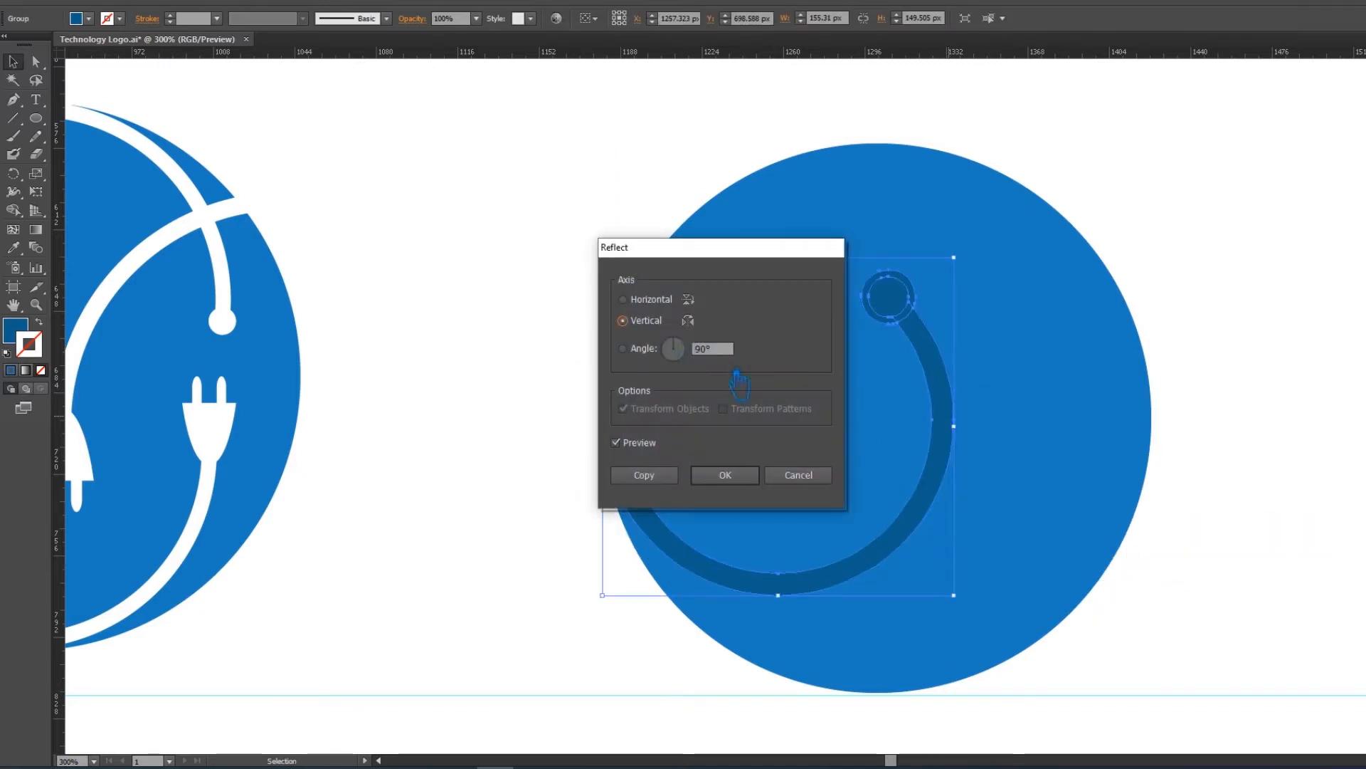
left_click(644, 475)
left_click(558, 417)
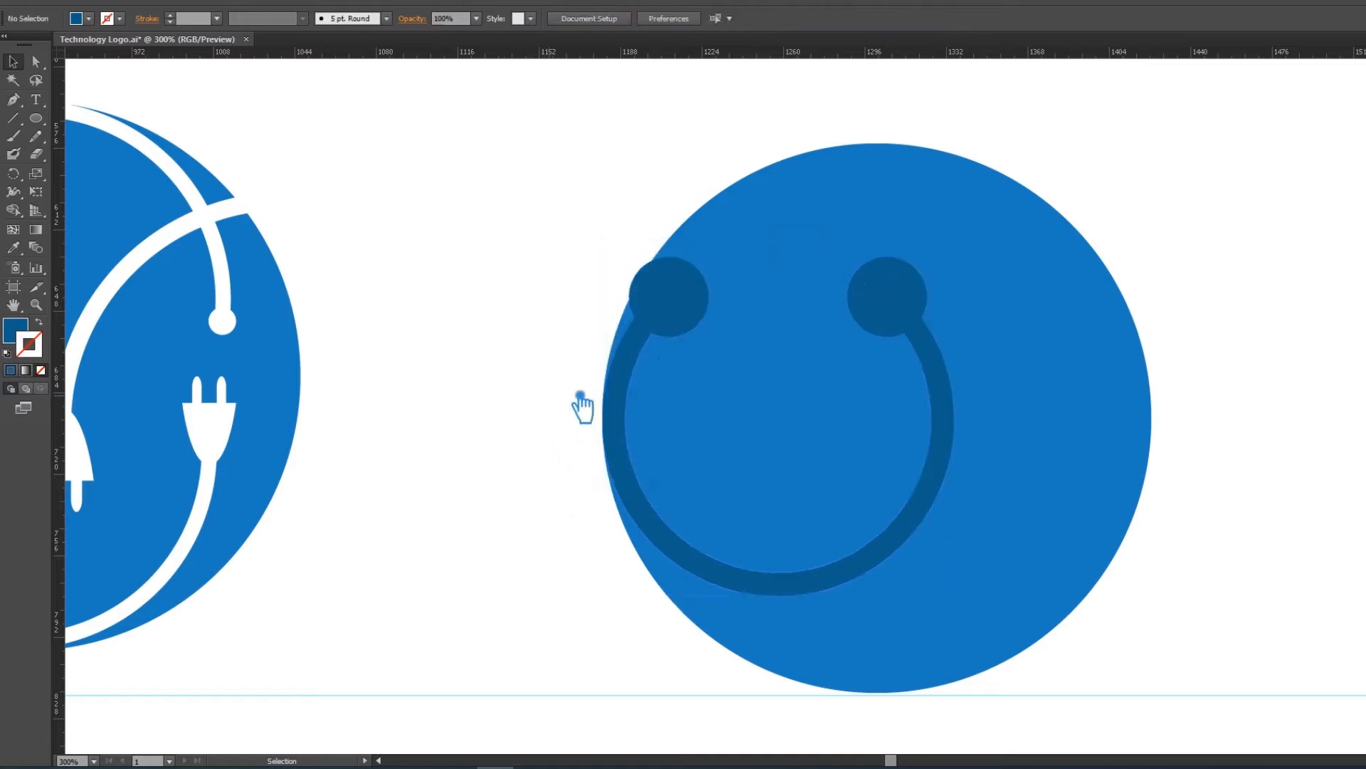
left_click_drag(681, 306, 833, 308)
Reflect the right ring copy across the horizontal axis and move it about 45 px up.
right_click(813, 297)
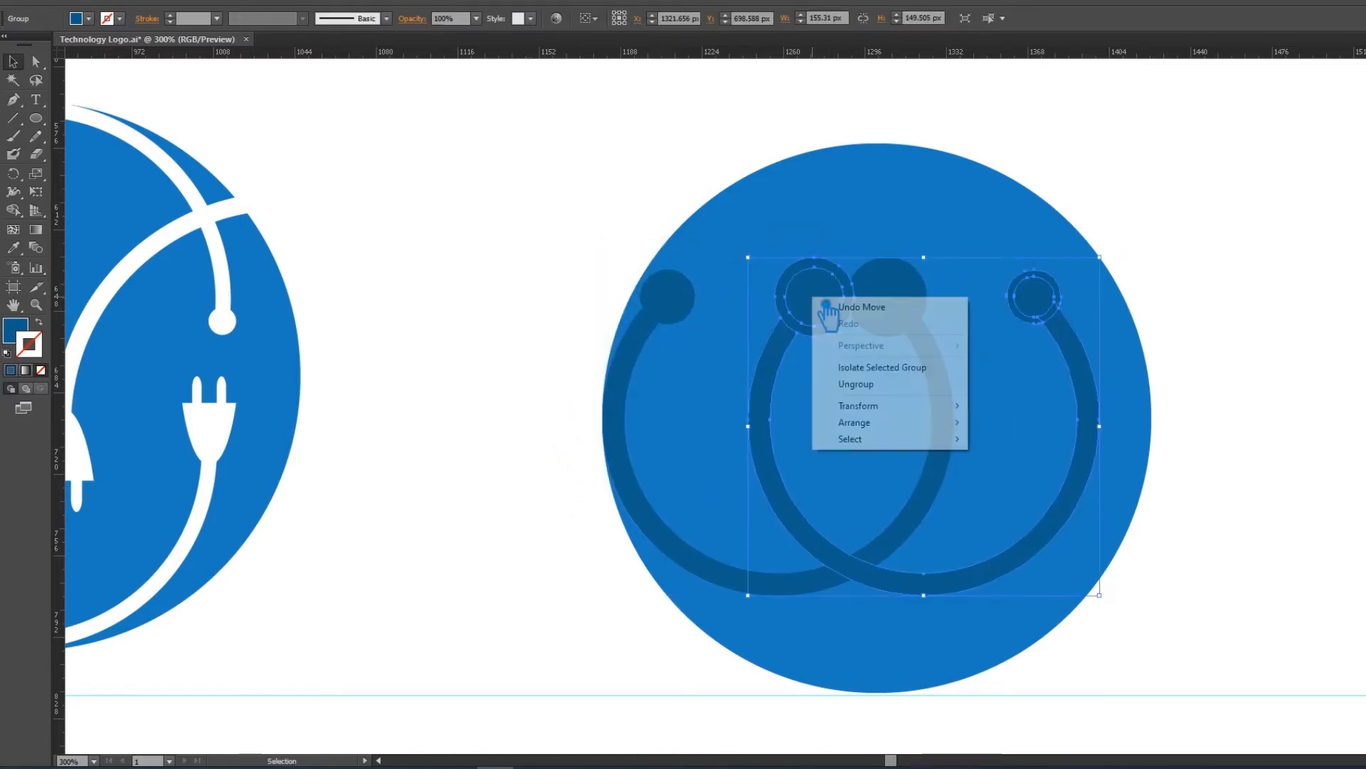
mouse_move(880, 420)
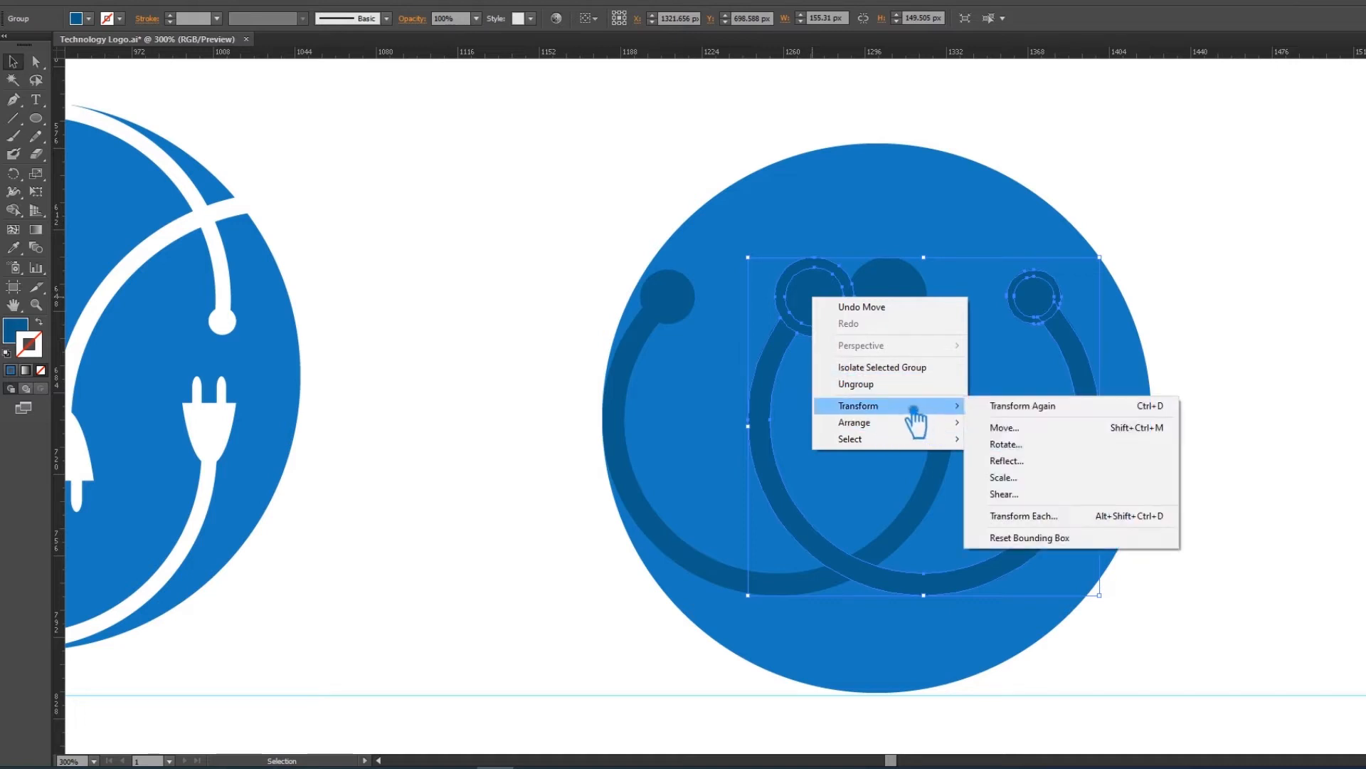
left_click(1025, 462)
left_click(646, 300)
left_click(734, 475)
left_click_drag(1059, 320, 1028, 223)
Reflect the upper-right ring across the vertical axis so its large end circle lies on the outer side.
right_click(1023, 225)
mouse_move(1054, 325)
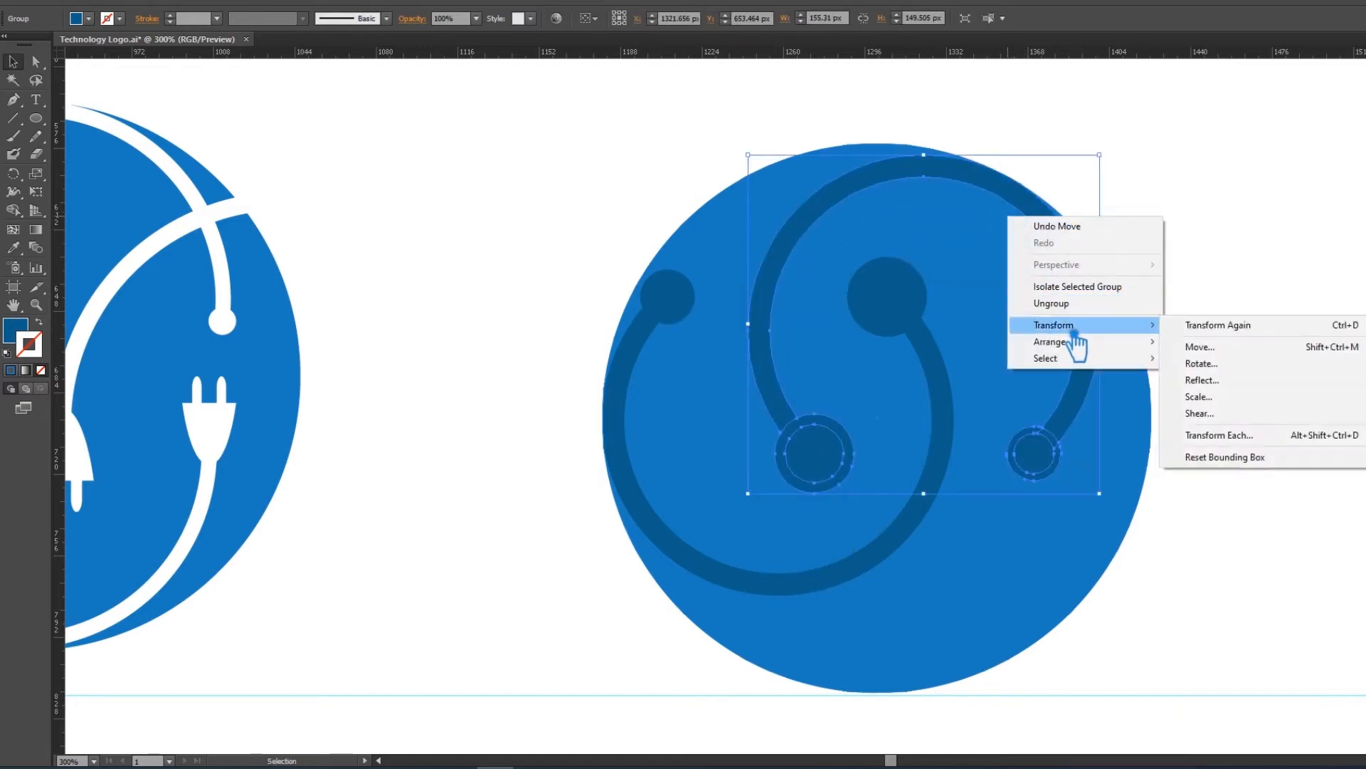
left_click(1236, 383)
left_click(655, 322)
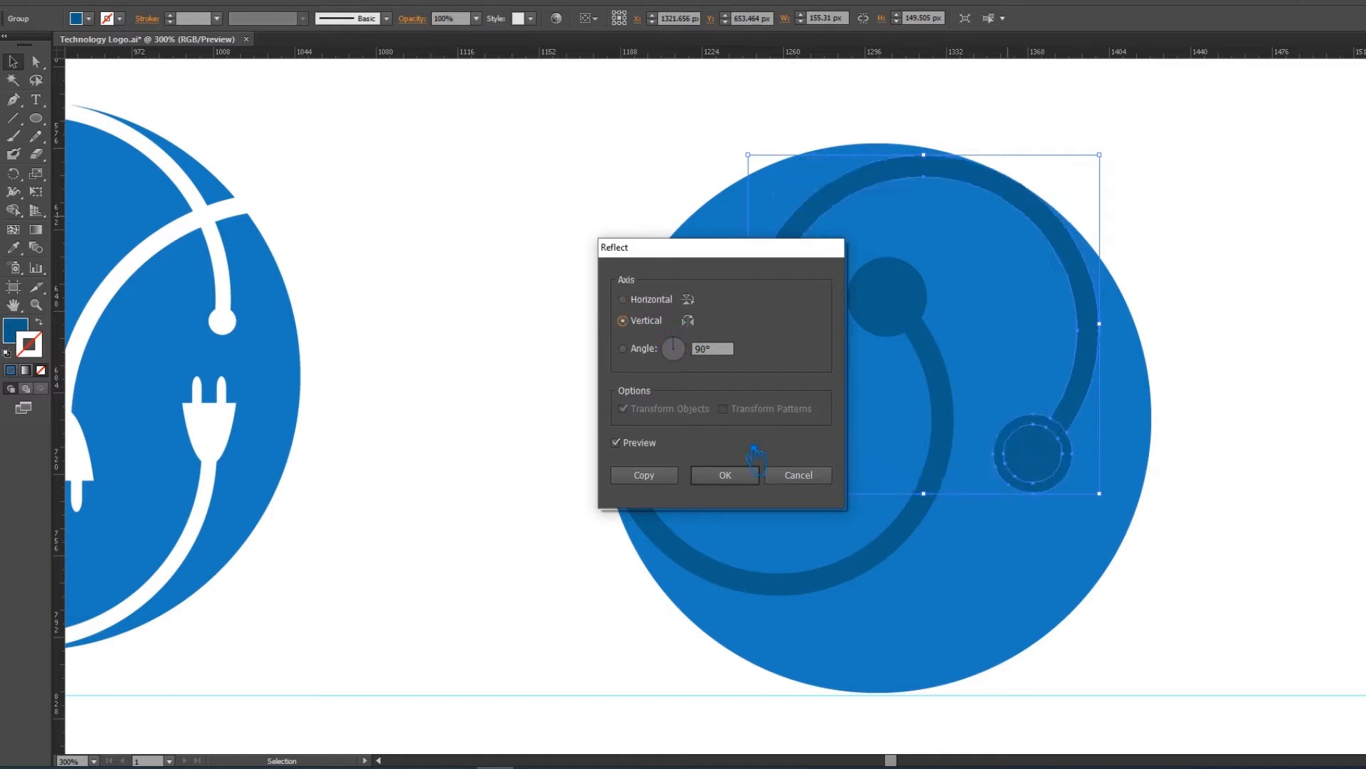
left_click(725, 474)
left_click(1264, 352)
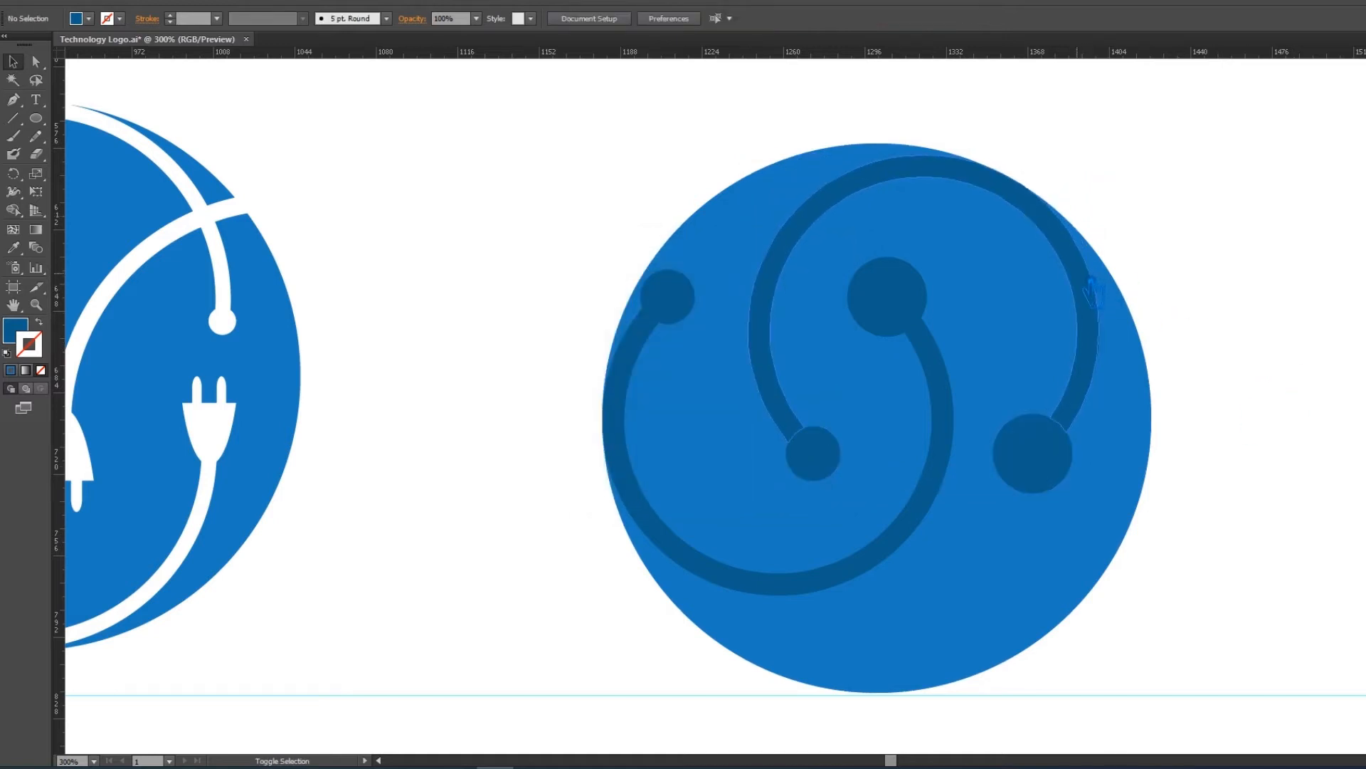
Align the vertical centers of the two open rings and group them.
left_click(1098, 309)
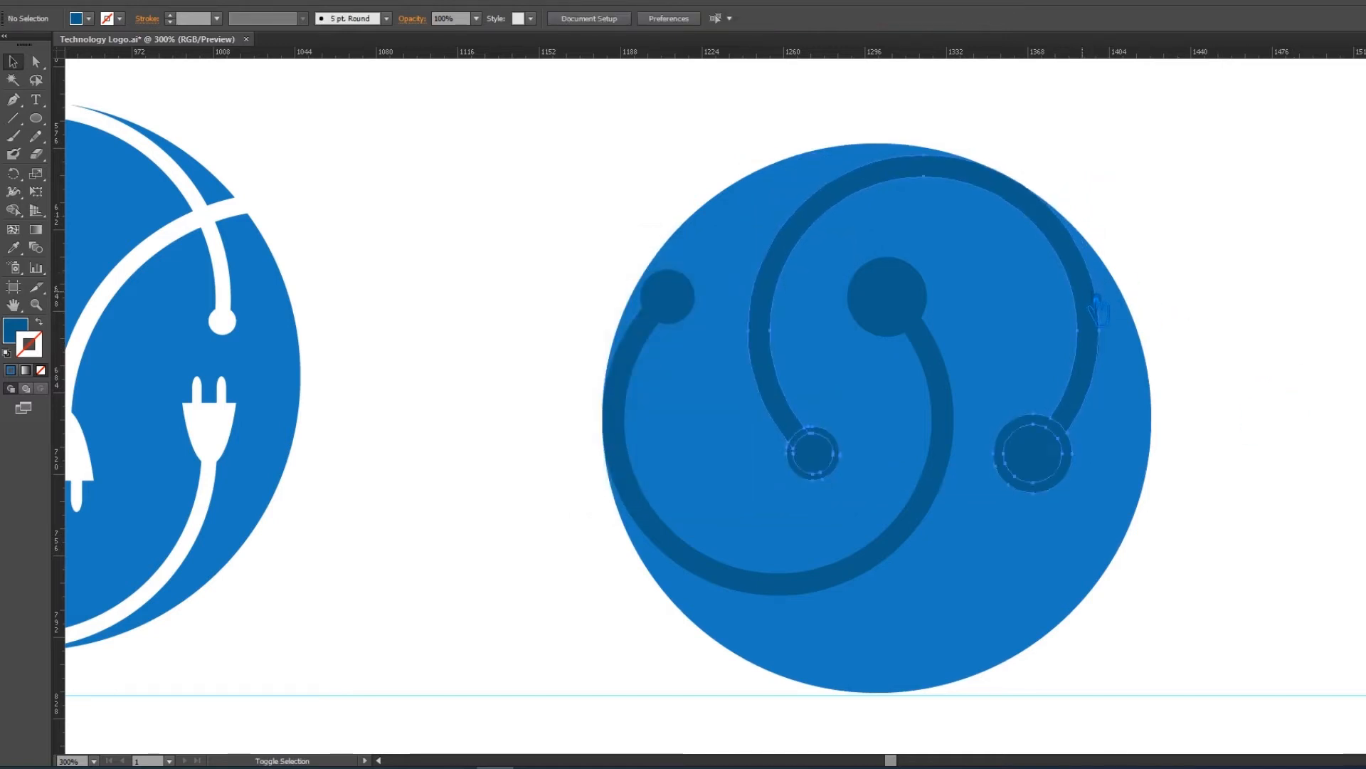
left_click(691, 305, "shift")
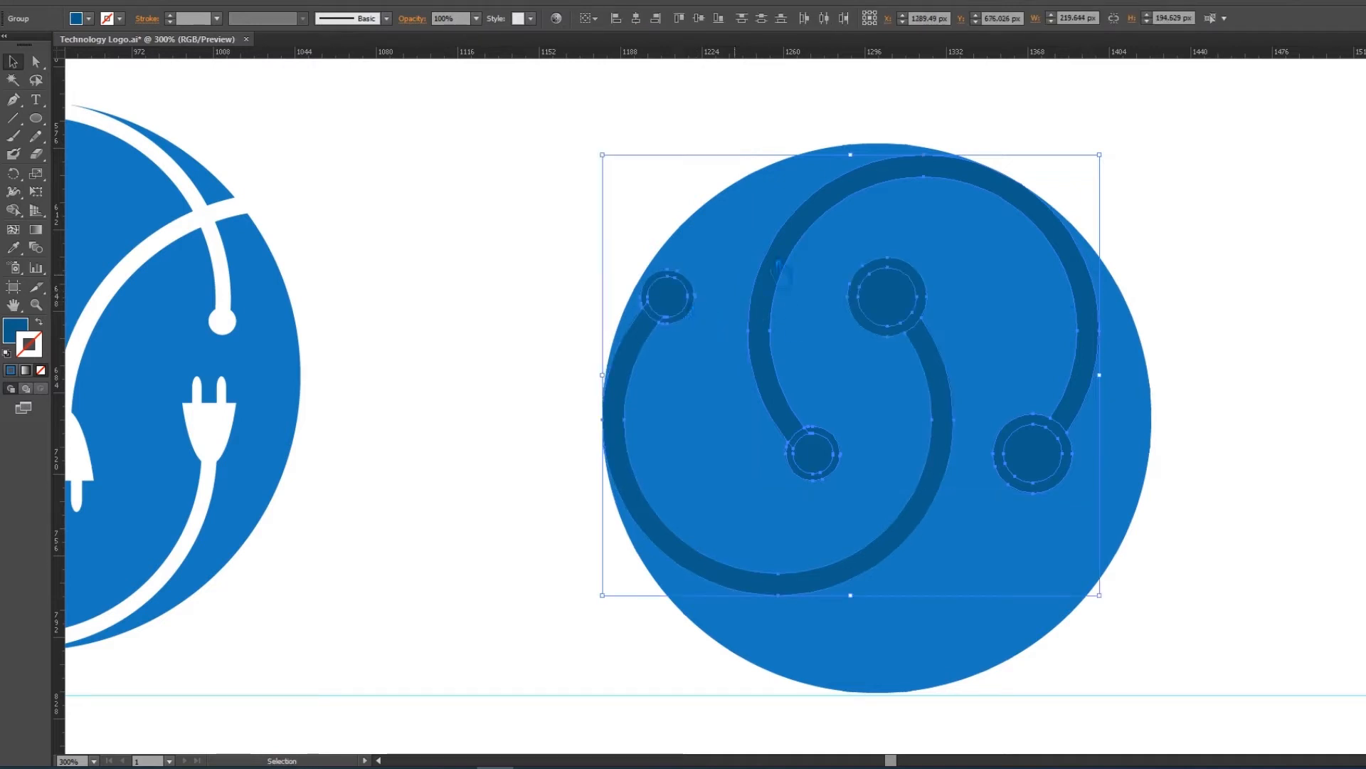
left_click(717, 19)
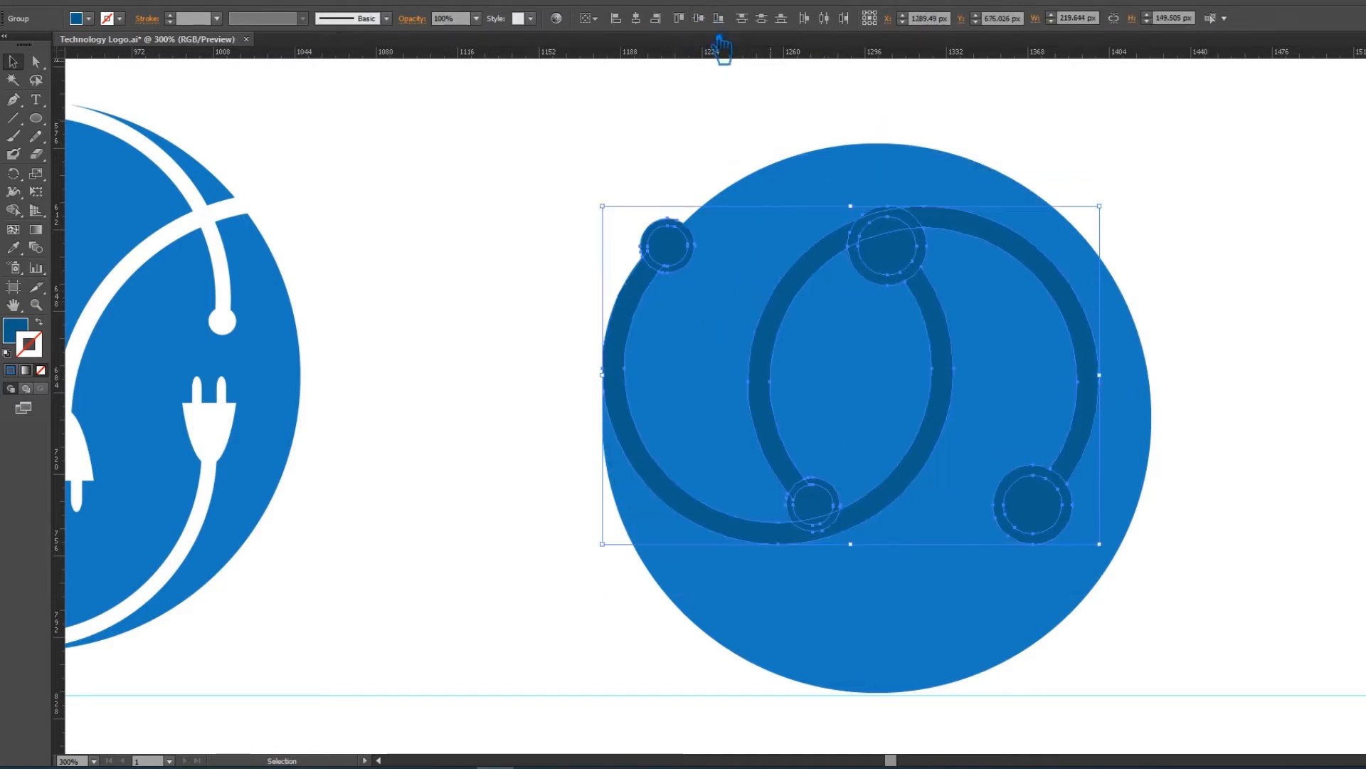
key("a")
key("ctrl+g")
Center the grouped rings and the blue background circle on each other horizontally and vertically.
left_click(1204, 361)
left_click_drag(1204, 362, 604, 280)
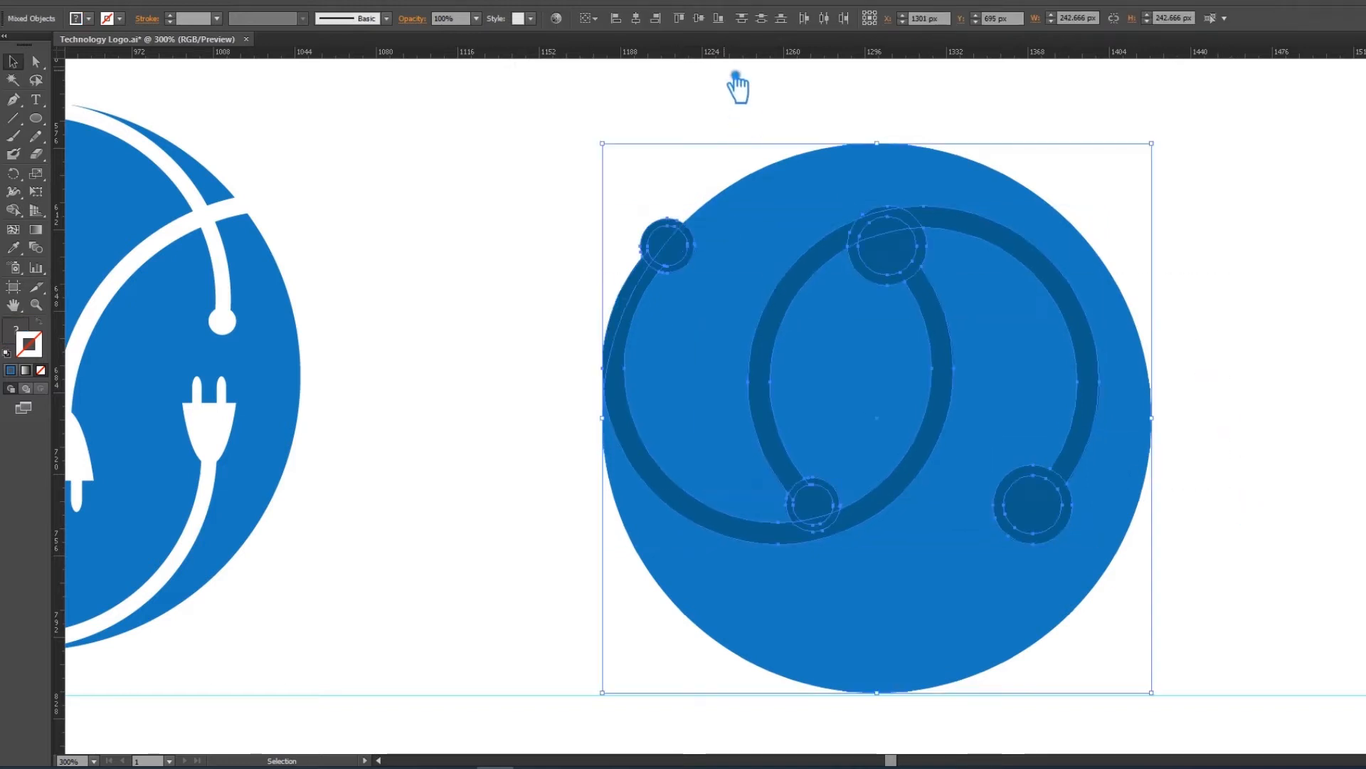
left_click(699, 19)
left_click(635, 19)
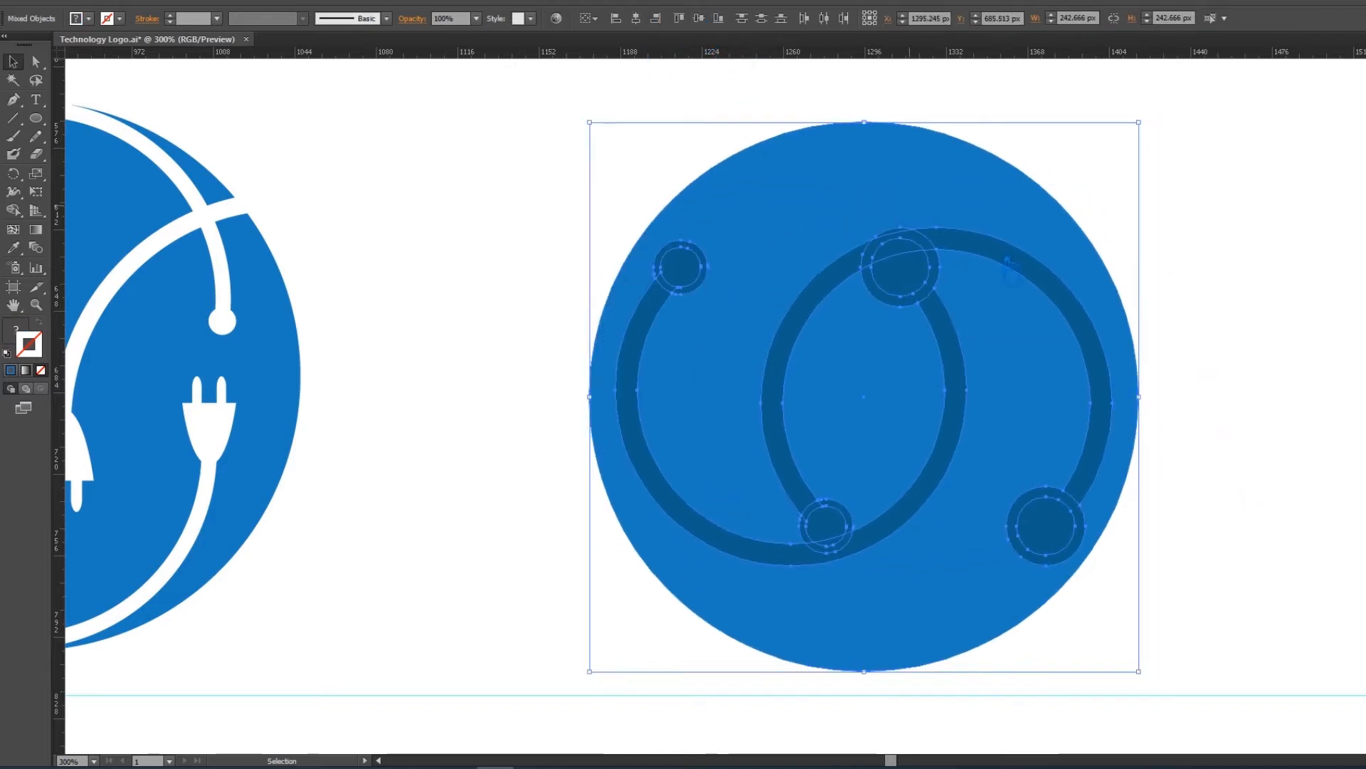
Ungroup the two interlocking rings into separate groups.
left_click(1222, 378)
right_click(1070, 317)
left_click(1129, 403)
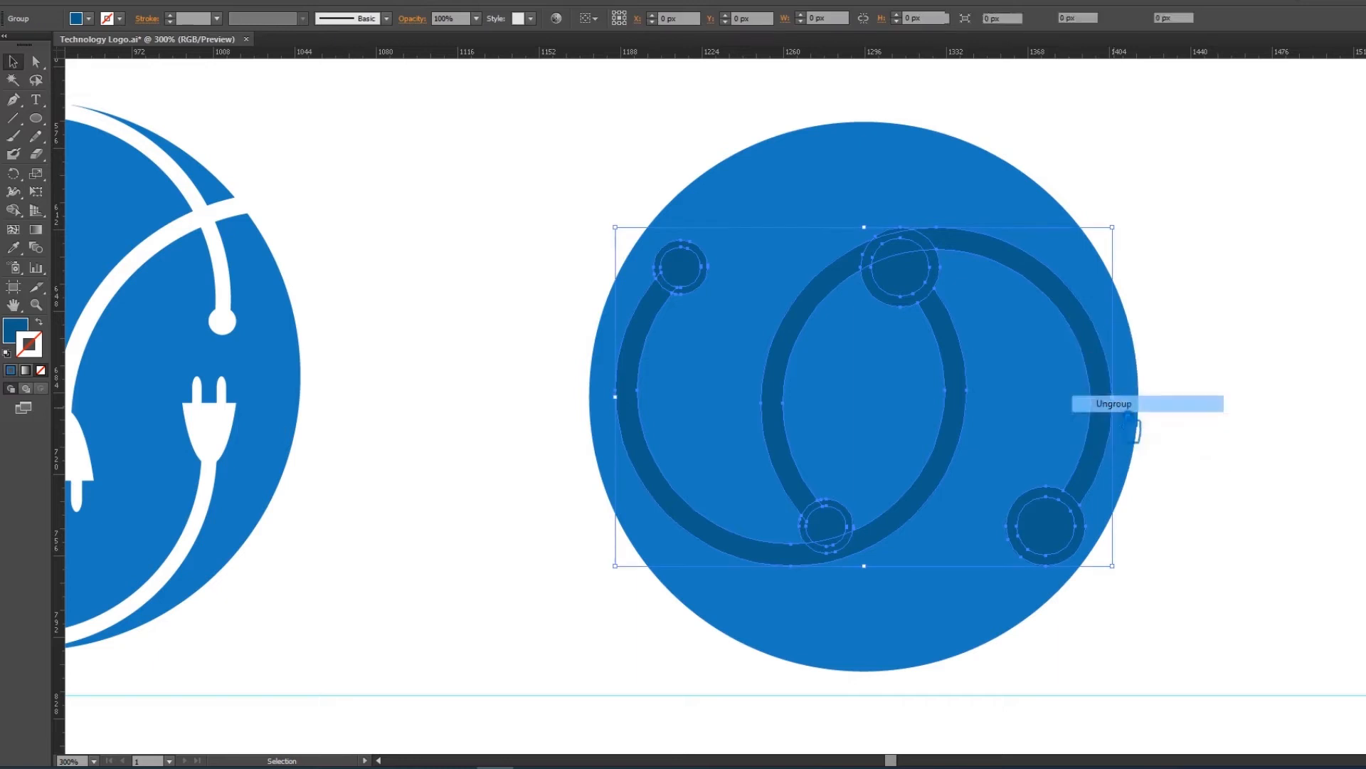
left_click(1197, 395)
Nudge the right-hand ring straight up by about 38 px.
left_click(1032, 282)
key("Up")
key("Up")
key("Up")
key("Up")
key("Up")
key("Up")
key("Up")
key("Up")
key("Up")
key("Up")
key("Up")
key("Up")
key("Up")
key("Up")
key("Up")
key("Up")
key("Up")
key("Up")
key("Up")
key("Up")
key("Up")
key("Up")
key("Up")
key("Up")
key("Up")
key("Up")
key("Up")
key("Up")
key("Up")
key("Up")
key("Up")
key("Up")
key("Up")
key("Up")
key("Up")
key("Up")
key("Up")
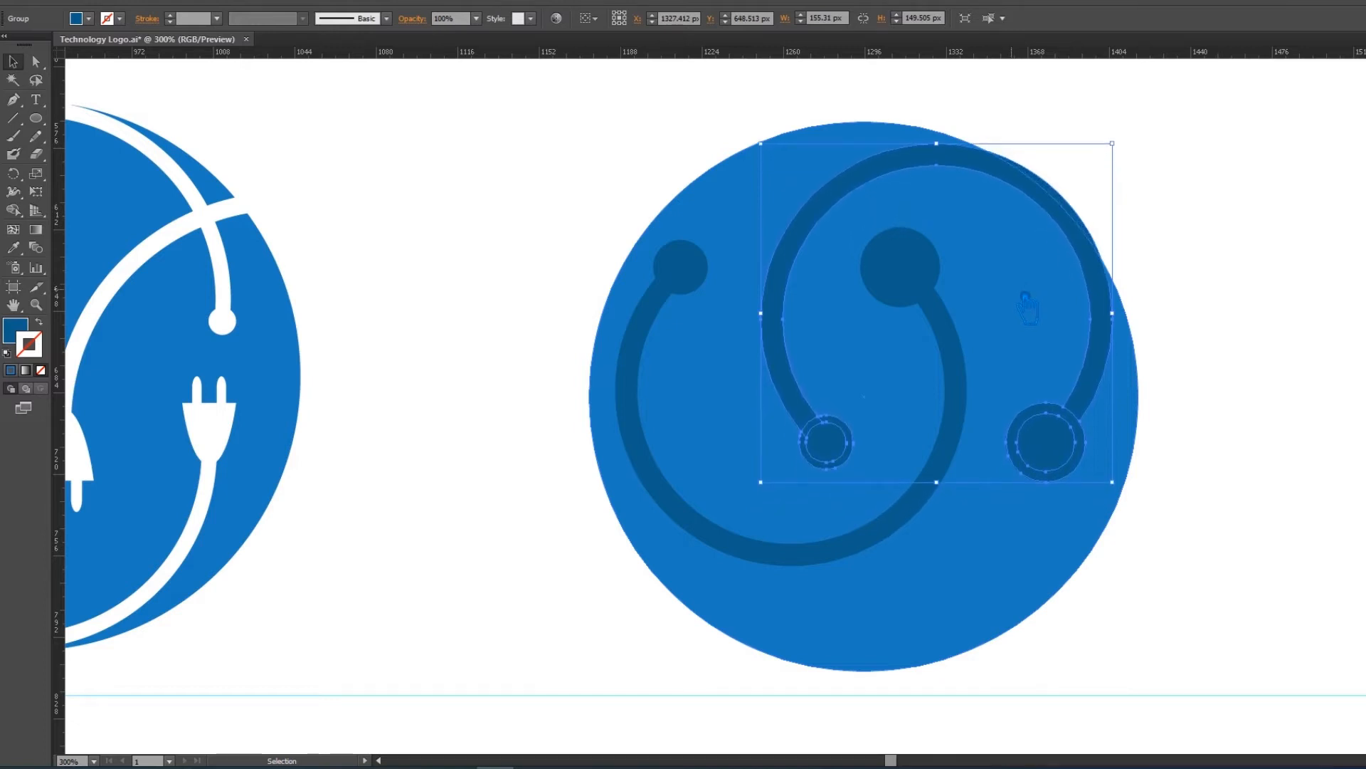
key("Up")
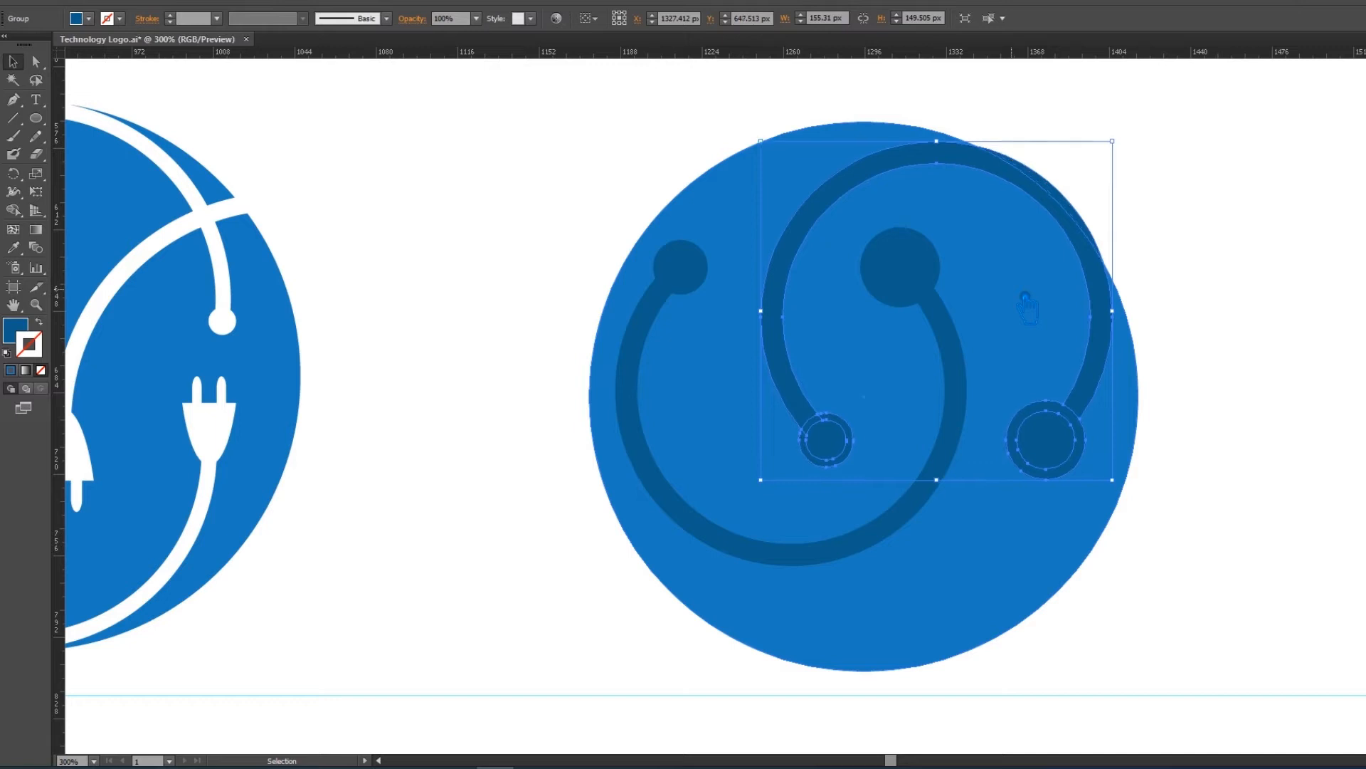
Group the two rings again and center the group vertically with the blue background circle.
left_click(1262, 406)
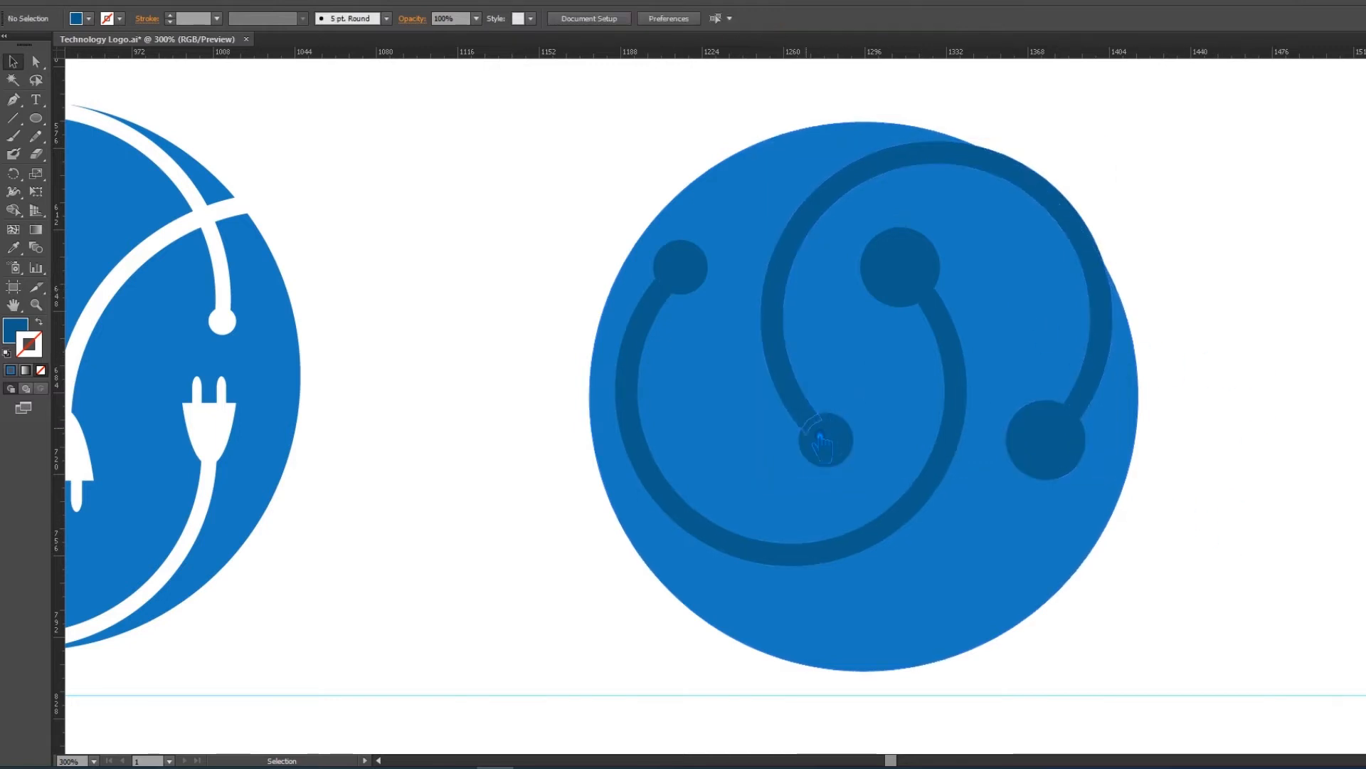
left_click(907, 369, "shift")
left_click(924, 286, "shift")
key("ctrl+g")
left_click(1210, 505)
left_click_drag(1212, 518, 613, 219)
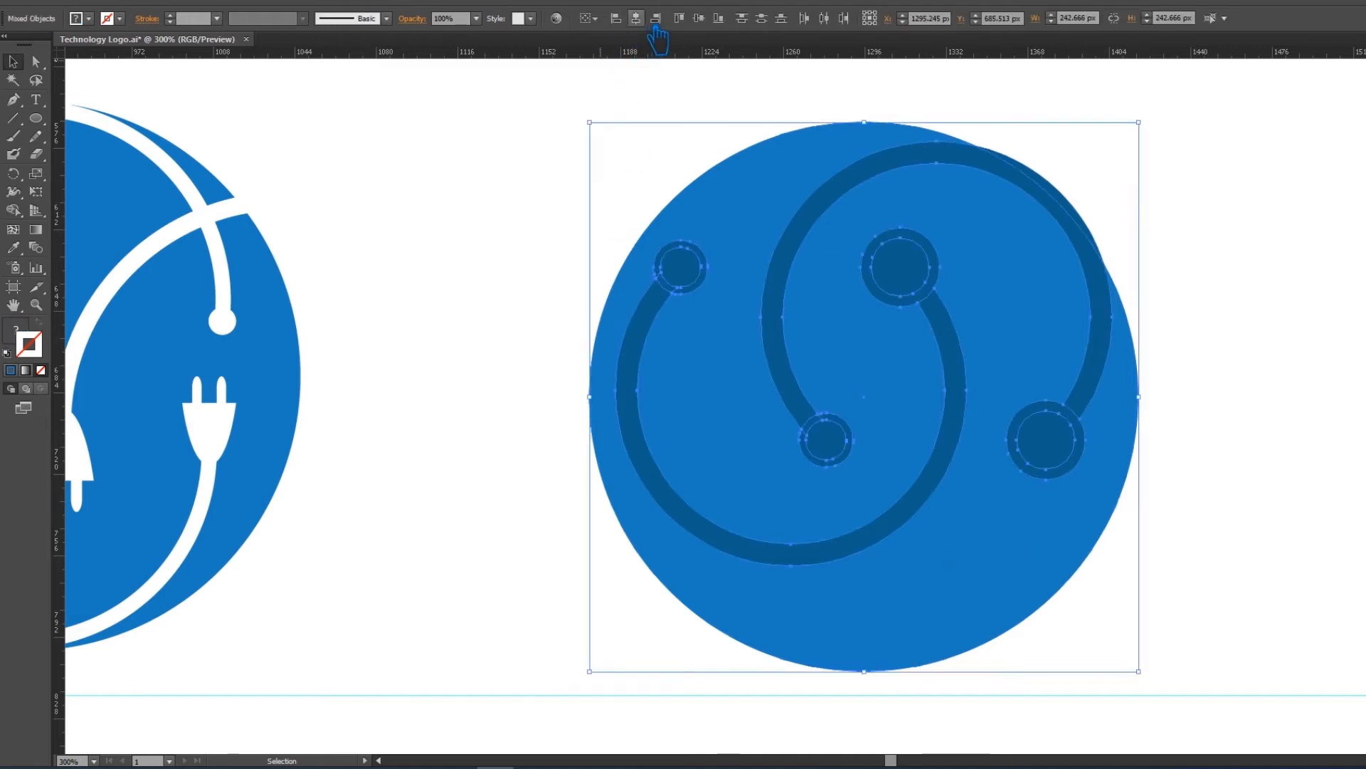
left_click(699, 18)
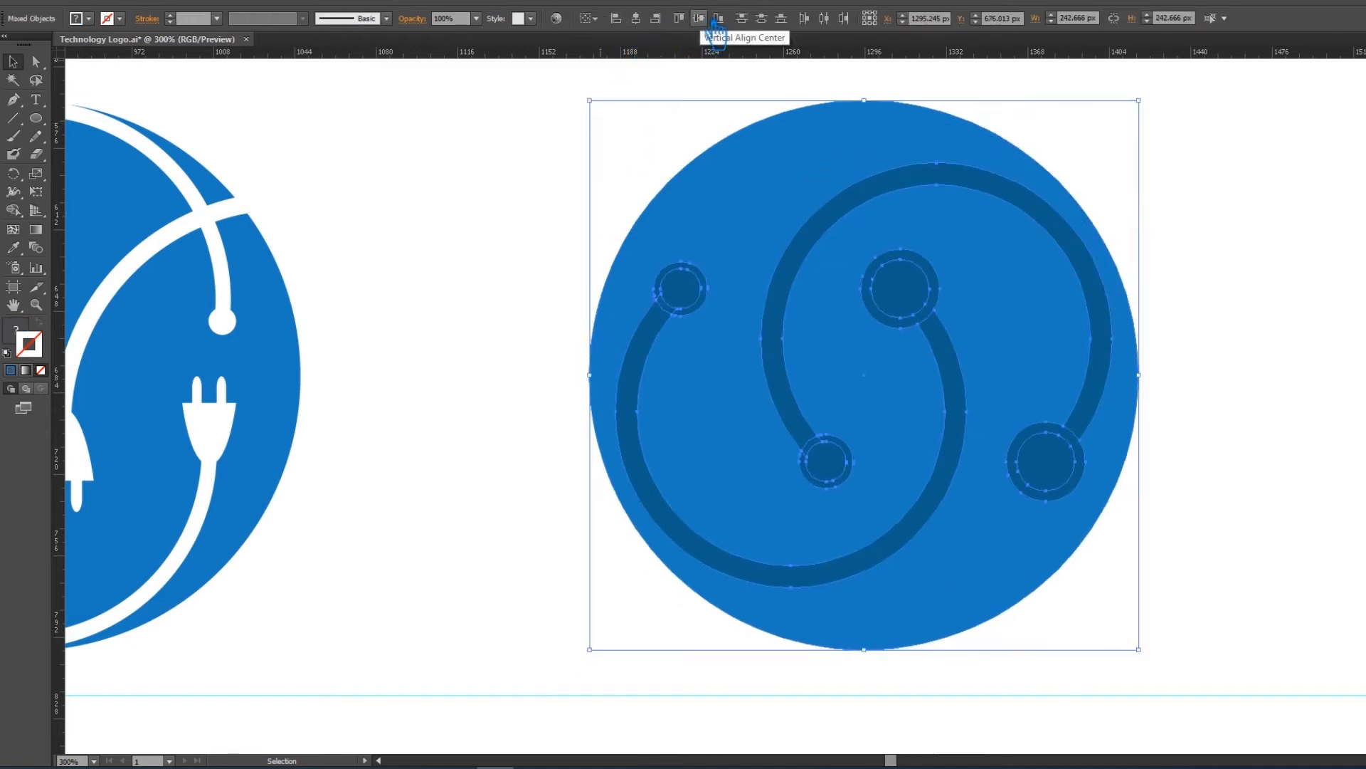
Scale the grouped rings up proportionally from their center to about 234 × 200 px.
left_click(1178, 382)
left_click(1099, 345)
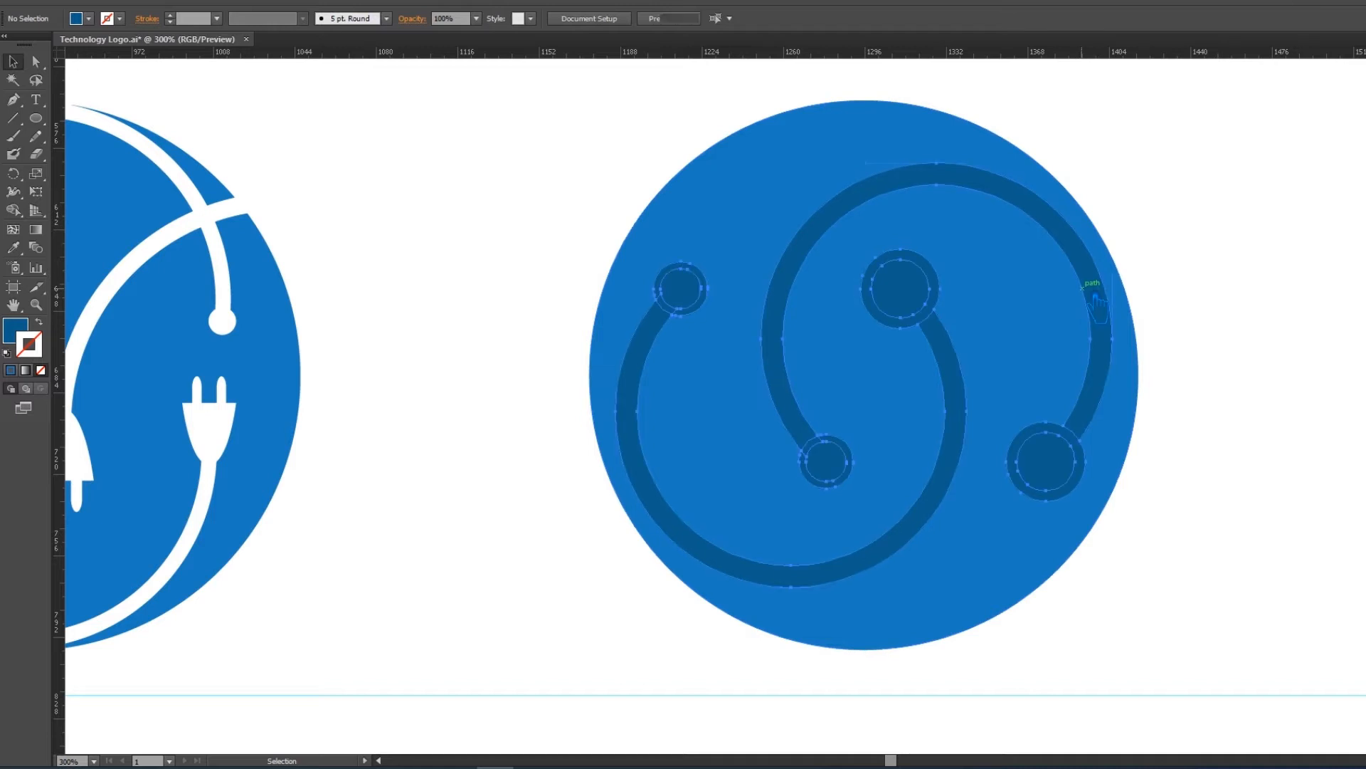
left_click_drag(1126, 173, 1153, 156)
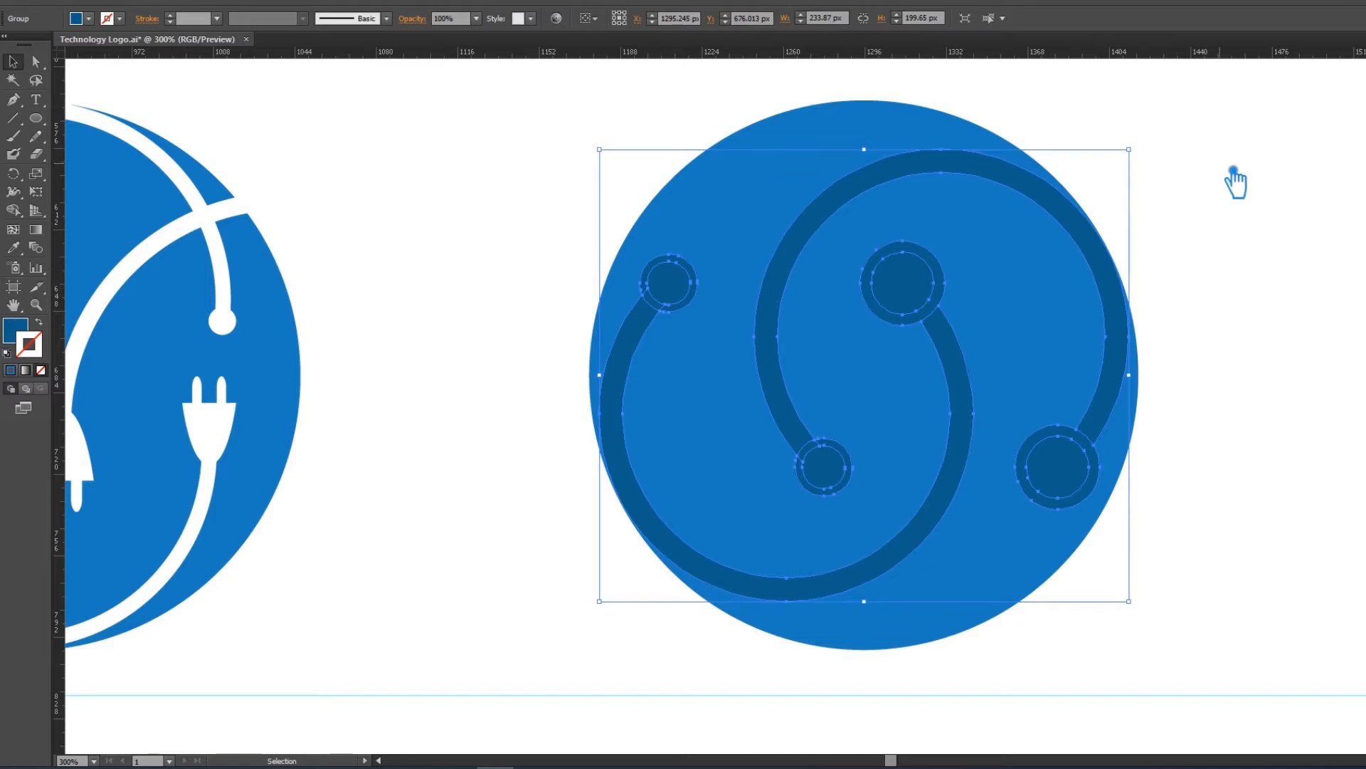
Ungroup the scaled pair of interlocking rings into separate ring groups.
left_click(1228, 228)
left_click(976, 299)
right_click(922, 298)
left_click(961, 383)
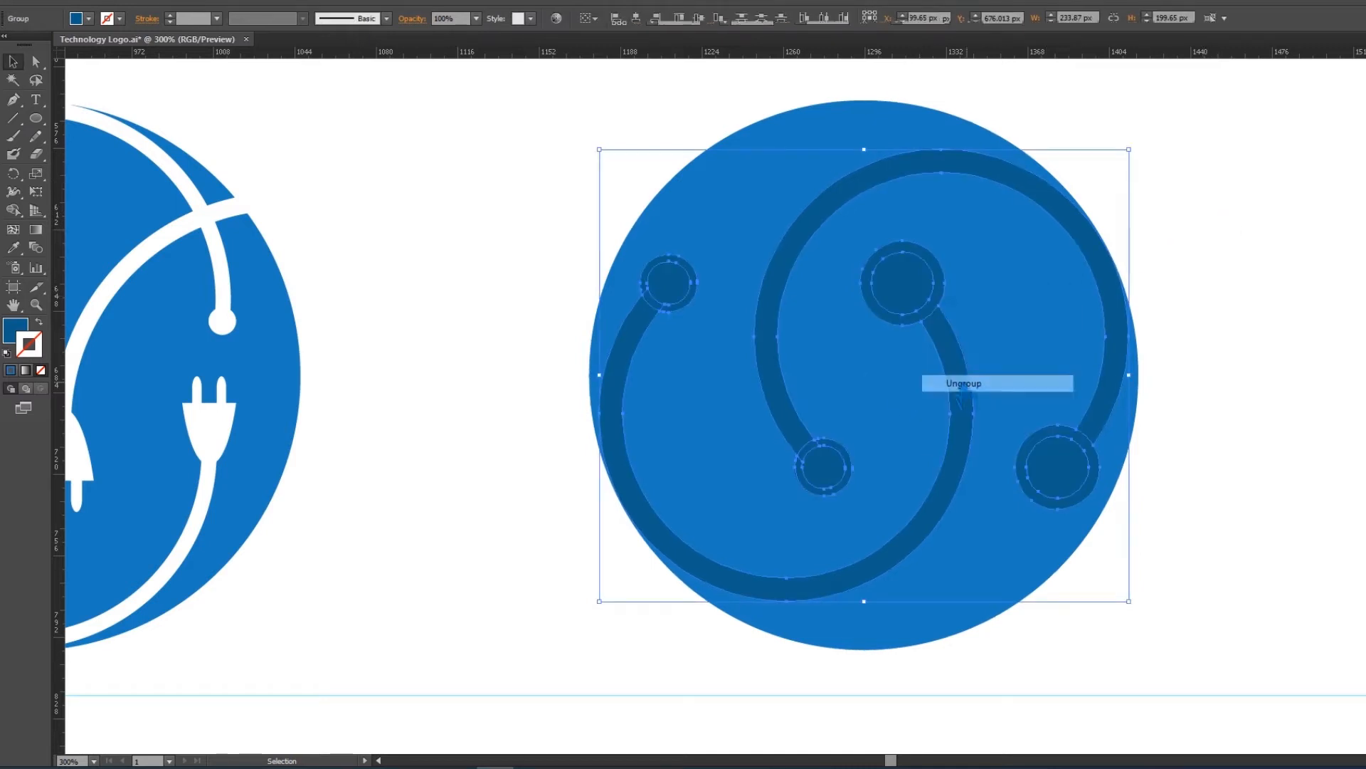
Reflect the left-hand ring group across the vertical axis so its two end circles swap sides.
left_click(519, 336)
right_click(902, 292)
mouse_move(994, 411)
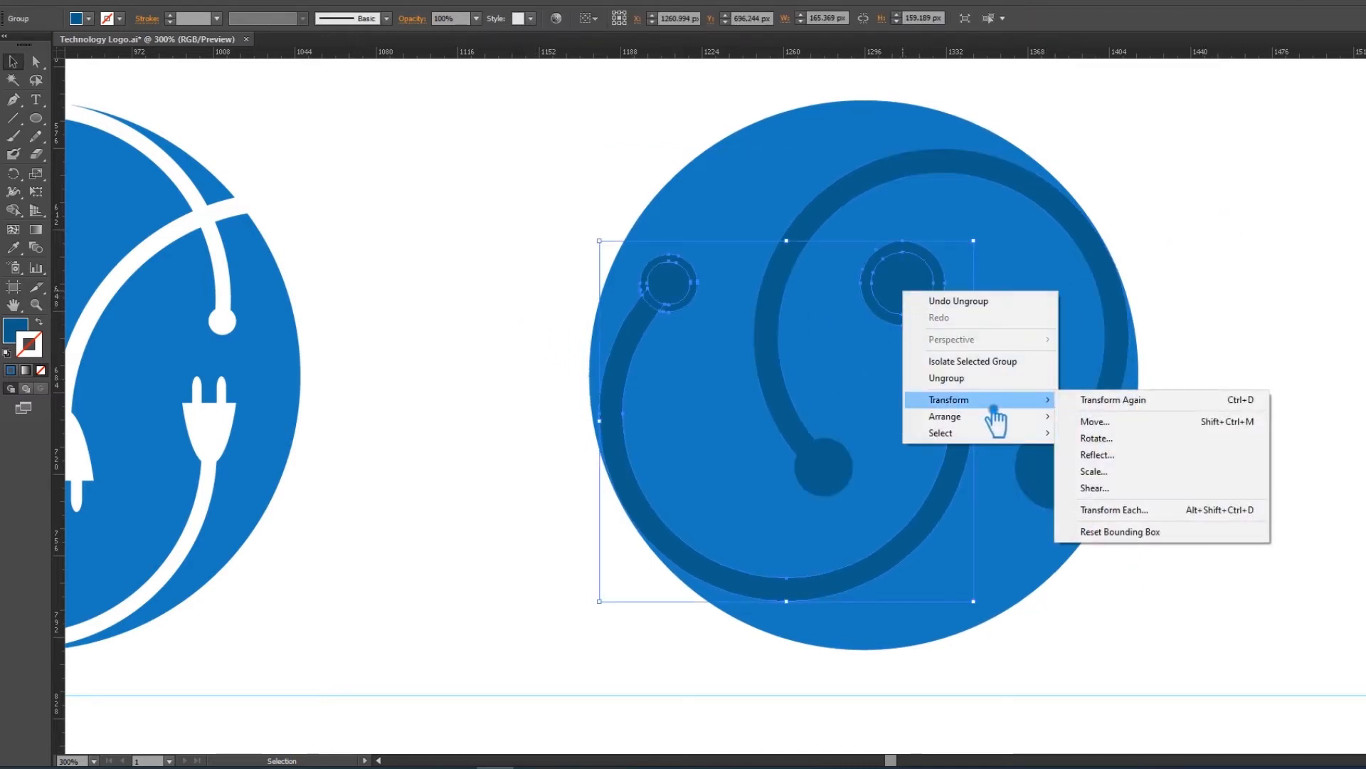
left_click(1128, 454)
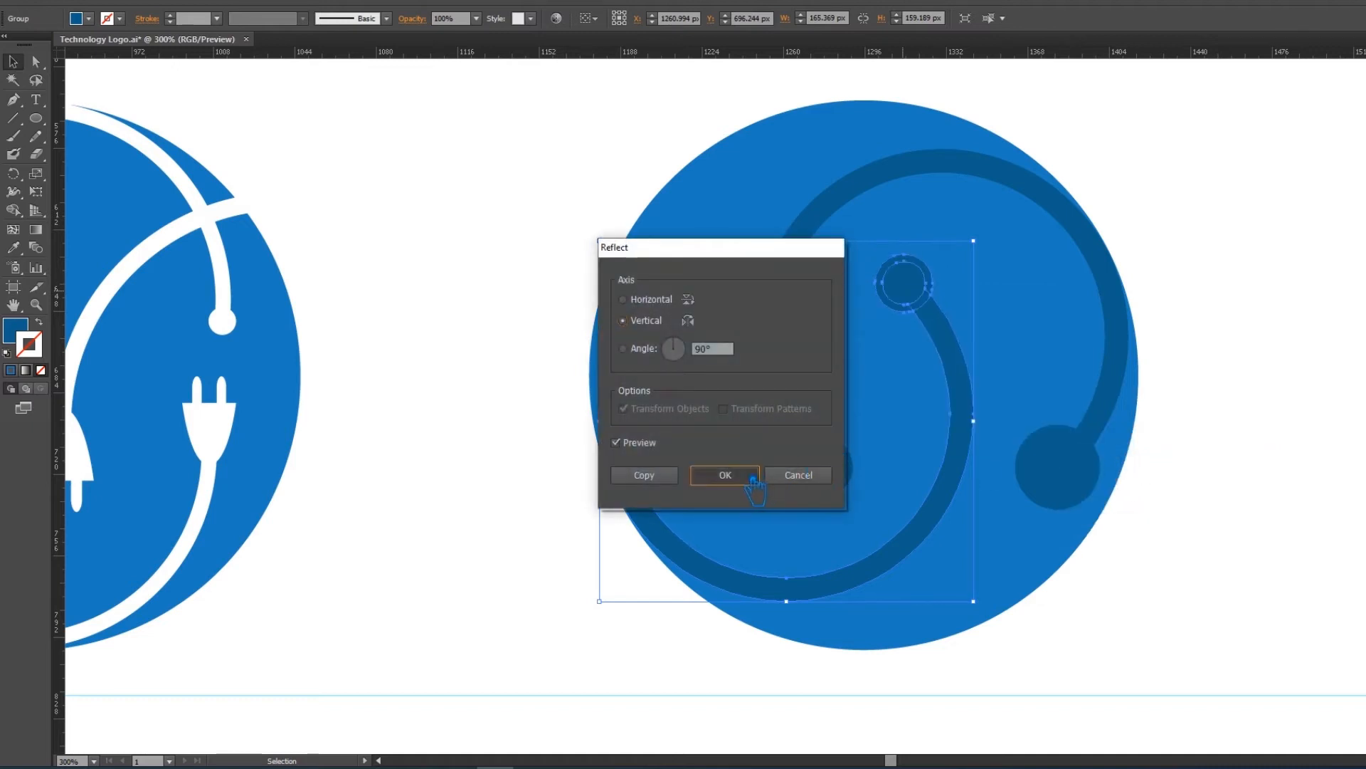
left_click(725, 474)
left_click(528, 376)
Group the two rings again and center the group vertically with the background circle.
left_click(688, 309)
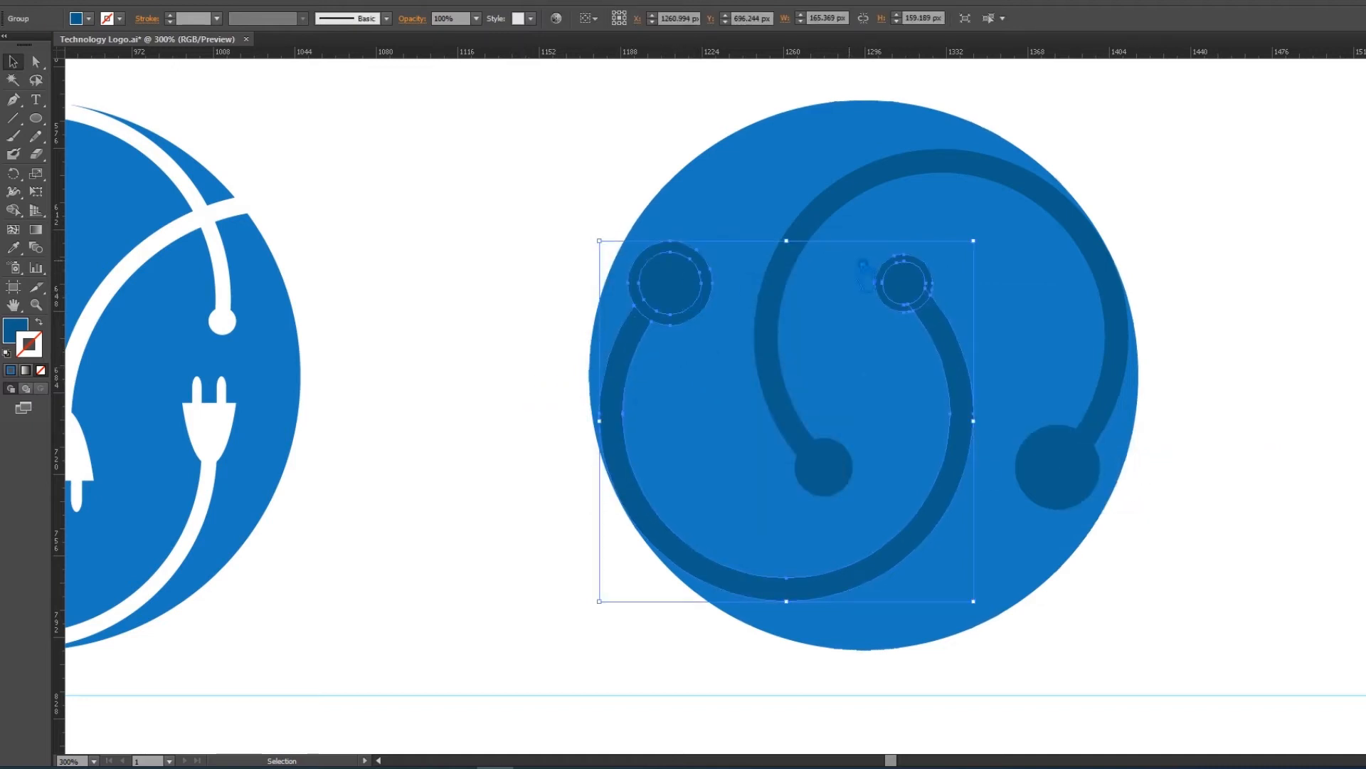
left_click(866, 206, "shift")
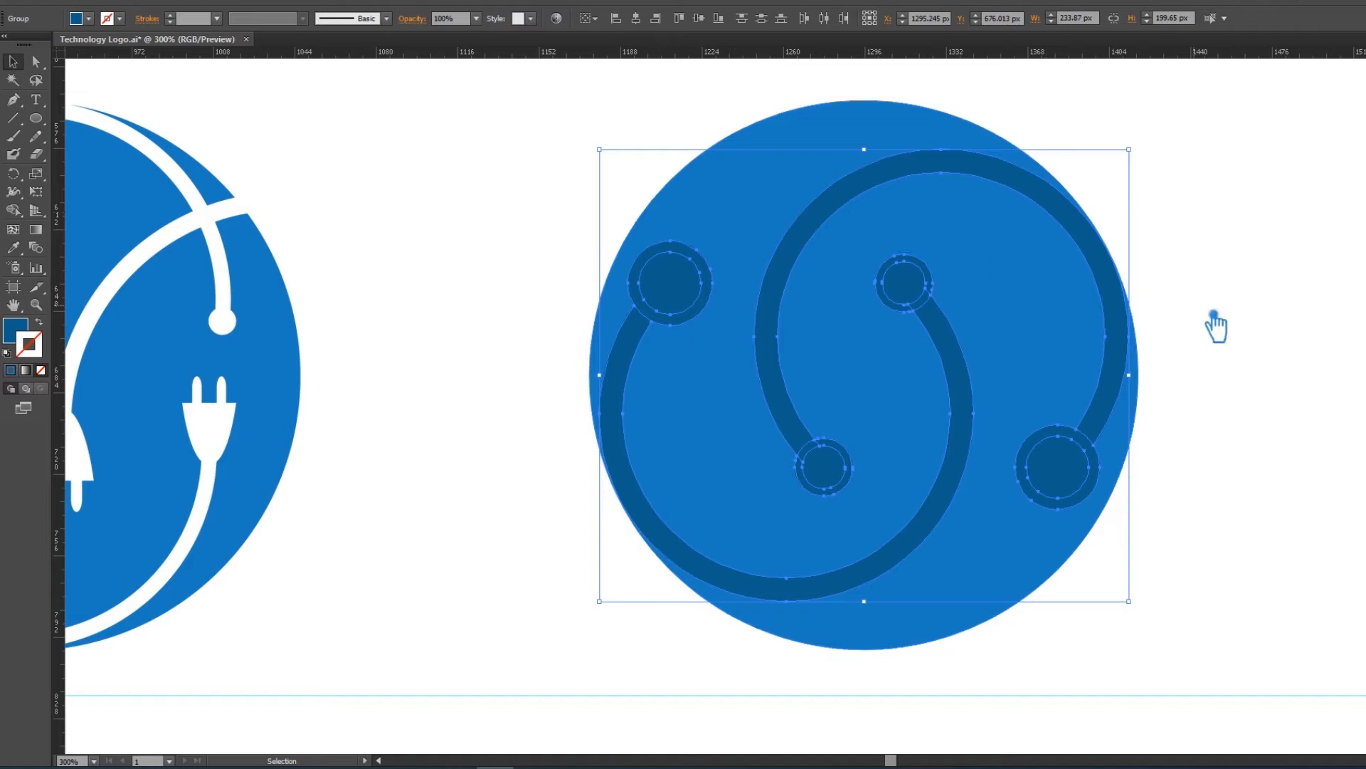
left_click(1213, 399)
left_click_drag(1175, 575, 594, 217)
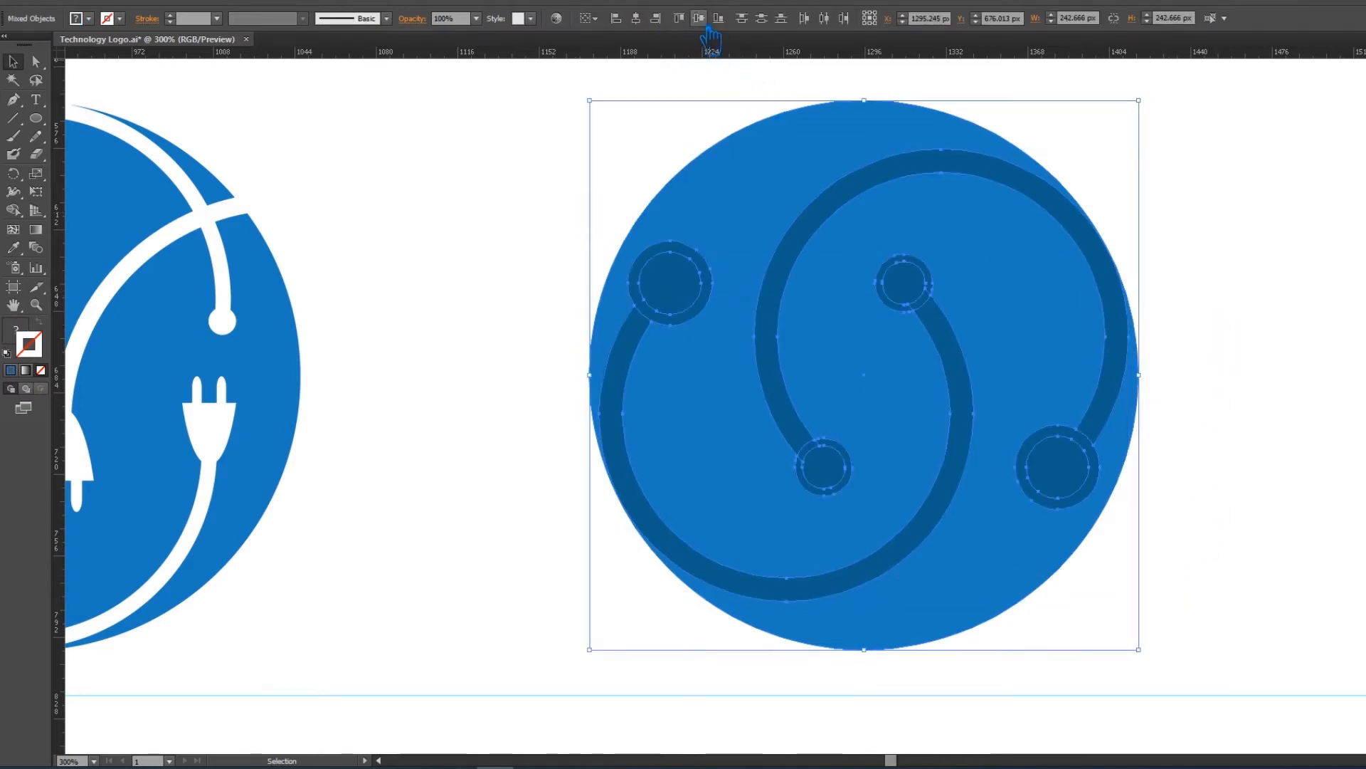
left_click(1231, 316)
Scale the grouped rings up proportionally from their center to about 239 × 204 px.
left_click(1123, 297)
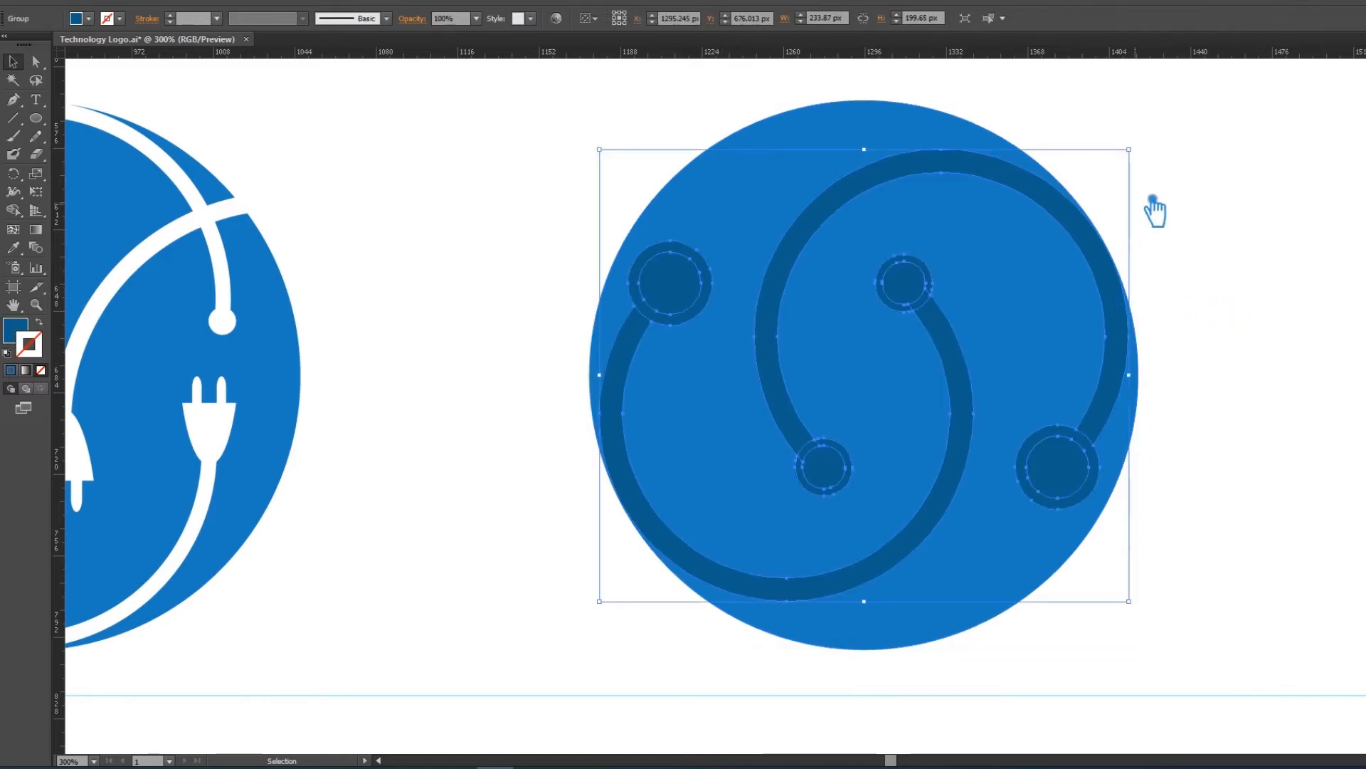
left_click_drag(1141, 155, 1149, 154)
left_click(1205, 280)
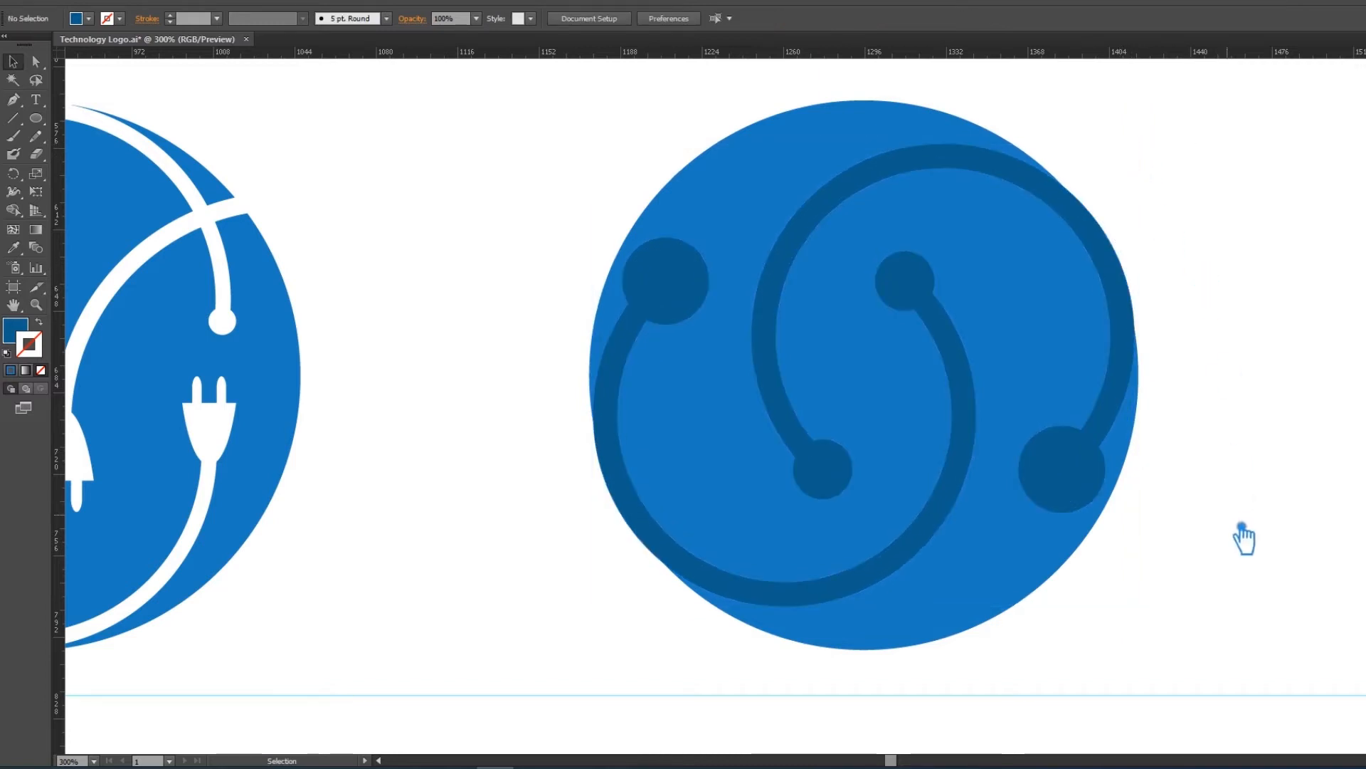
Delete the old plug-and-cable logo to the left of the new one.
key("ctrl+minus")
left_click_drag(1135, 563, 536, 189)
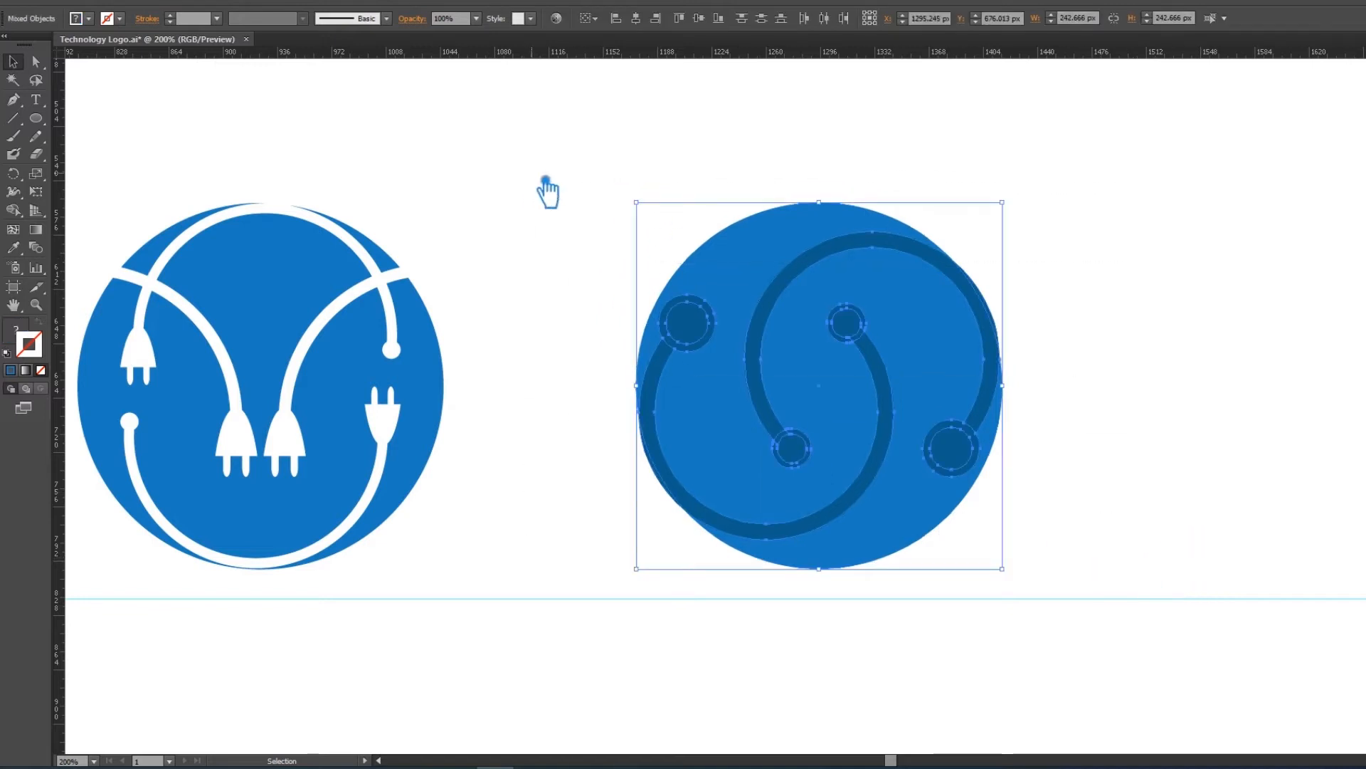
left_click(498, 540)
left_click(350, 407)
key("Delete")
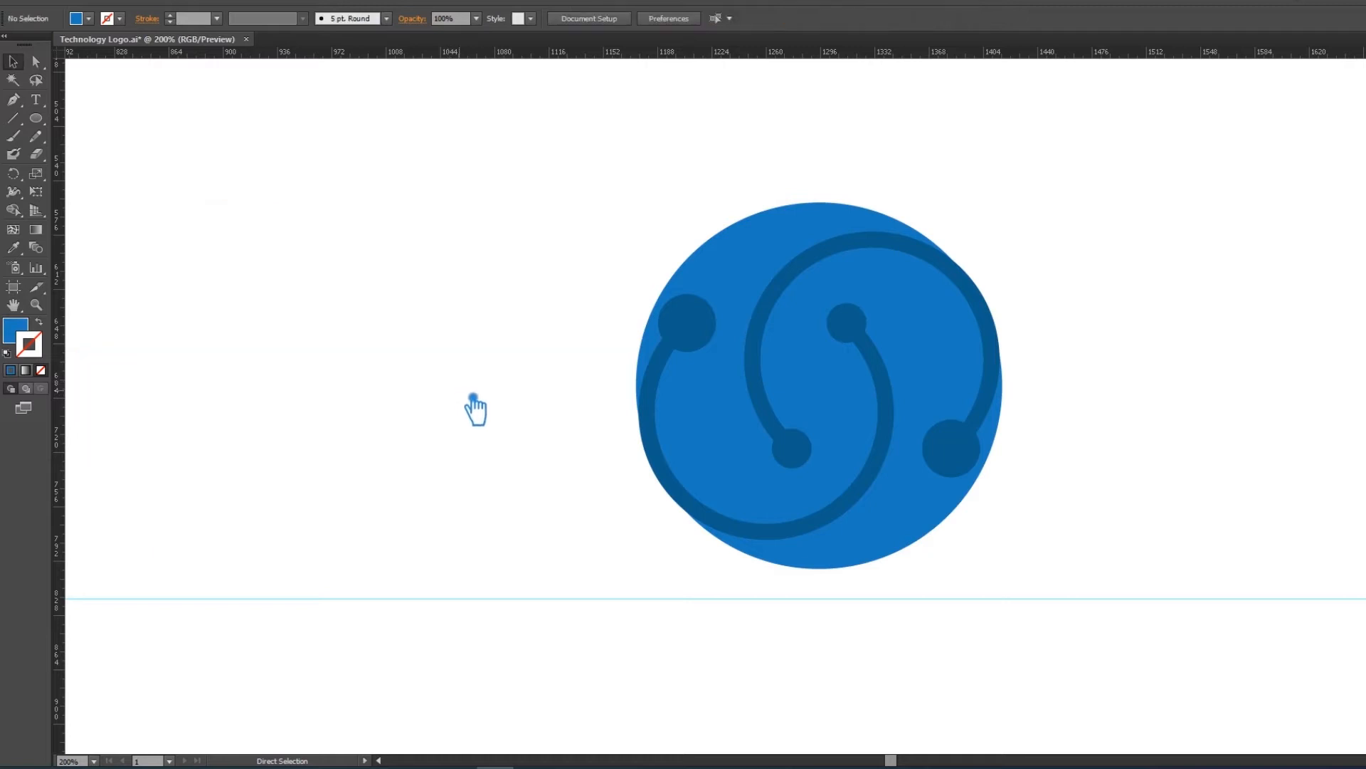
Divide the background circle and the grouped rings with Pathfinder Divide and ungroup the resulting pieces.
left_click_drag(1061, 596, 519, 173)
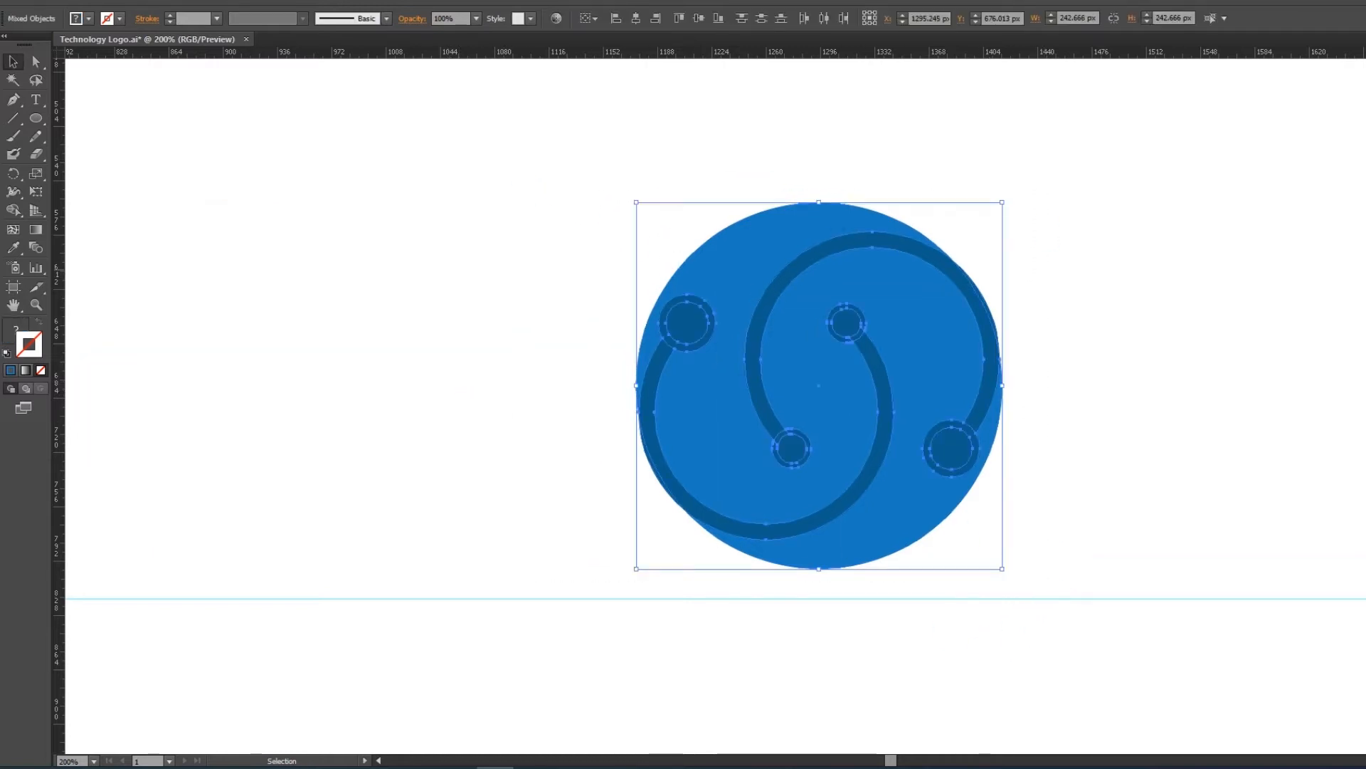
left_click(1217, 404)
left_click(848, 326)
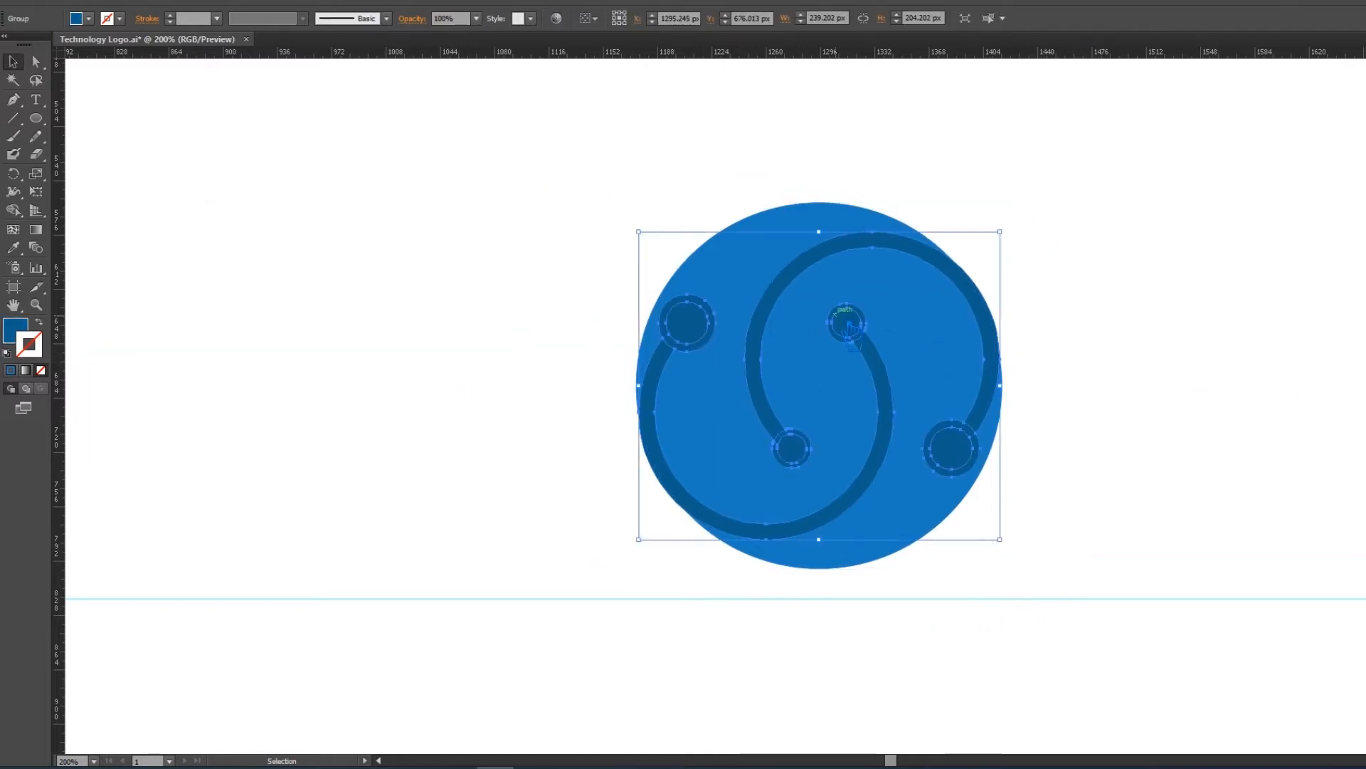
left_click(809, 237, "shift")
key("ctrl+shift+F9")
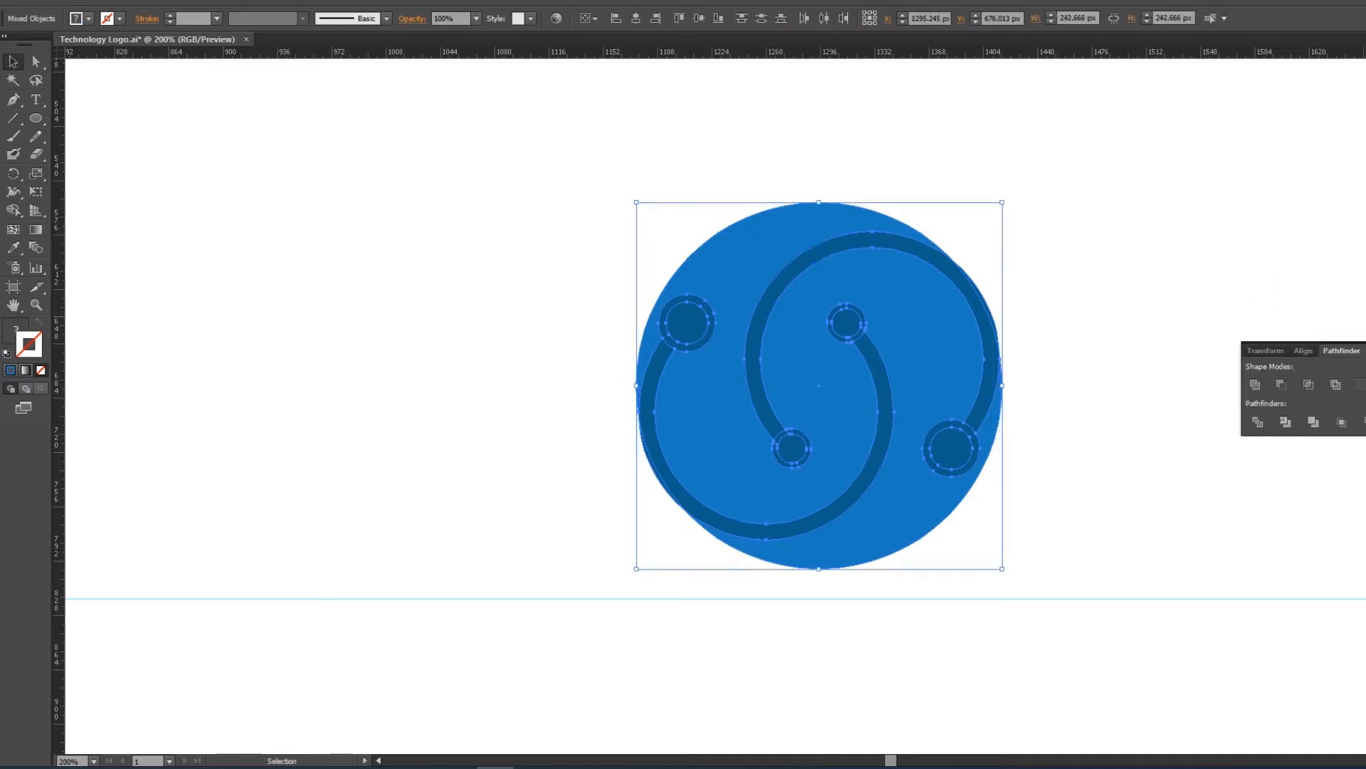
left_click(1258, 421)
left_click(1246, 321)
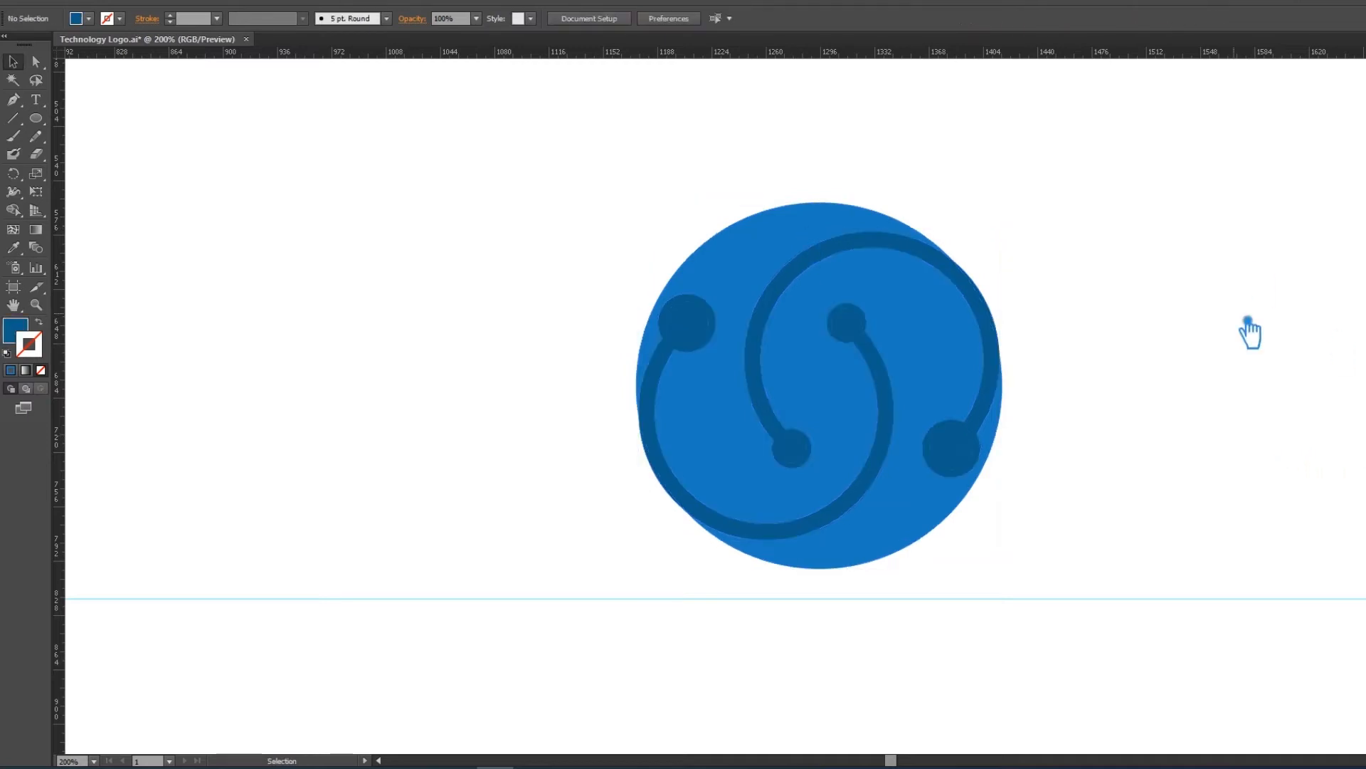
right_click(902, 306)
left_click(941, 388)
Delete the outline band around the upper small end circle.
left_click(1190, 304)
left_click(882, 331)
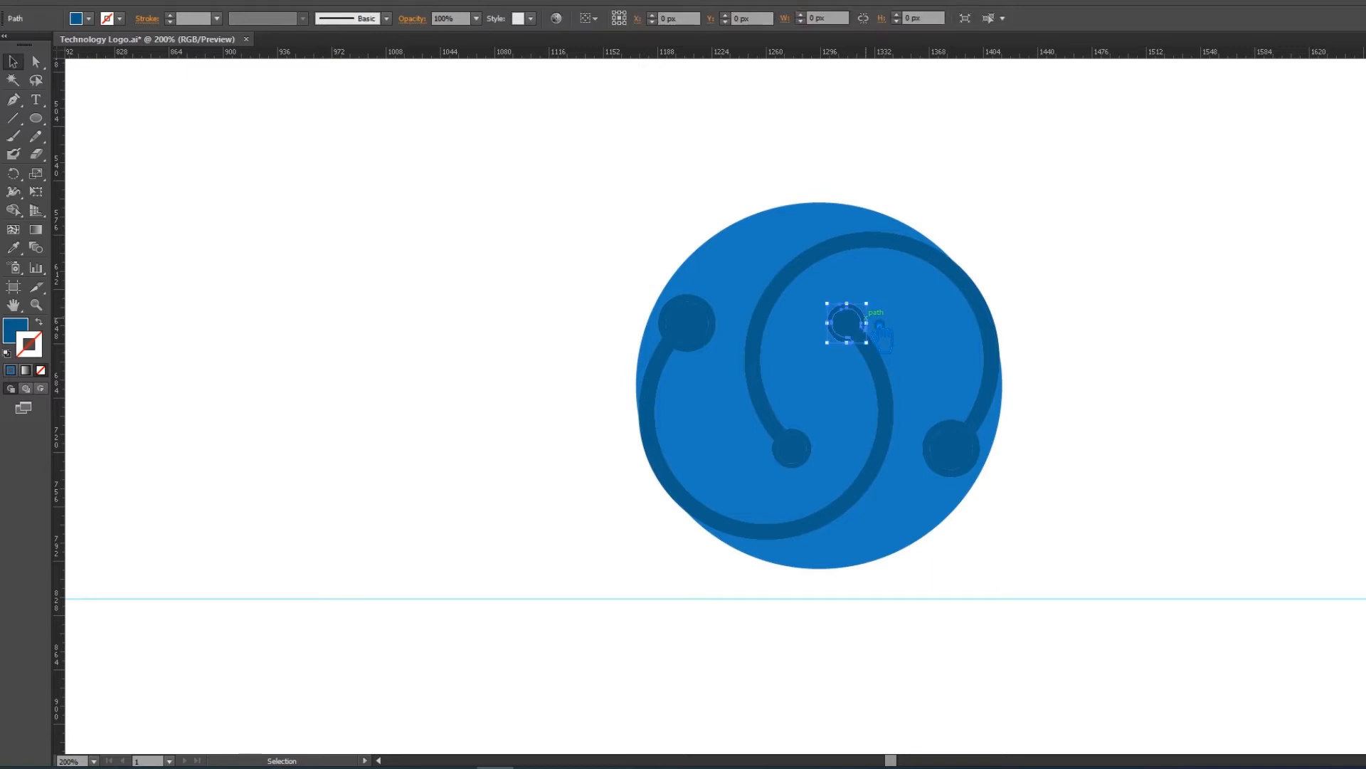
key("Delete")
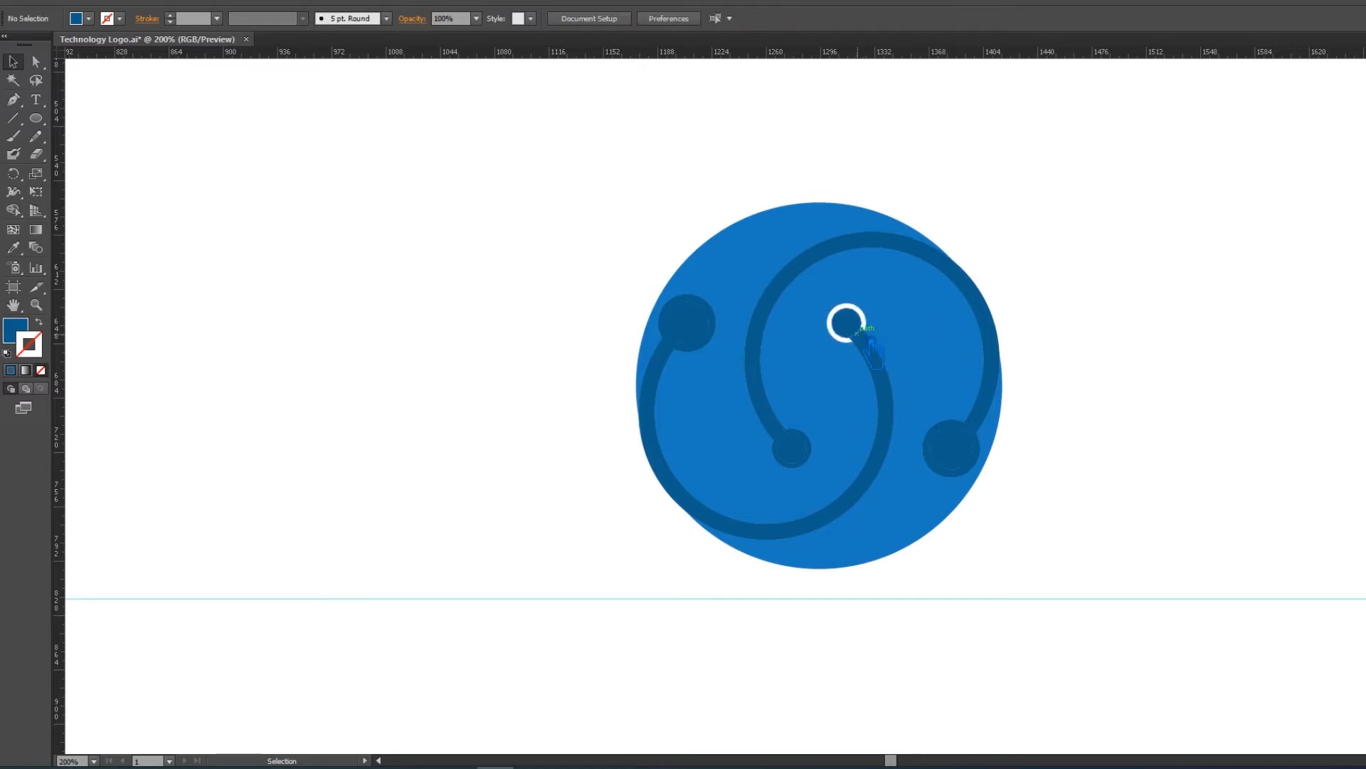
Delete the outline bands around the lower-right large end circle and the lower small end circle.
left_click(990, 452)
key("Delete")
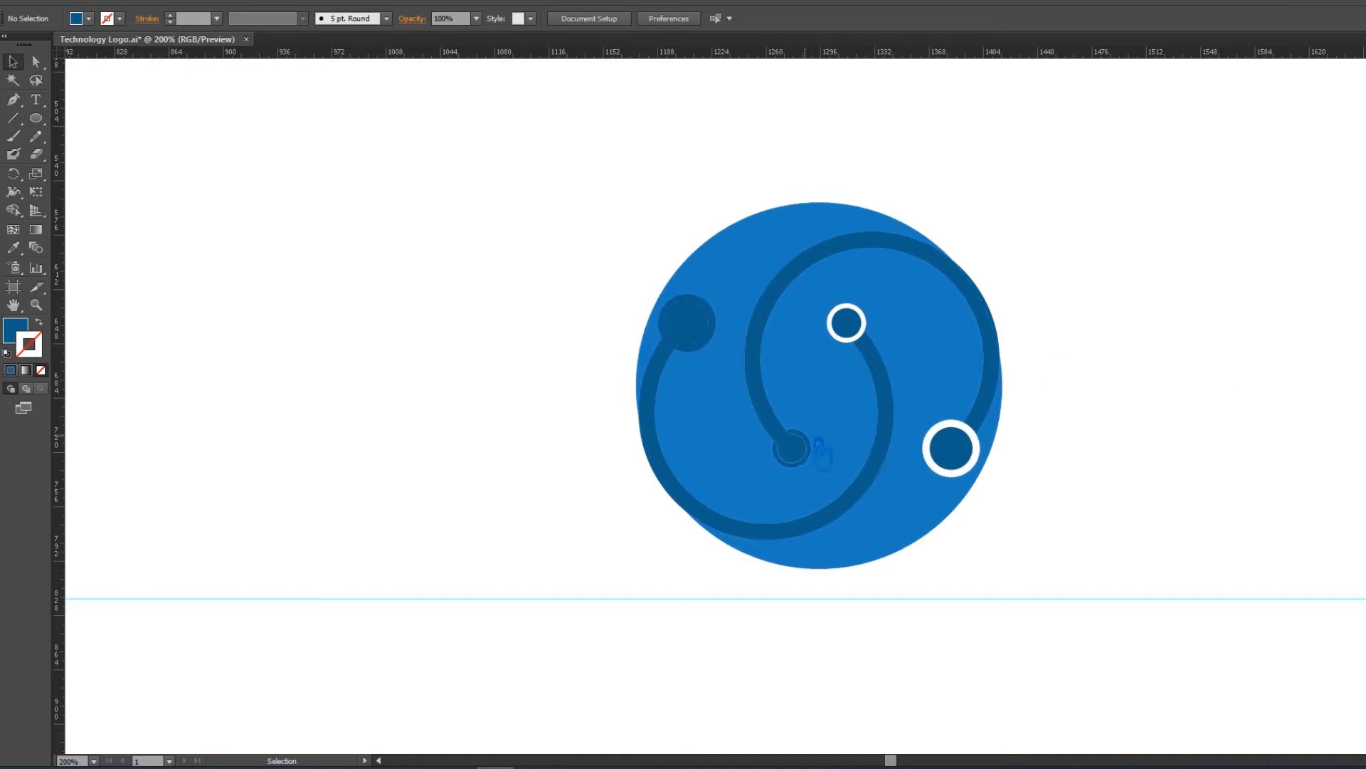
left_click(791, 449)
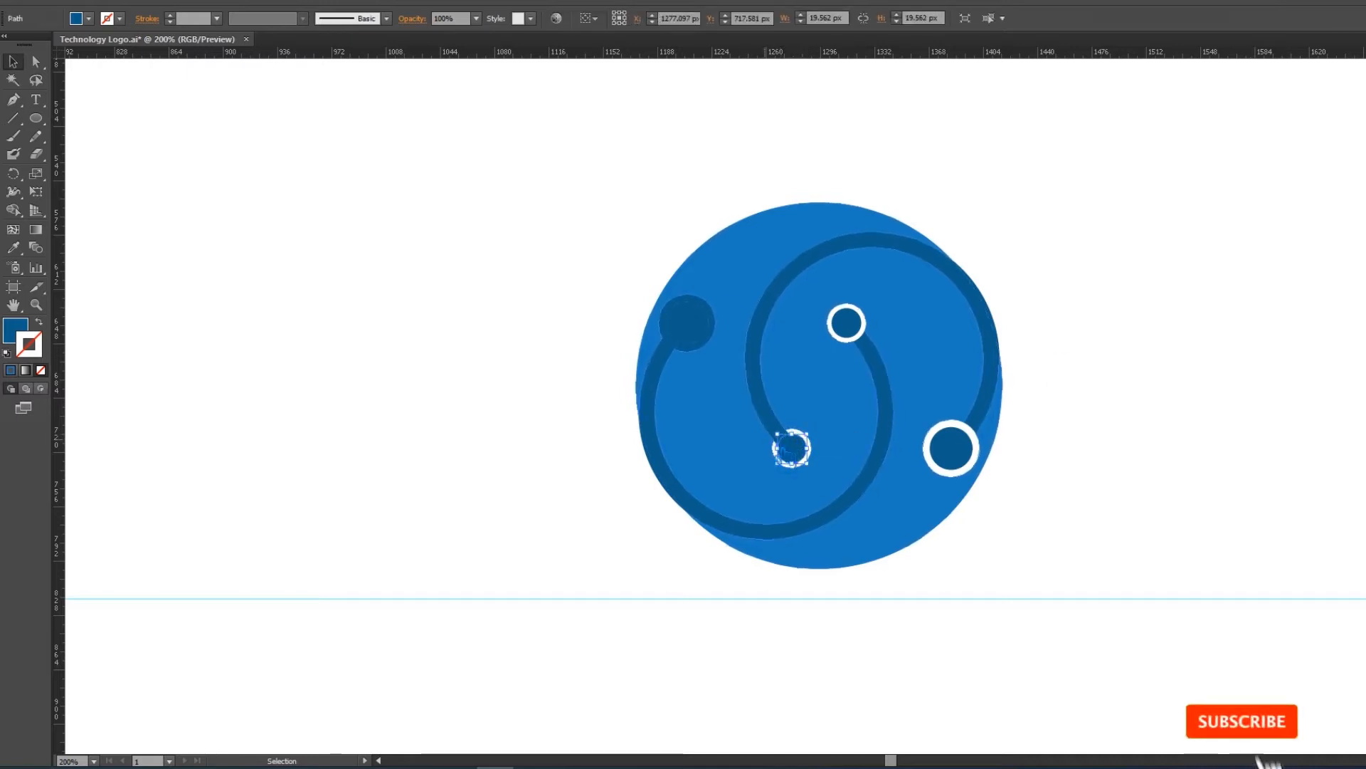
left_click(633, 448)
key("a")
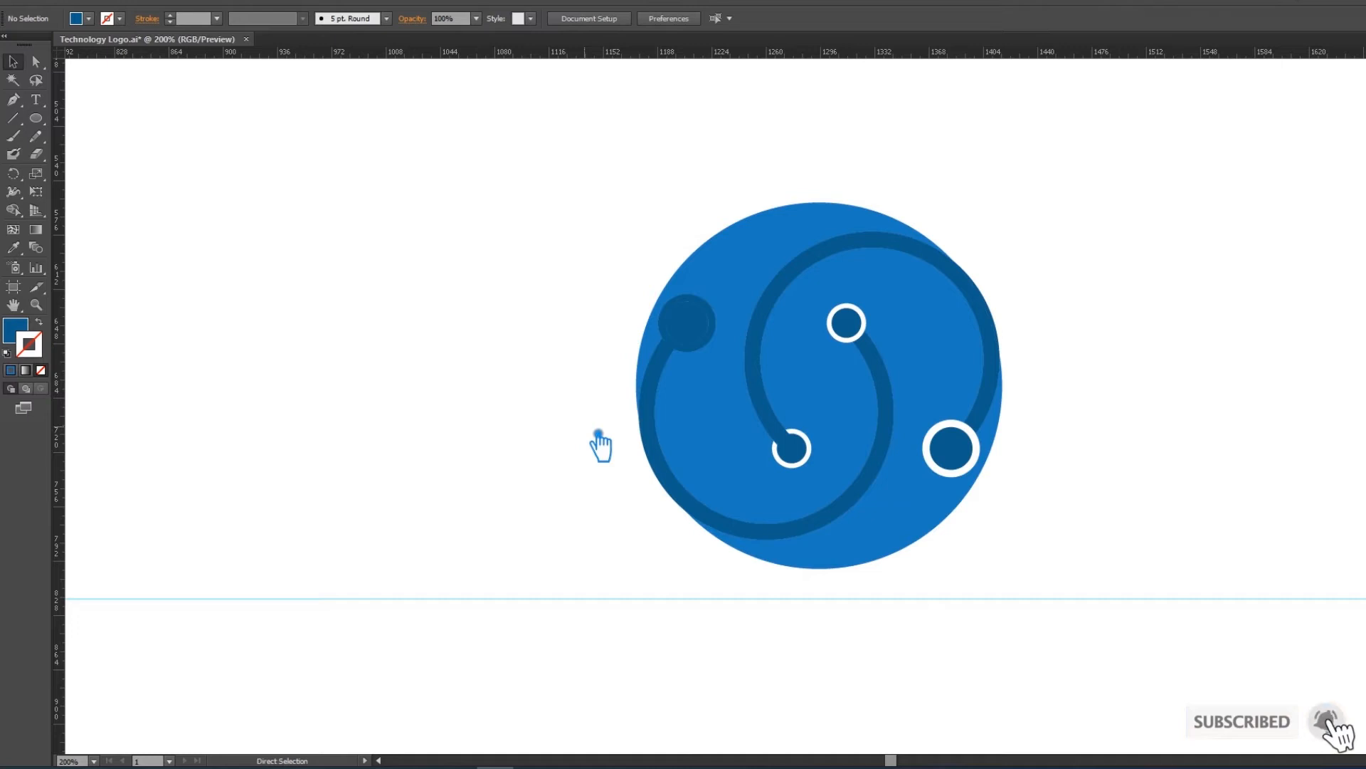
Undo the last deletions of the outline bands around the two lower end circles.
key("ctrl+z")
key("ctrl+z")
key("ctrl+z")
key("v")
left_click(1171, 396)
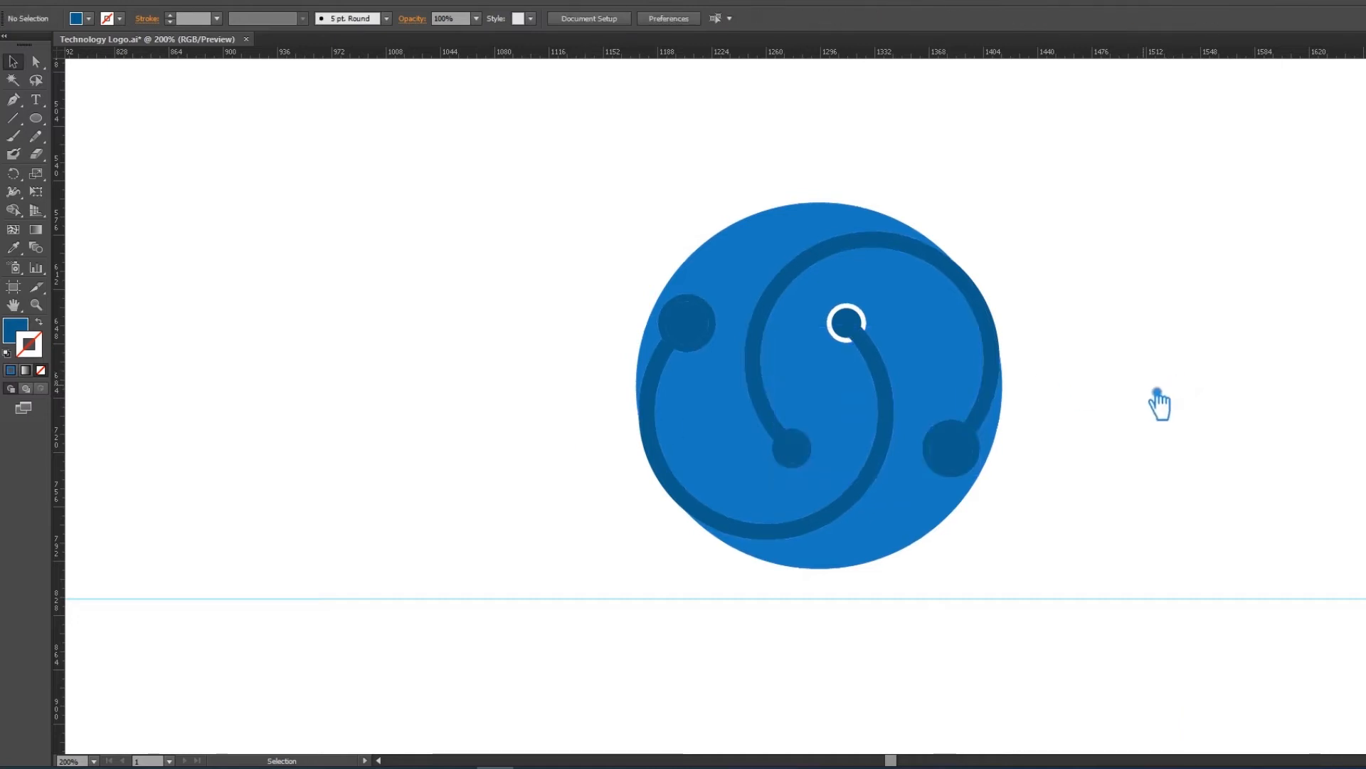
Delete the outline bands around the remaining three end circles, keeping their inner discs.
key("ctrl+equal")
left_click(1113, 432)
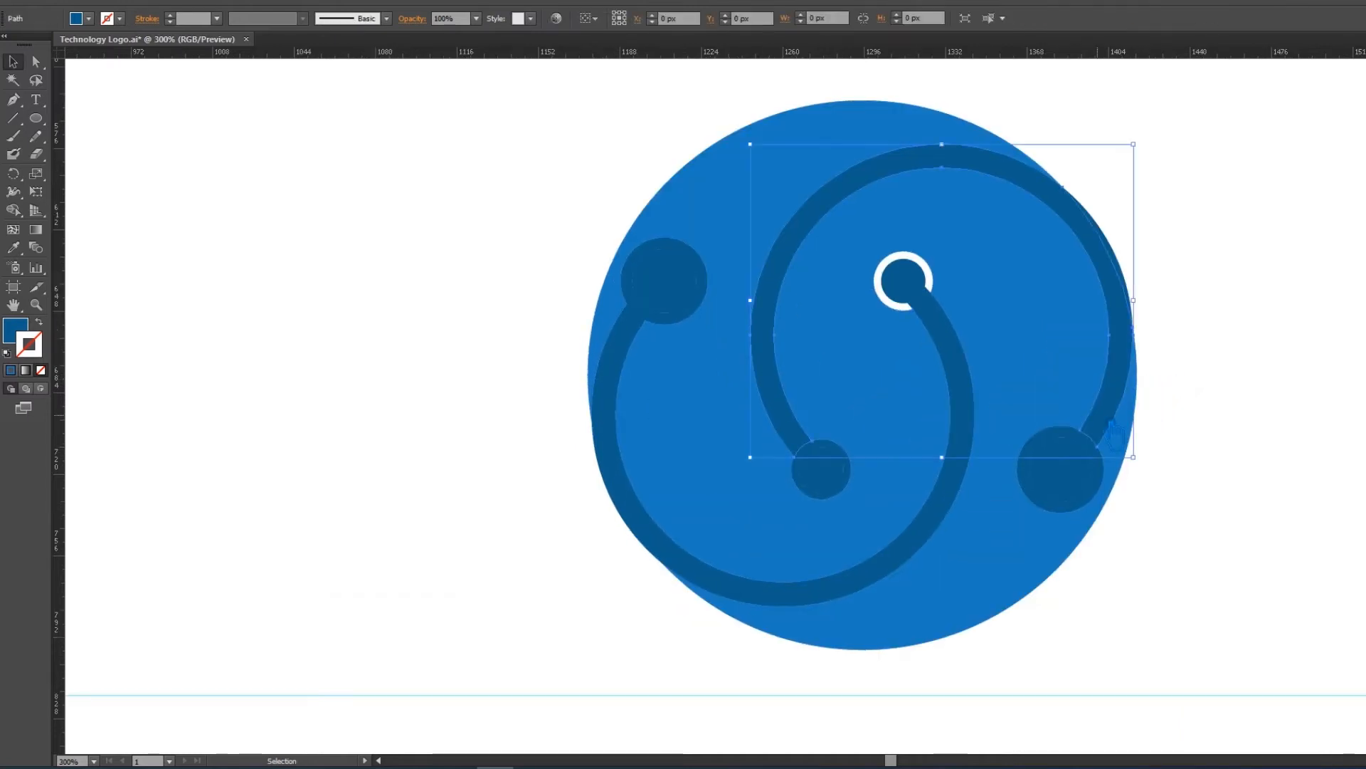
left_click(1099, 464)
left_click(1246, 475)
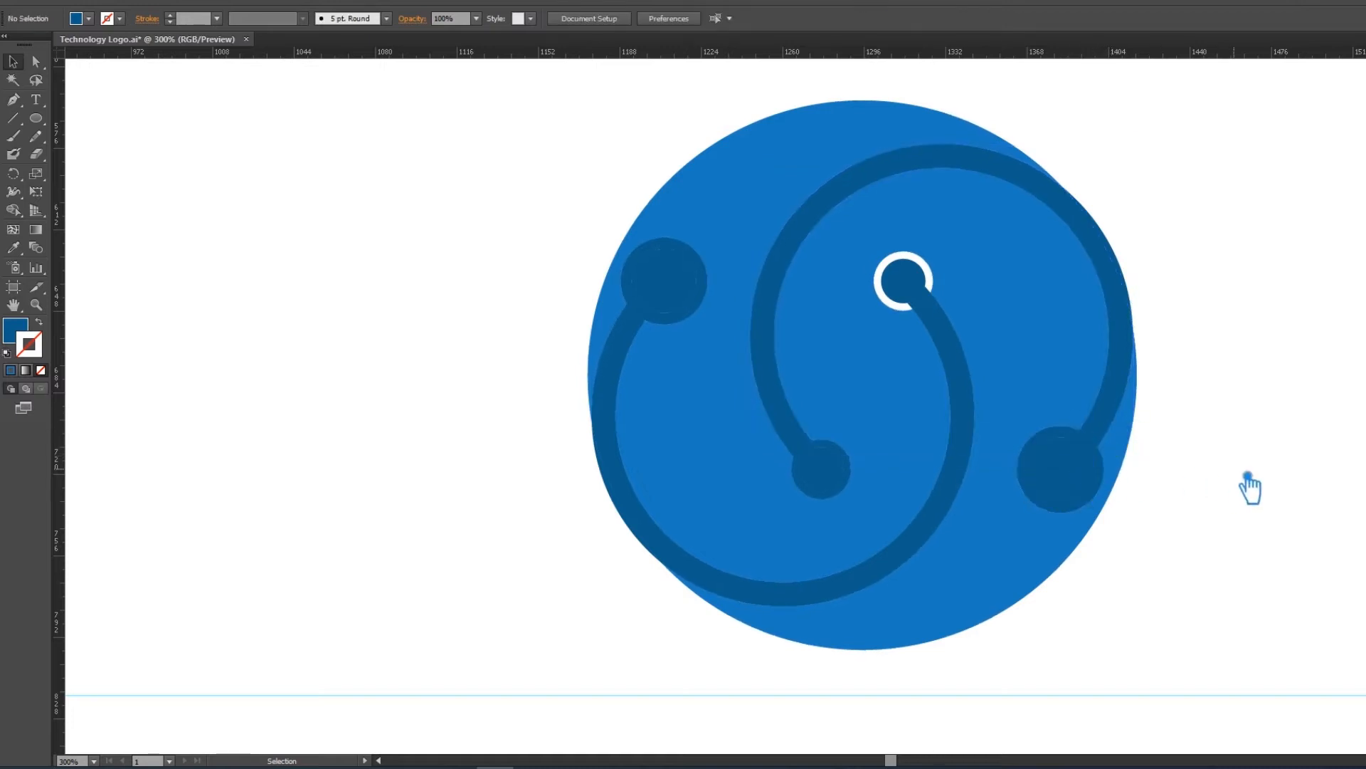
left_click(1119, 491)
key("Delete")
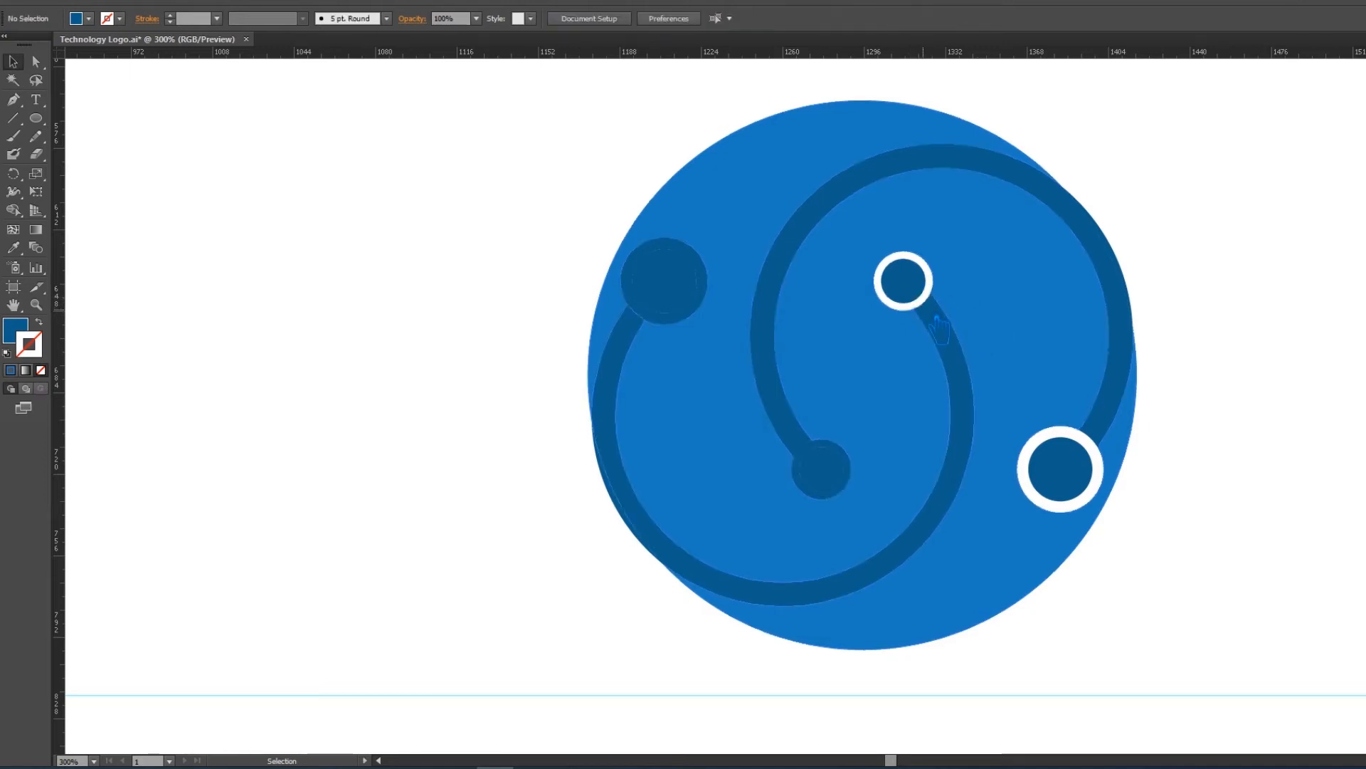
left_click(839, 448)
key("Delete")
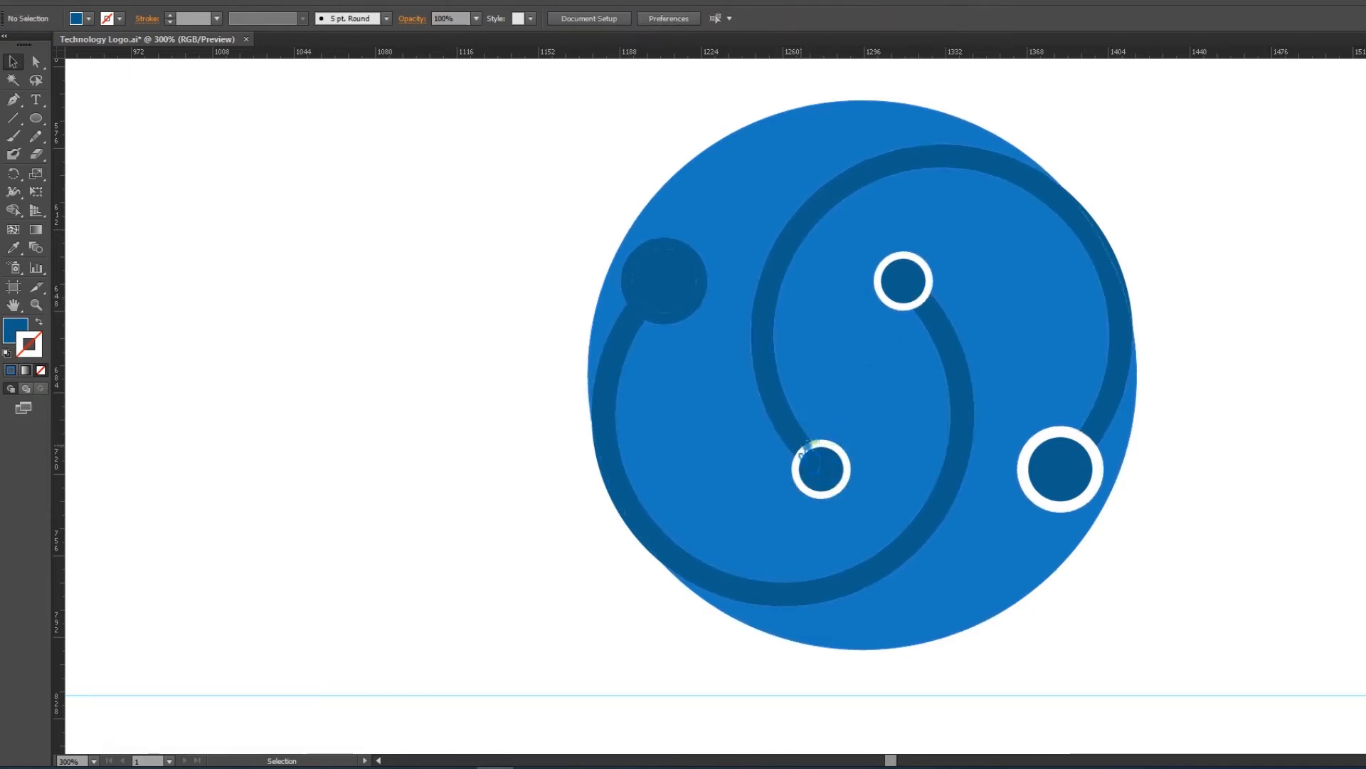
left_click(664, 317)
key("Delete")
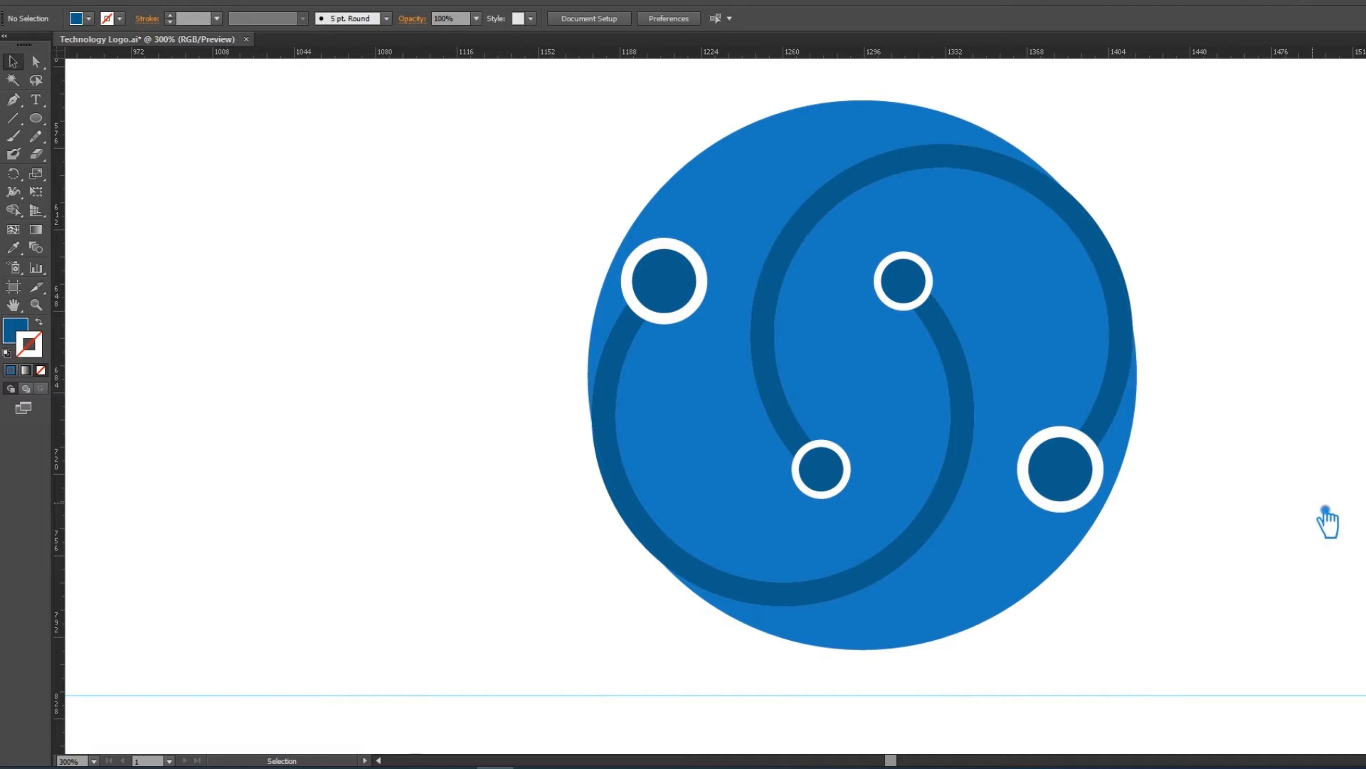
Delete both curved ring bands and the thin slivers left outside the background circle's edge.
left_click(640, 544)
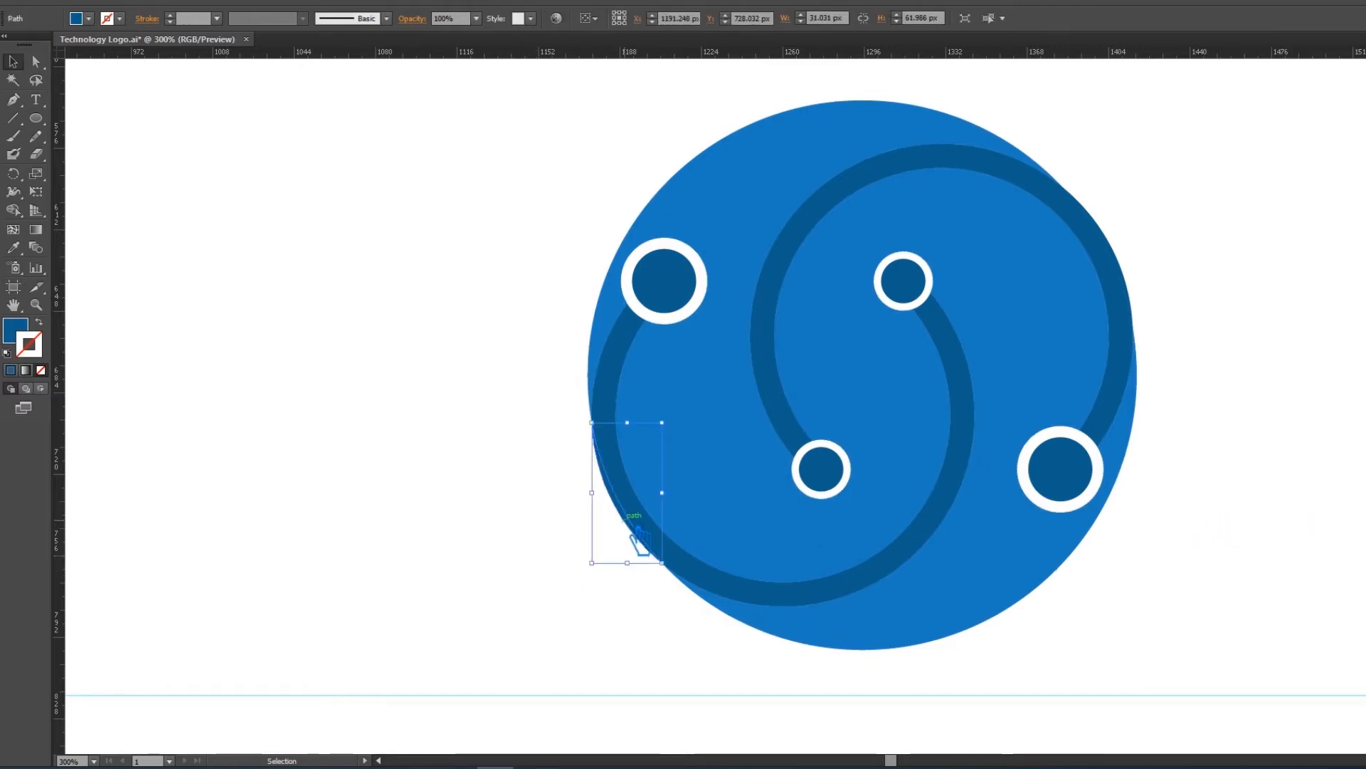
key("Delete")
left_click(637, 514)
key("Delete")
left_click(792, 421)
key("Delete")
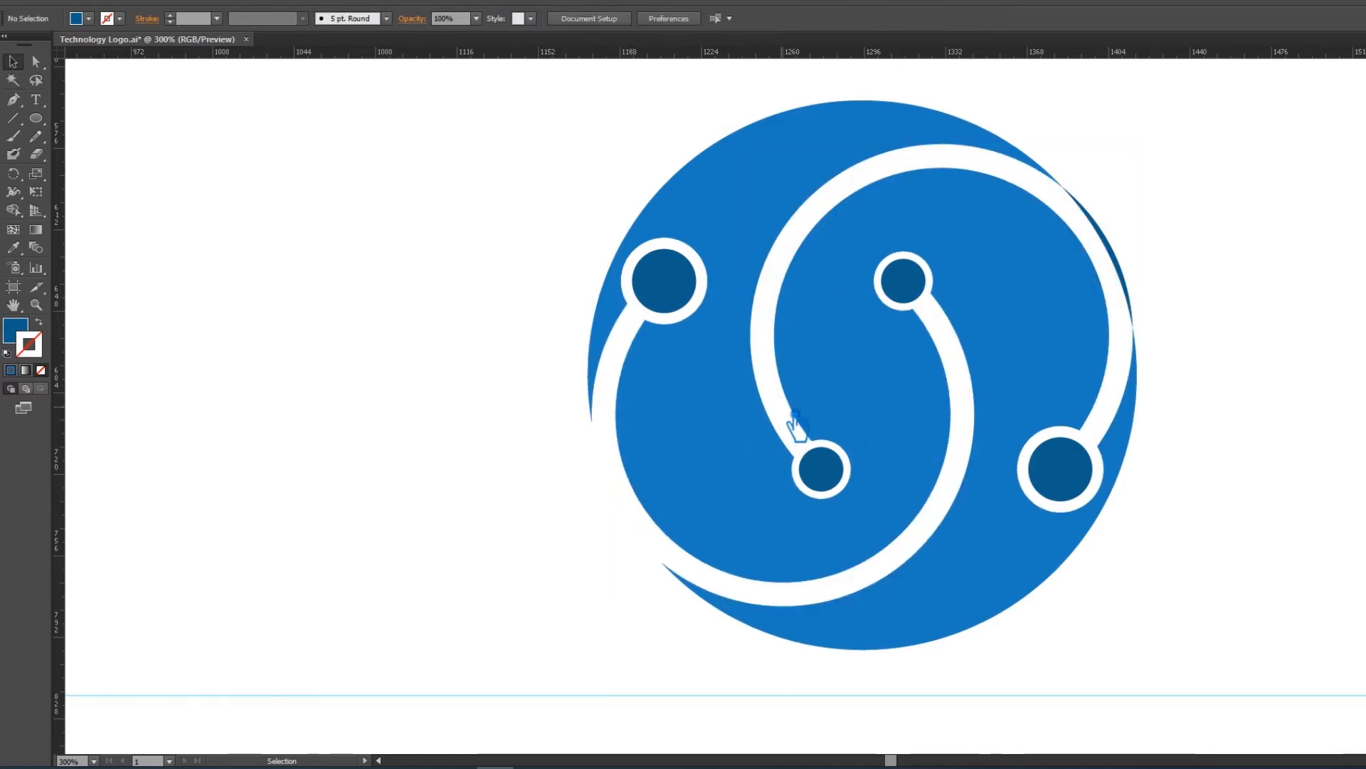
left_click(1130, 284)
key("Delete")
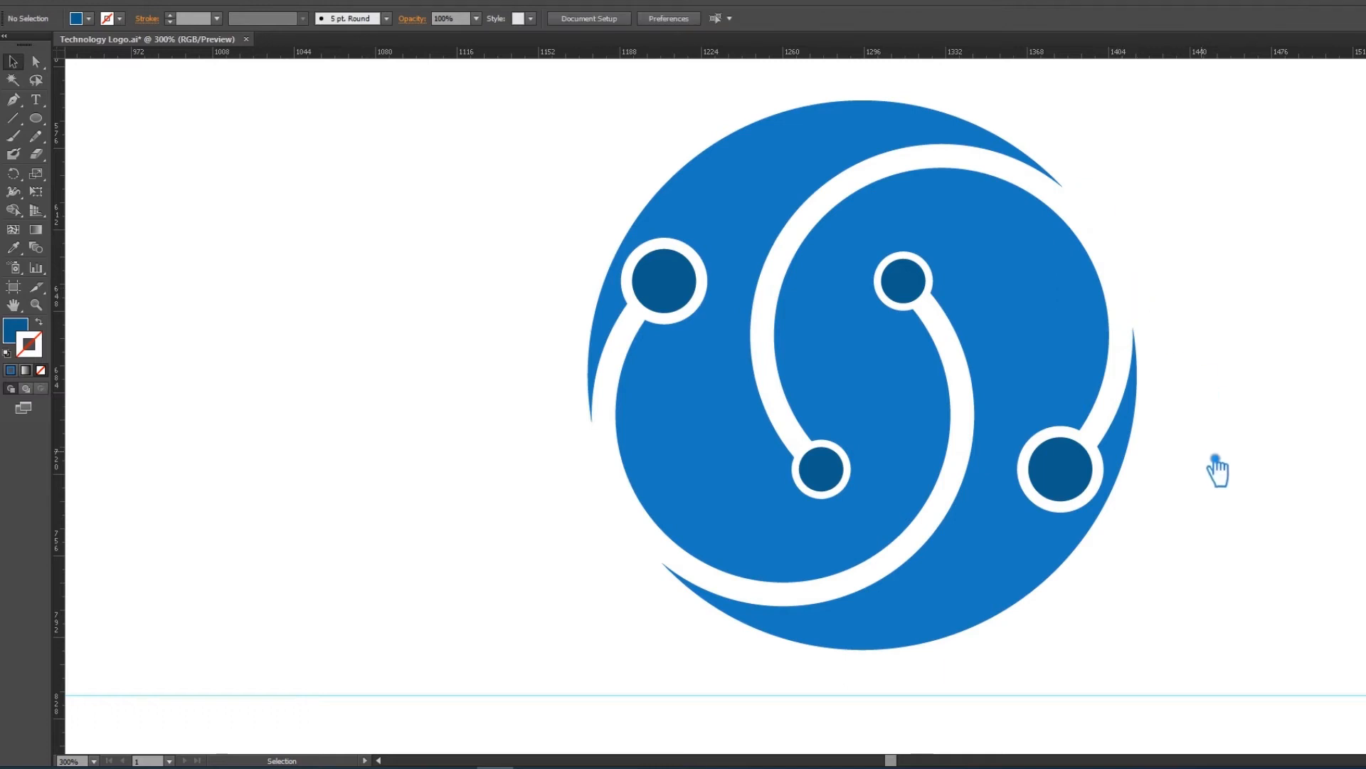
Select all remaining logo pieces and unite them into one shape with Pathfinder Unite.
key("ctrl+minus")
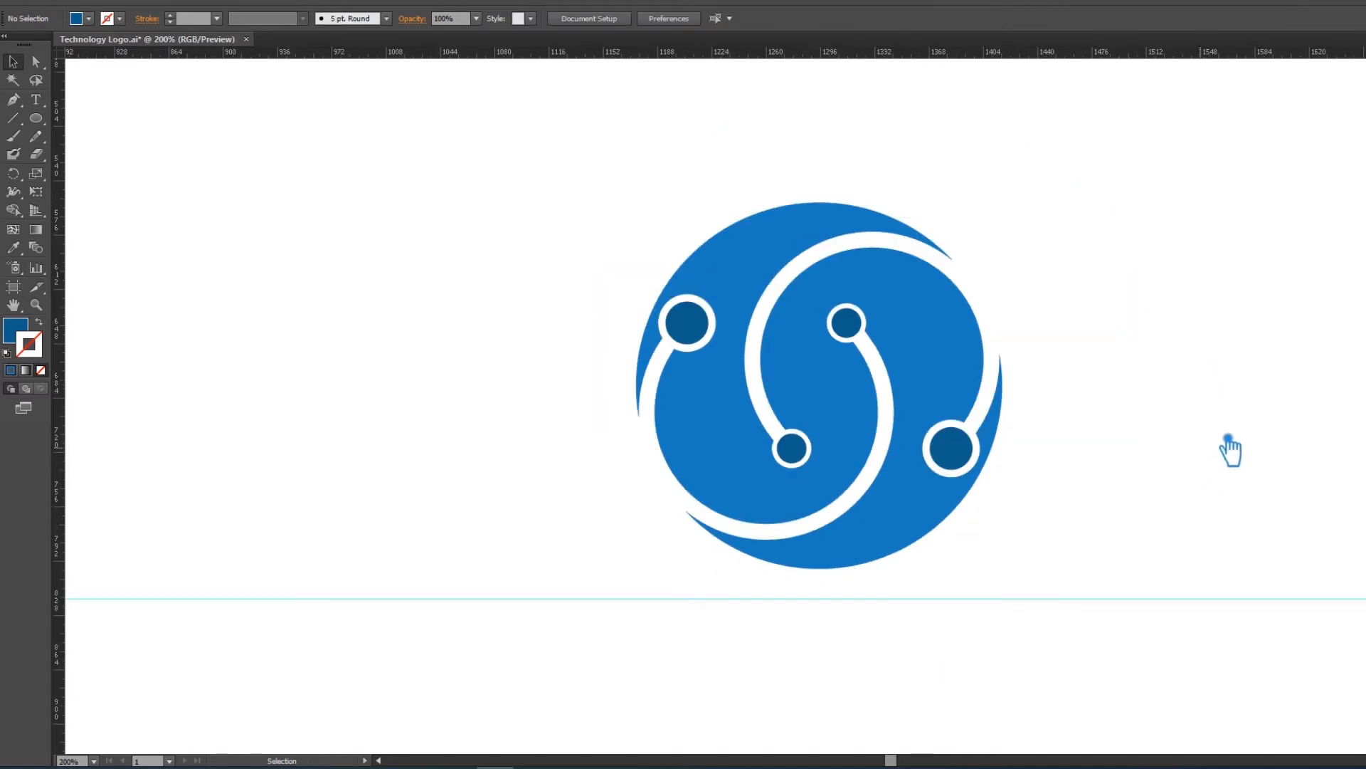
left_click_drag(1040, 597, 561, 171)
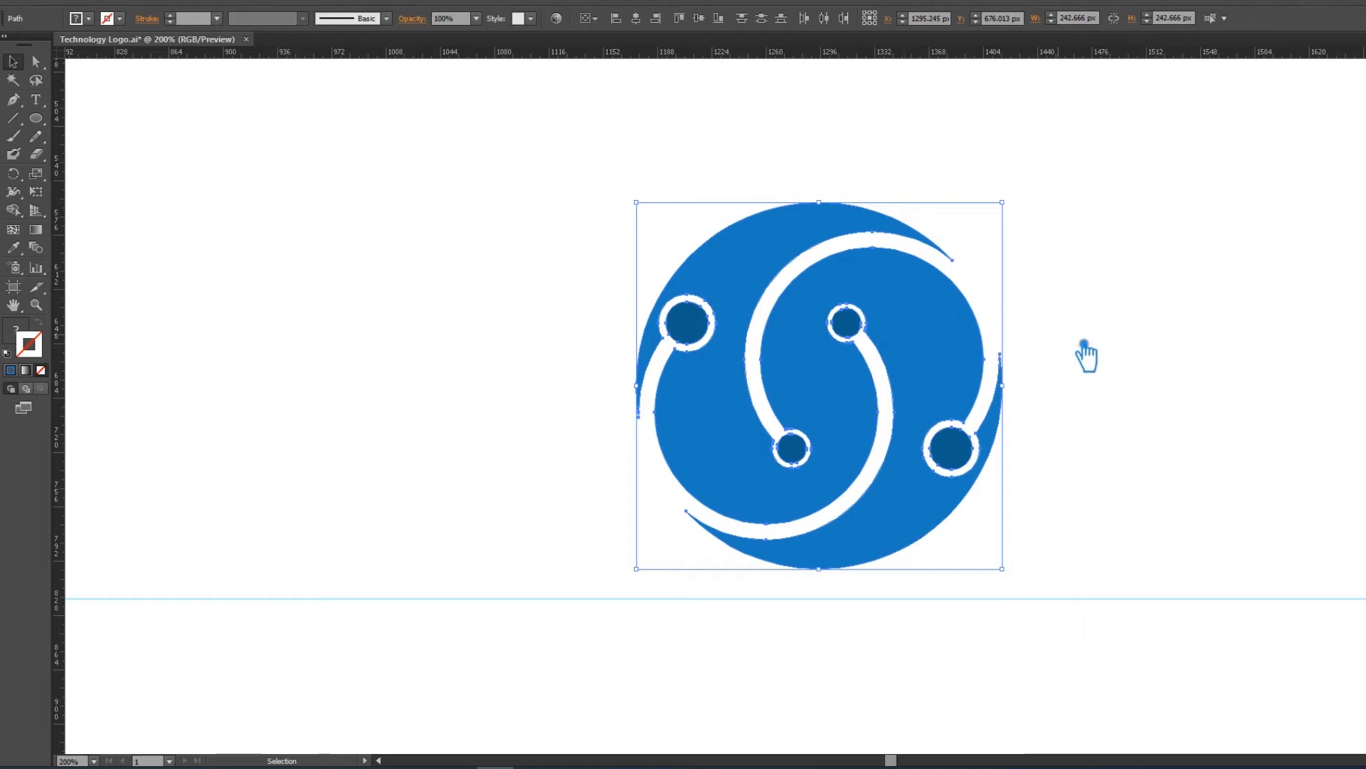
left_click(1365, 399)
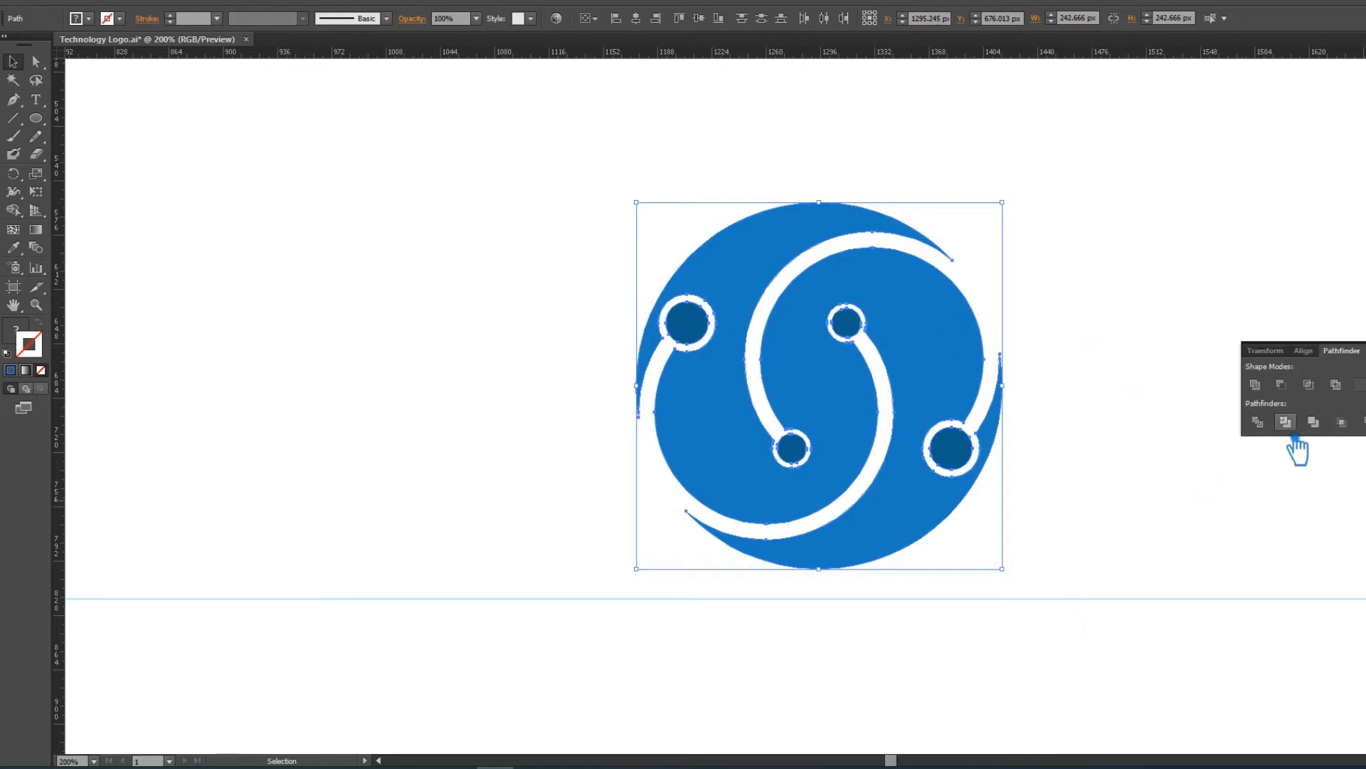
left_click(1258, 385)
left_click(1175, 360)
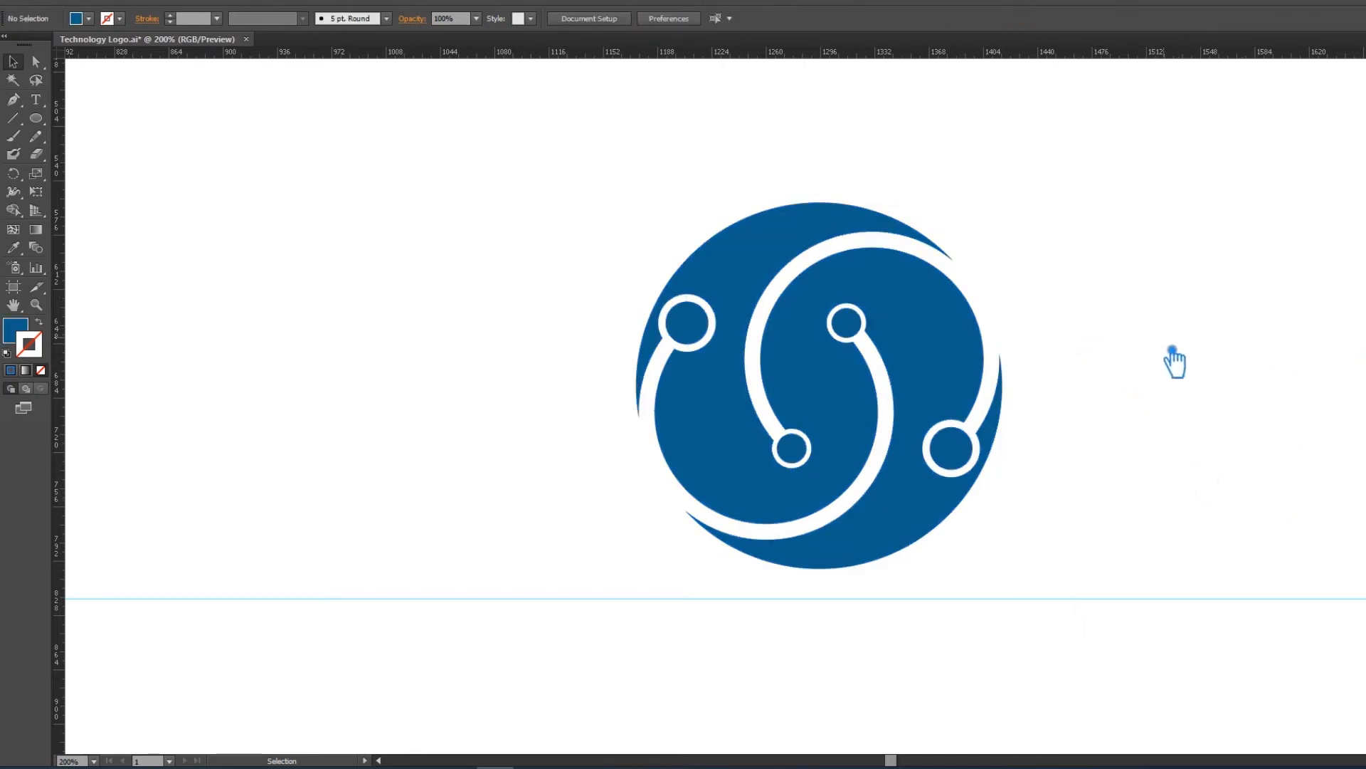
Move the united logo up and slightly to the left, farther above the horizontal guide.
key("ctrl+minus")
key("v")
left_click_drag(881, 400, 829, 270)
left_click(1011, 317)
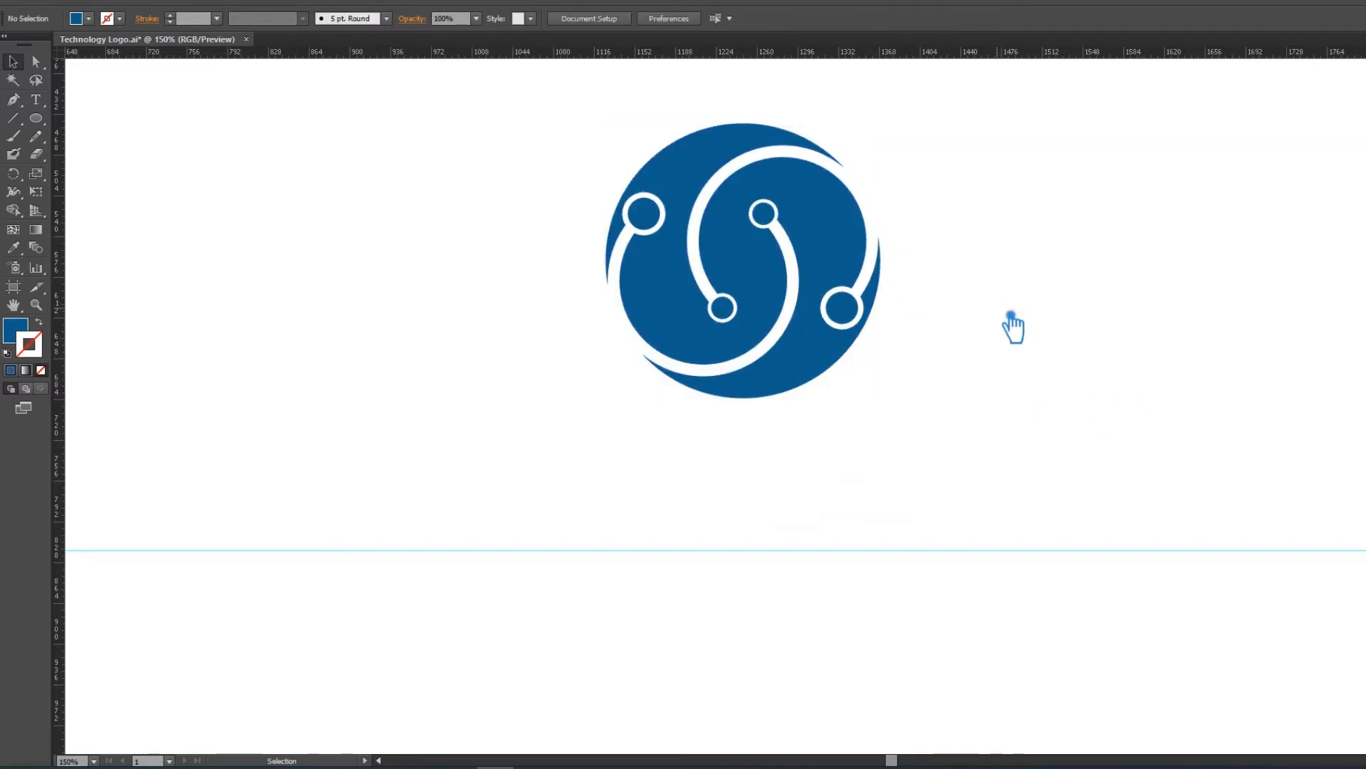
left_click_drag(869, 275, 874, 333)
left_click(1012, 299)
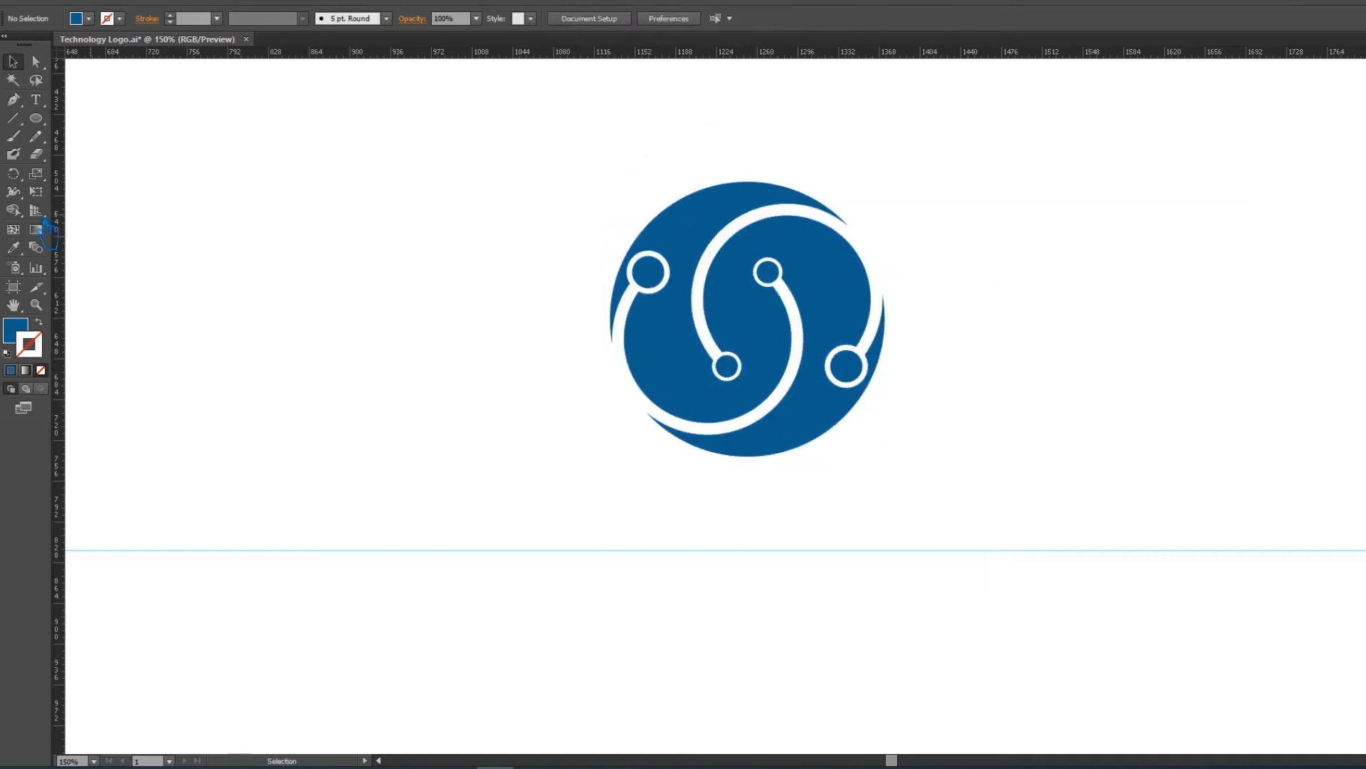
Draw a circle about 276 px in diameter from the logo's center so that it extends past the logo's edge.
left_click_drag(36, 118, 118, 152)
mouse_move(747, 315)
left_mouse_down()
mouse_move(823, 348)
mouse_move(917, 427)
left_mouse_up()
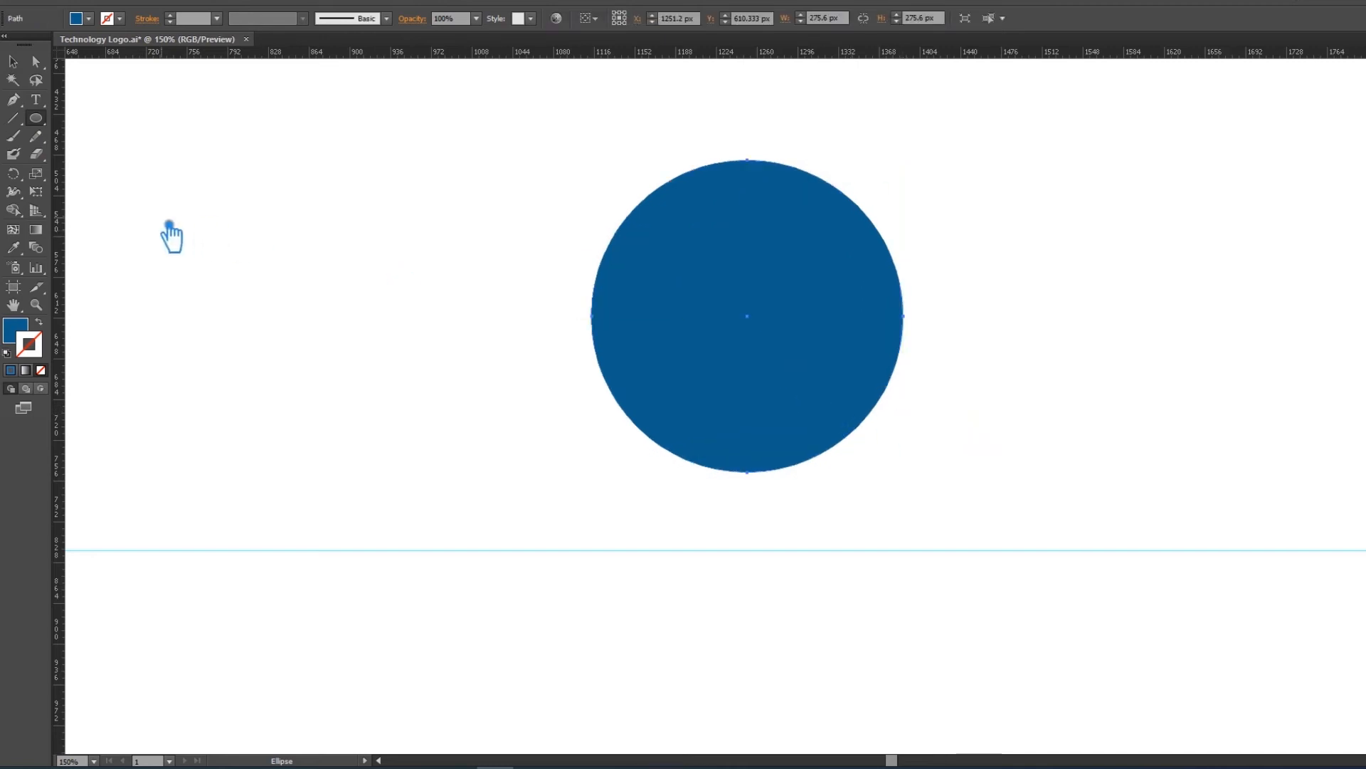
Swap the new circle's blue fill to its stroke and set the stroke weight to 5 pt.
key("shift+x")
left_click(170, 15)
left_click(171, 15)
left_click(170, 15)
left_click(170, 15)
Select the inner logo and the outer circle and align their horizontal centers.
key("v")
left_click(981, 446)
left_click_drag(979, 437, 516, 147)
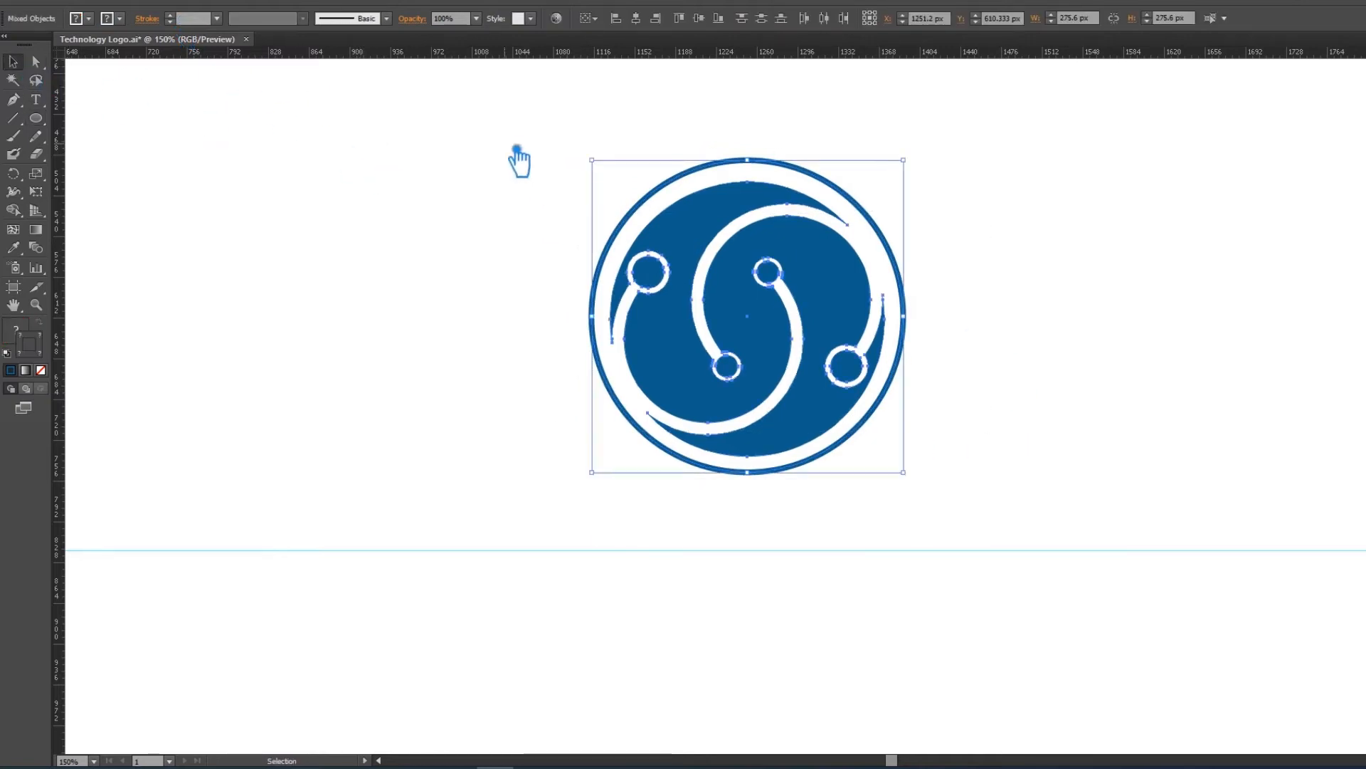
left_click(616, 18)
left_click(636, 18)
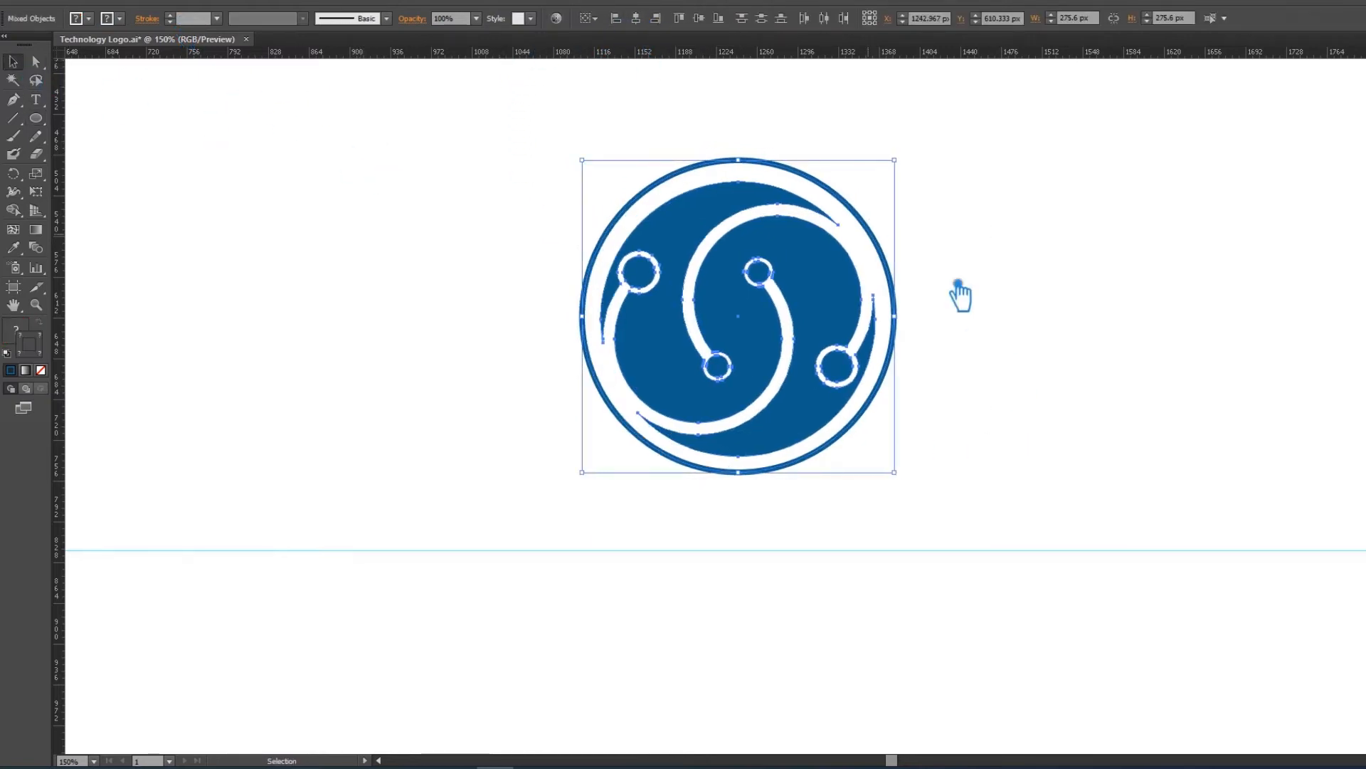
left_click(991, 334)
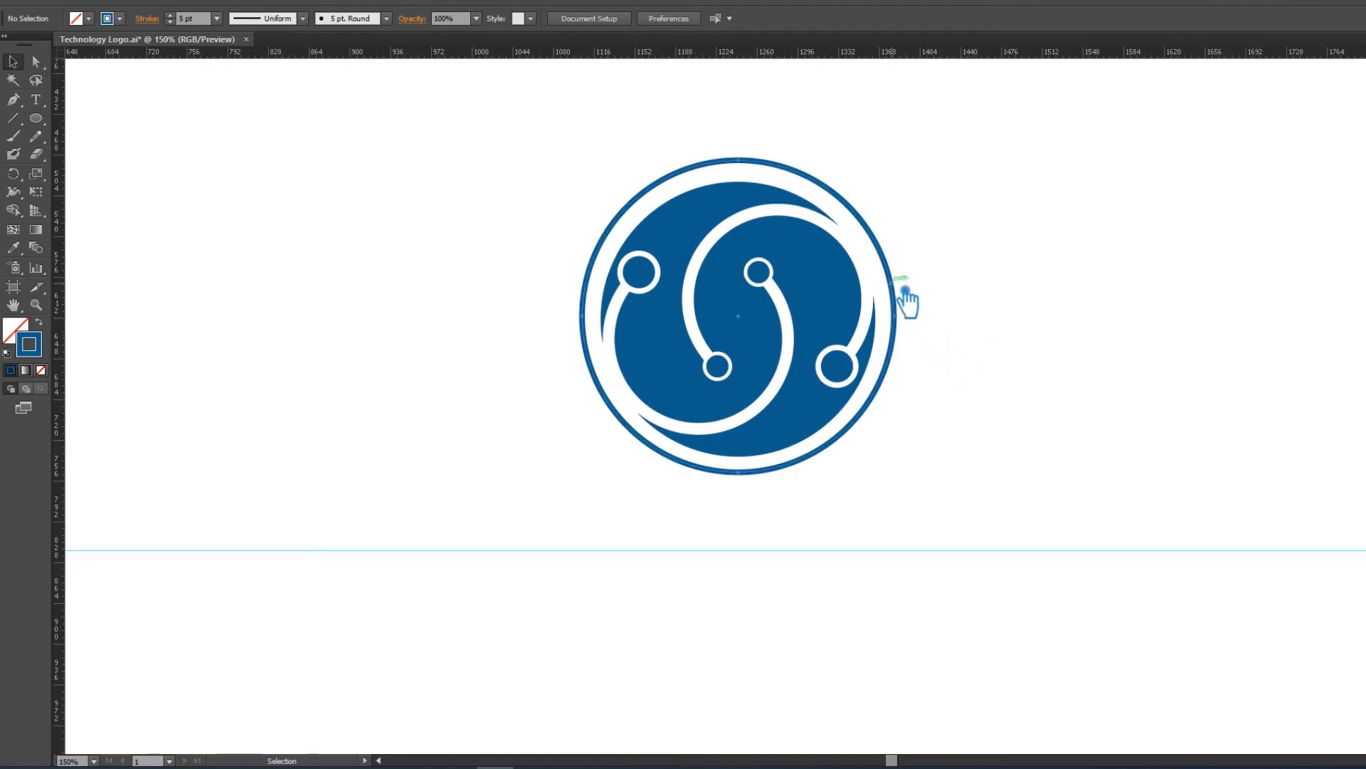
Try the oval-shaped variable width profile on the outer circle's stroke, and undo it.
left_click(885, 279)
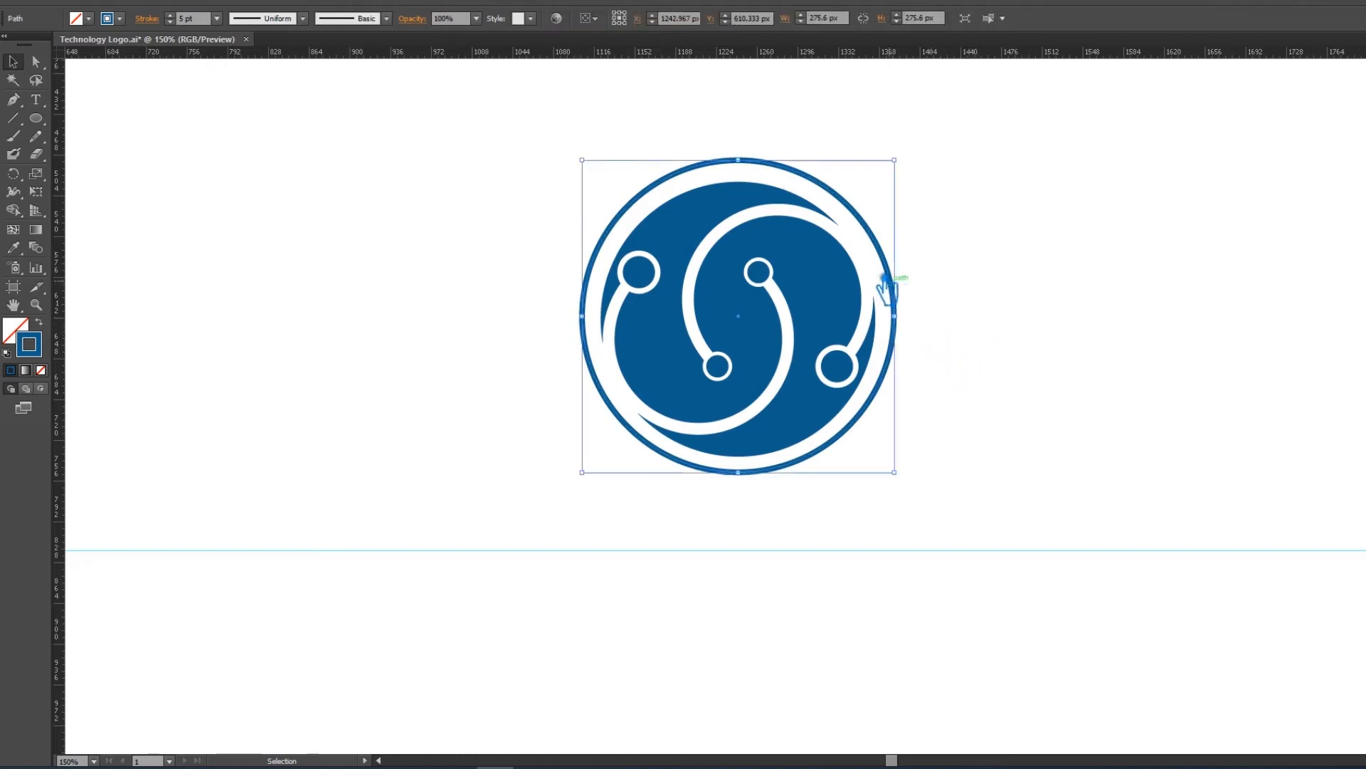
left_click(387, 19)
left_click(303, 19)
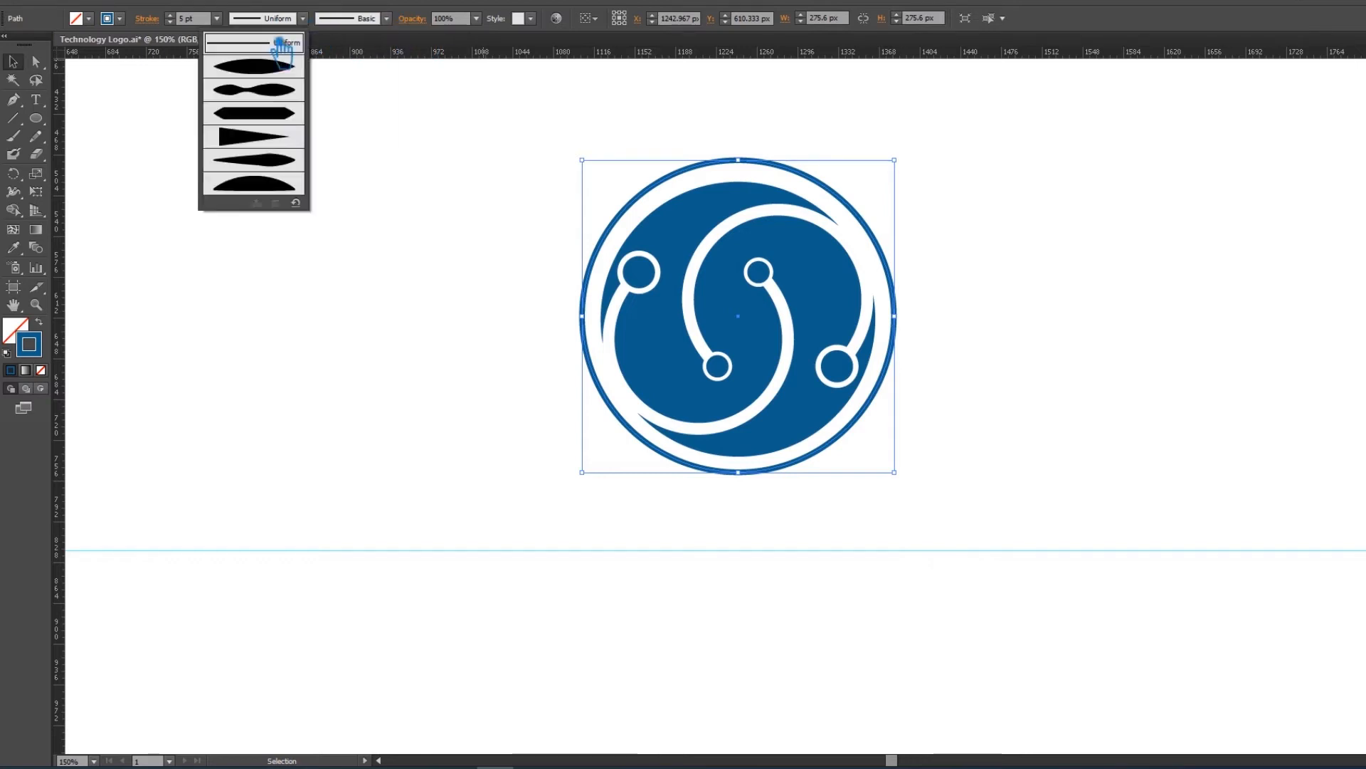
left_click(273, 71)
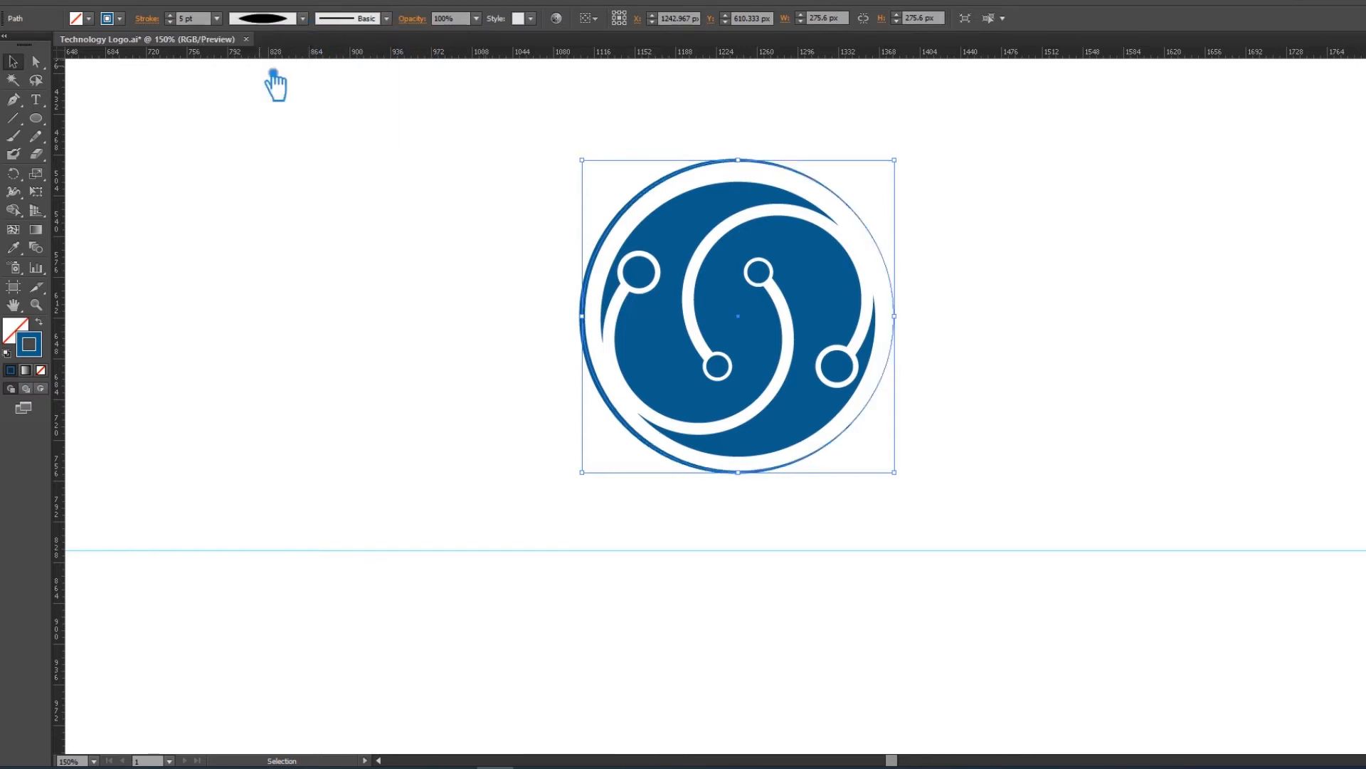
left_click(345, 226)
key("ctrl+z")
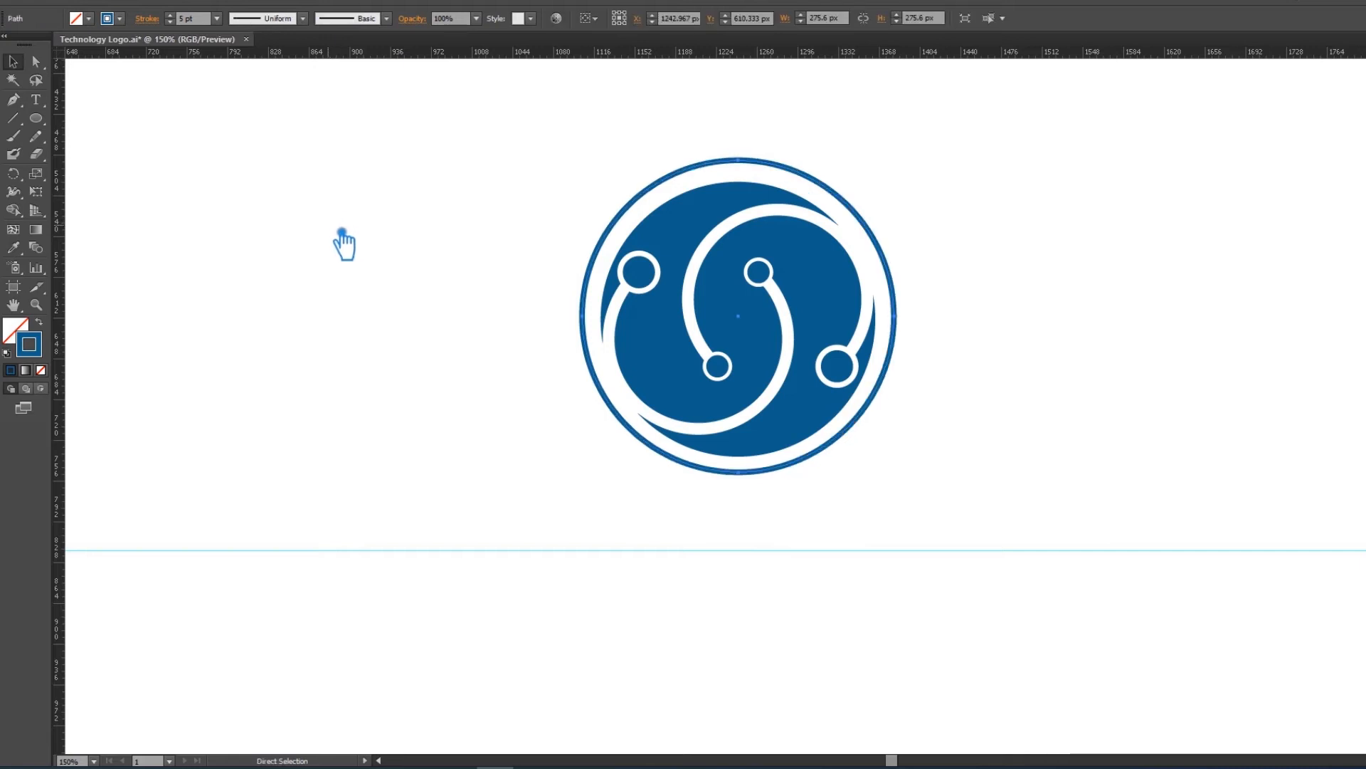
Set the outer circle's stroke weight to 4 pt.
left_click_drag(997, 470, 384, 160)
left_click(518, 171)
left_click(673, 193)
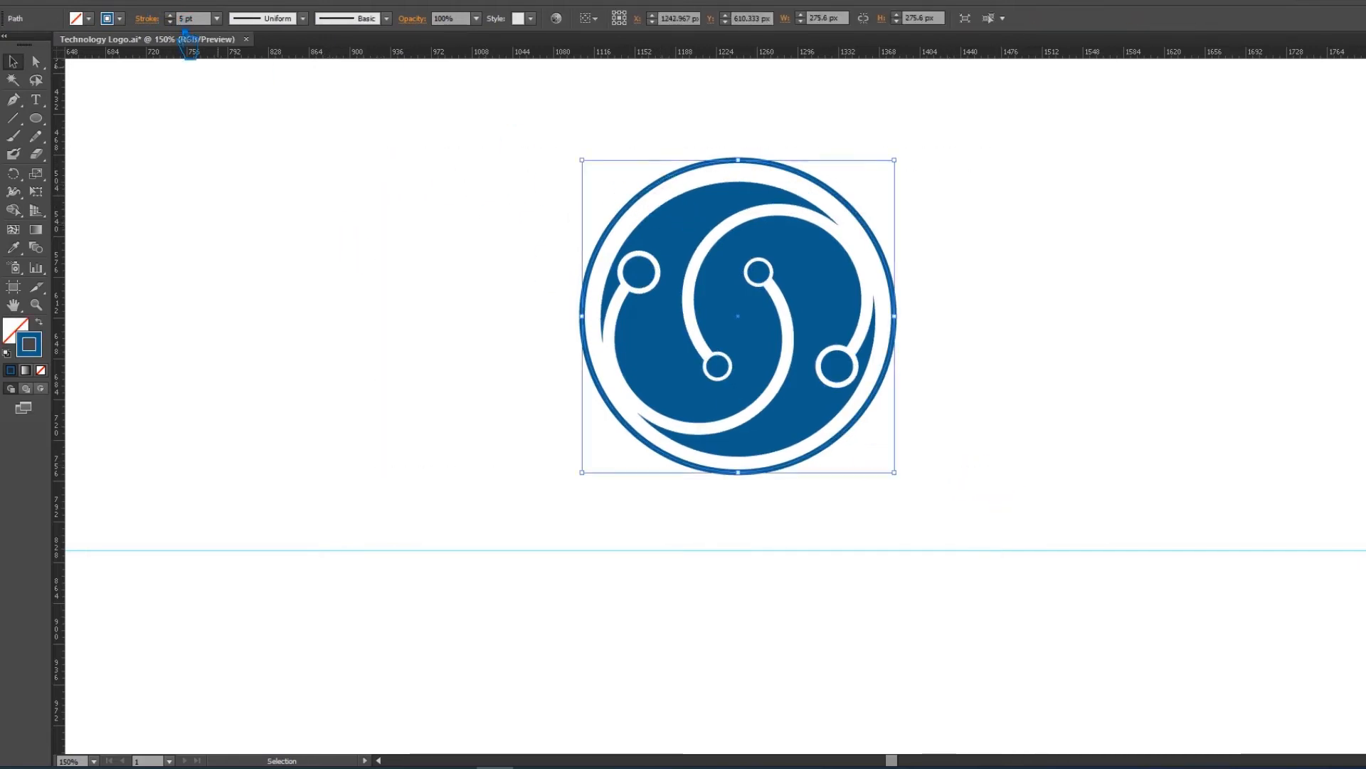
left_click(250, 148)
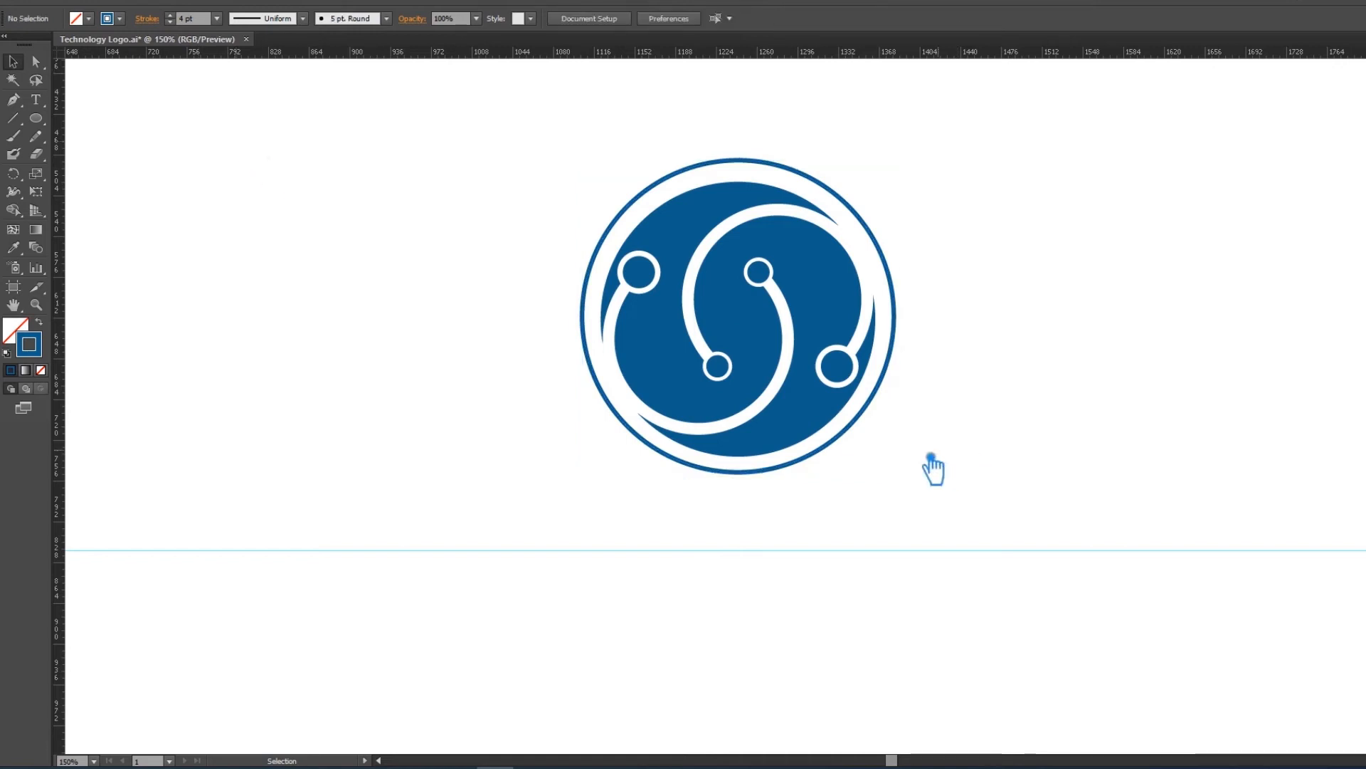
left_click(883, 406)
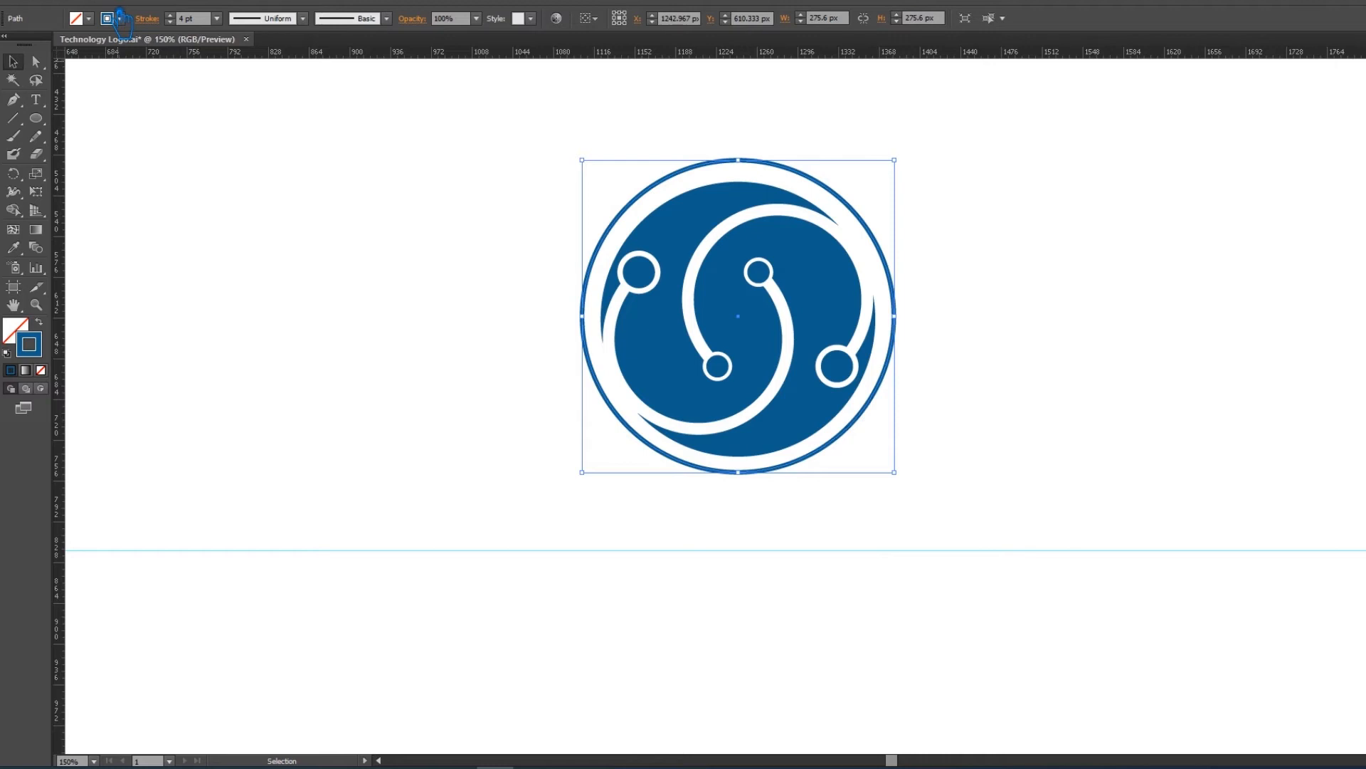
left_click(116, 3)
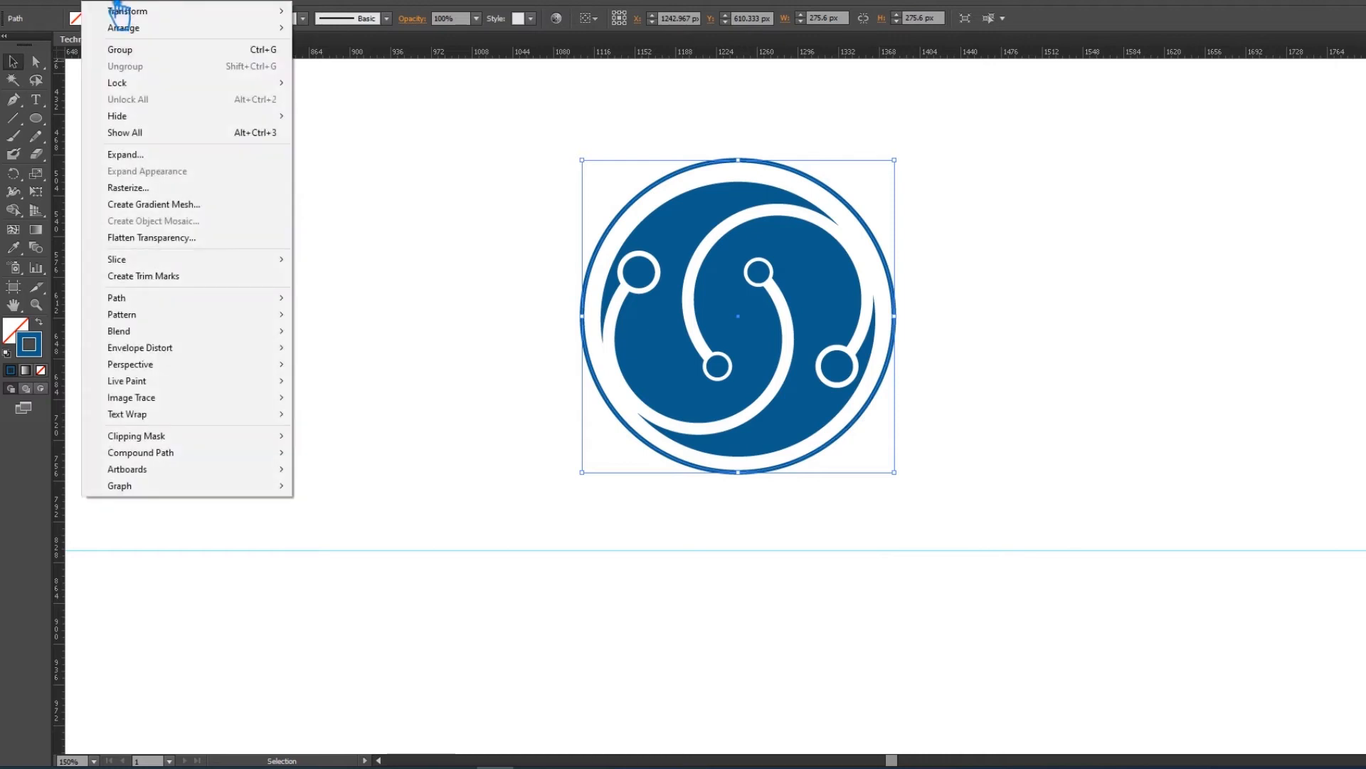
left_click(412, 137)
Duplicate the complete logo so that two copies sit side by side above the guide, and save the document.
mouse_move(941, 471)
left_mouse_down()
mouse_move(552, 247)
mouse_move(464, 150)
left_mouse_up()
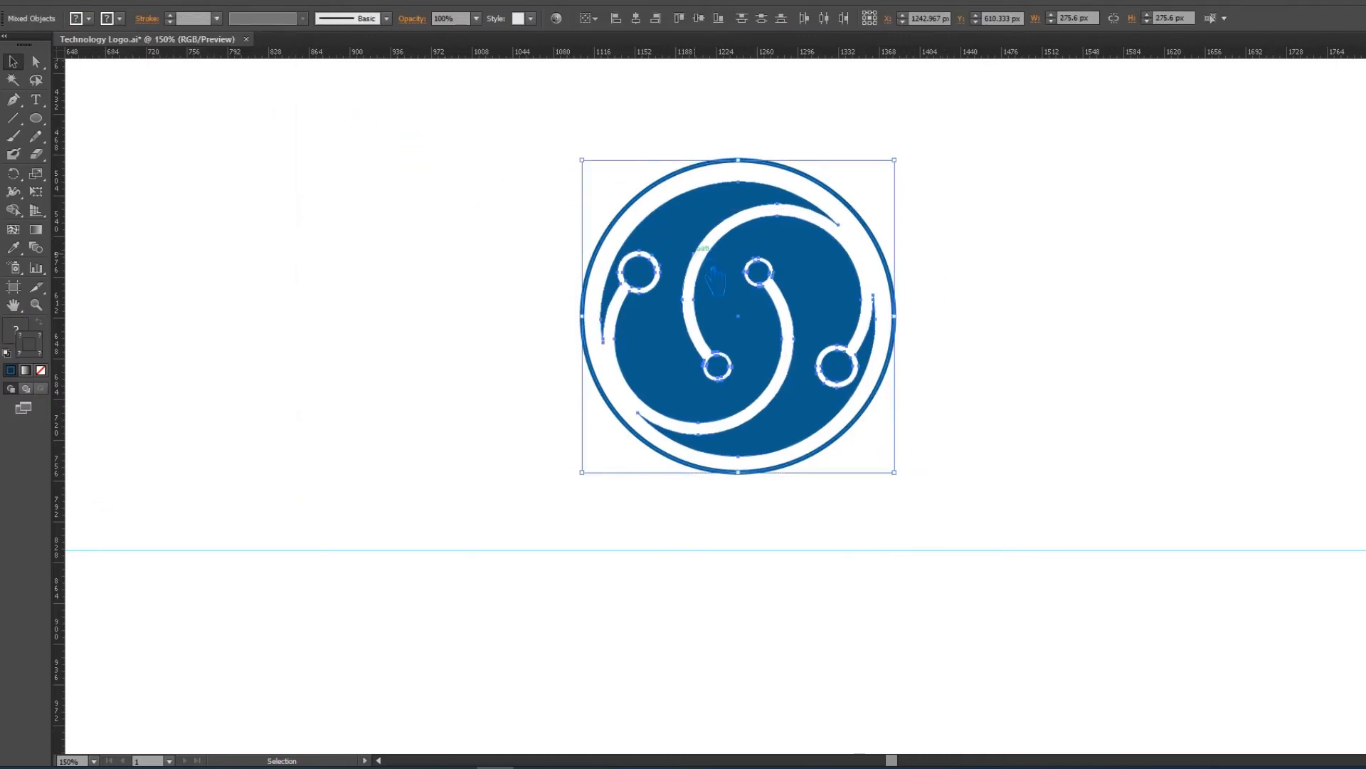
left_click_drag(760, 328, 475, 318)
left_click(945, 363)
left_click_drag(822, 289, 1011, 286)
left_click(1236, 341)
key("ctrl")
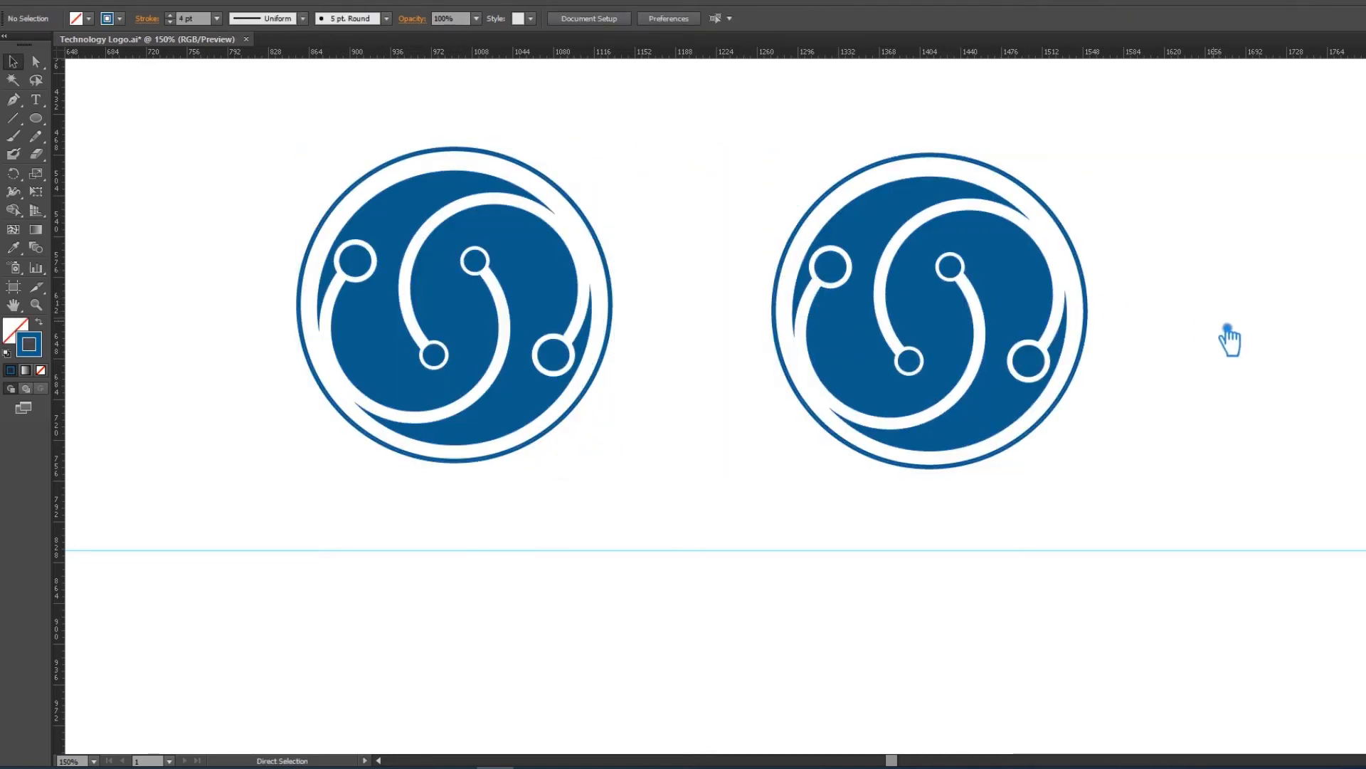
key("ctrl+s")
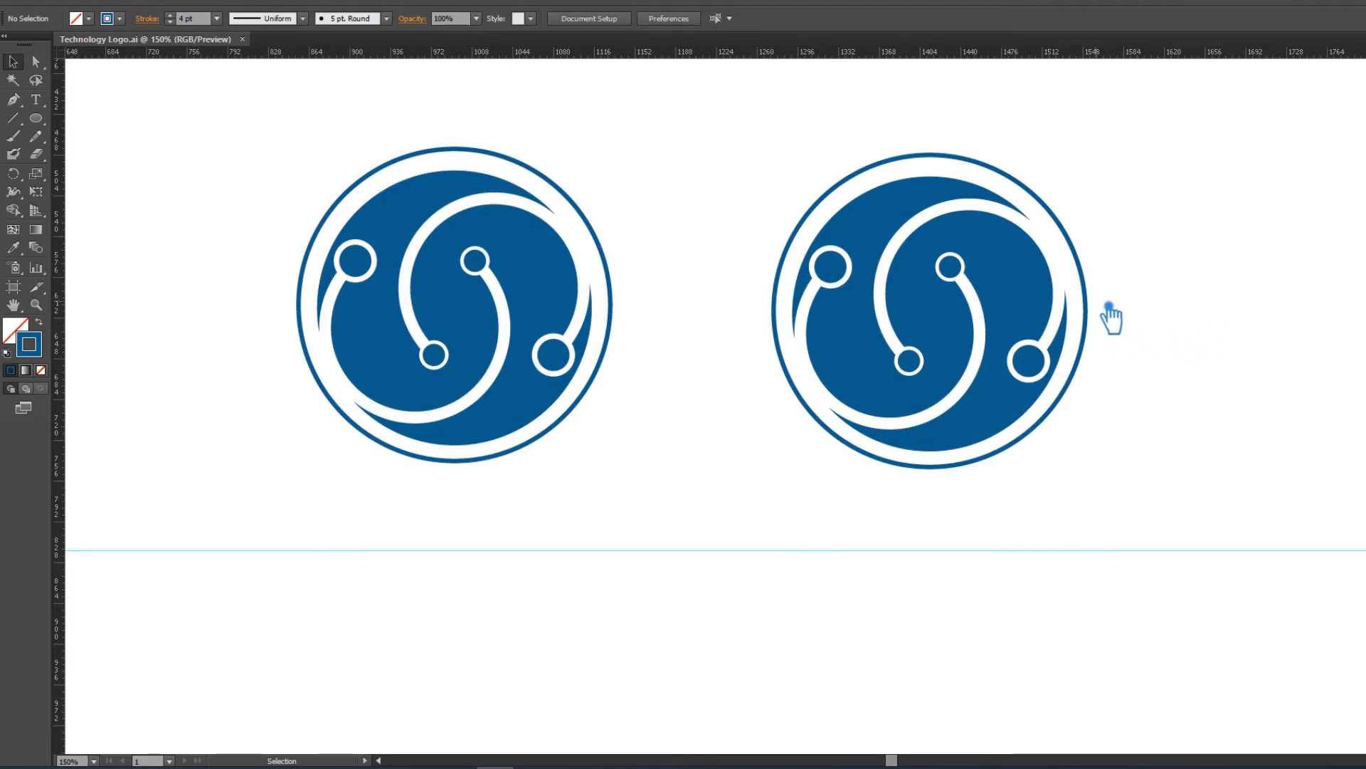
Swap the right logo's outer circle from stroke to blue fill and align its vertical center with the inner logo.
left_click(1084, 285)
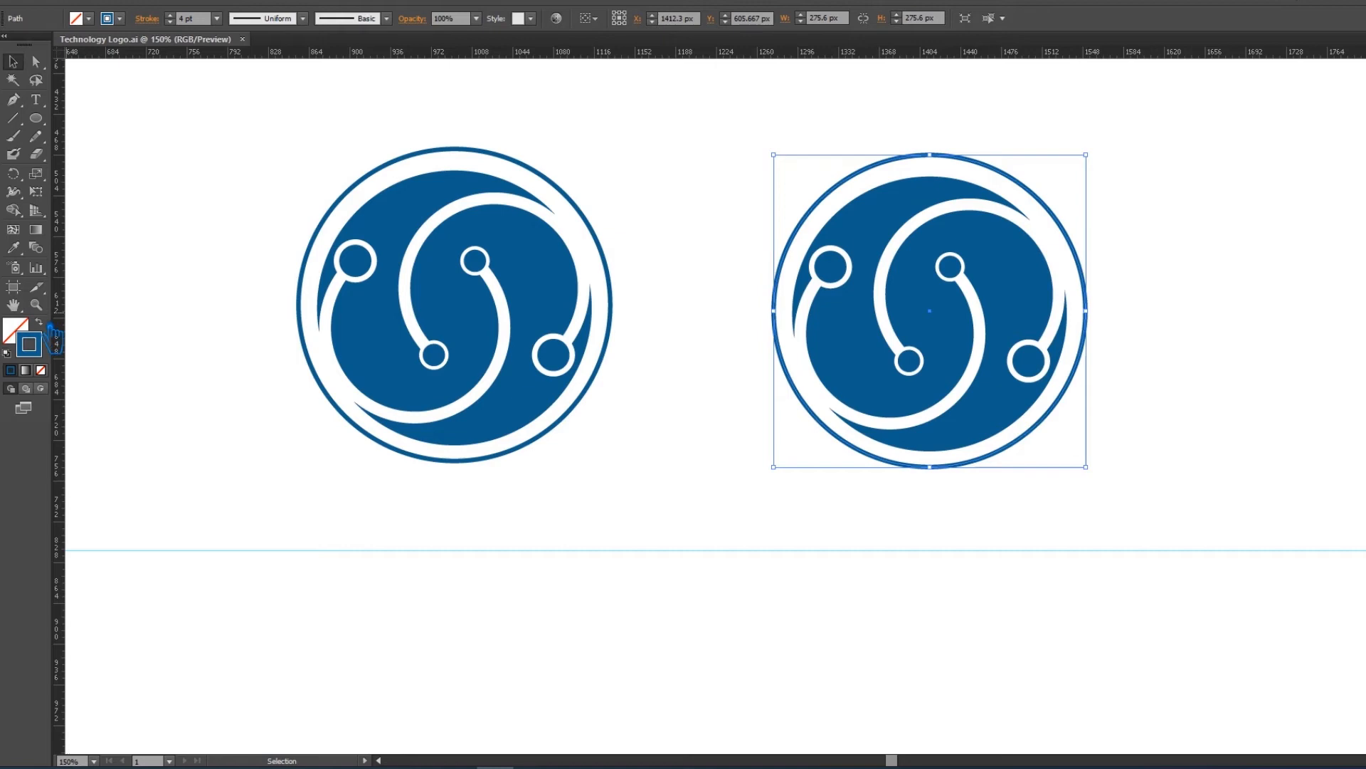
left_click(39, 322)
left_click_drag(1218, 504, 727, 175)
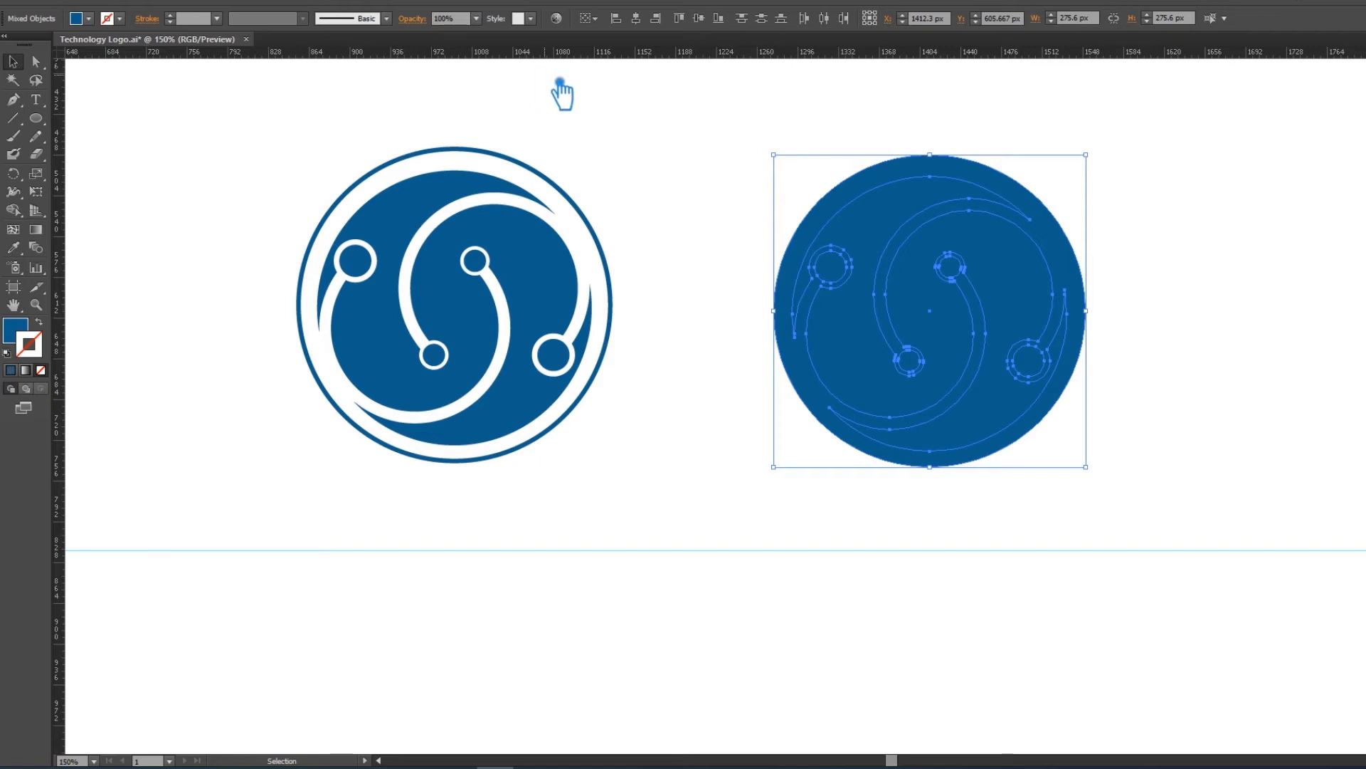
key("Down")
Try to cut the inner logo out of the right filled circle with a Pathfinder shape mode.
left_click(1365, 390)
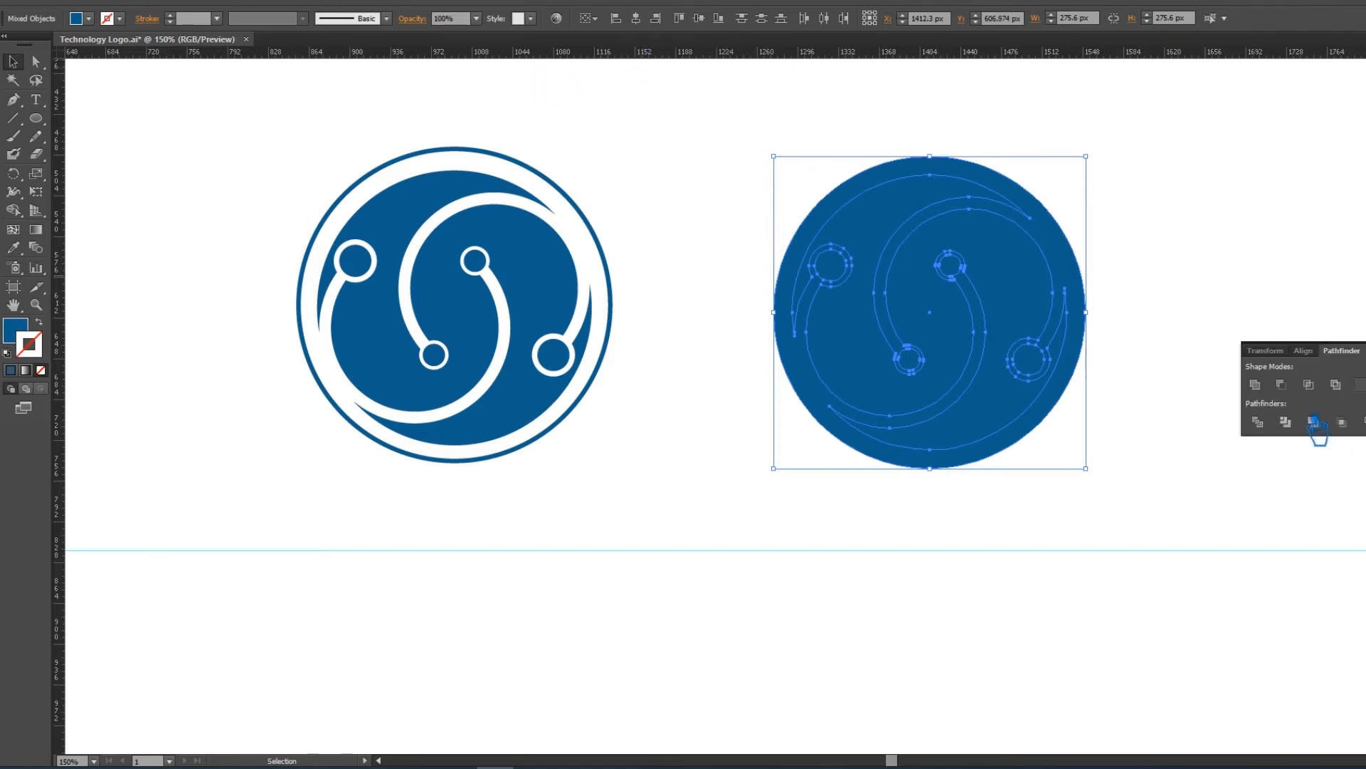
left_click(1296, 390)
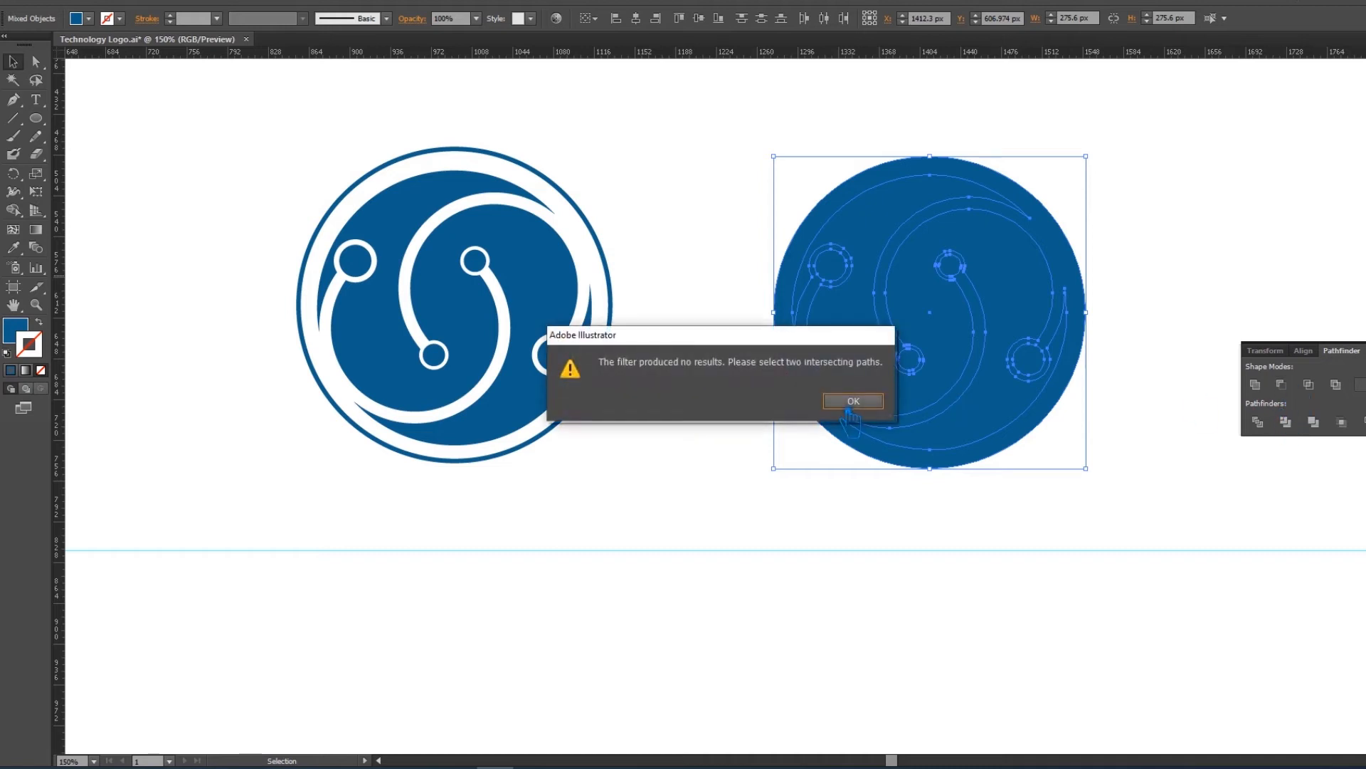
left_click(851, 403)
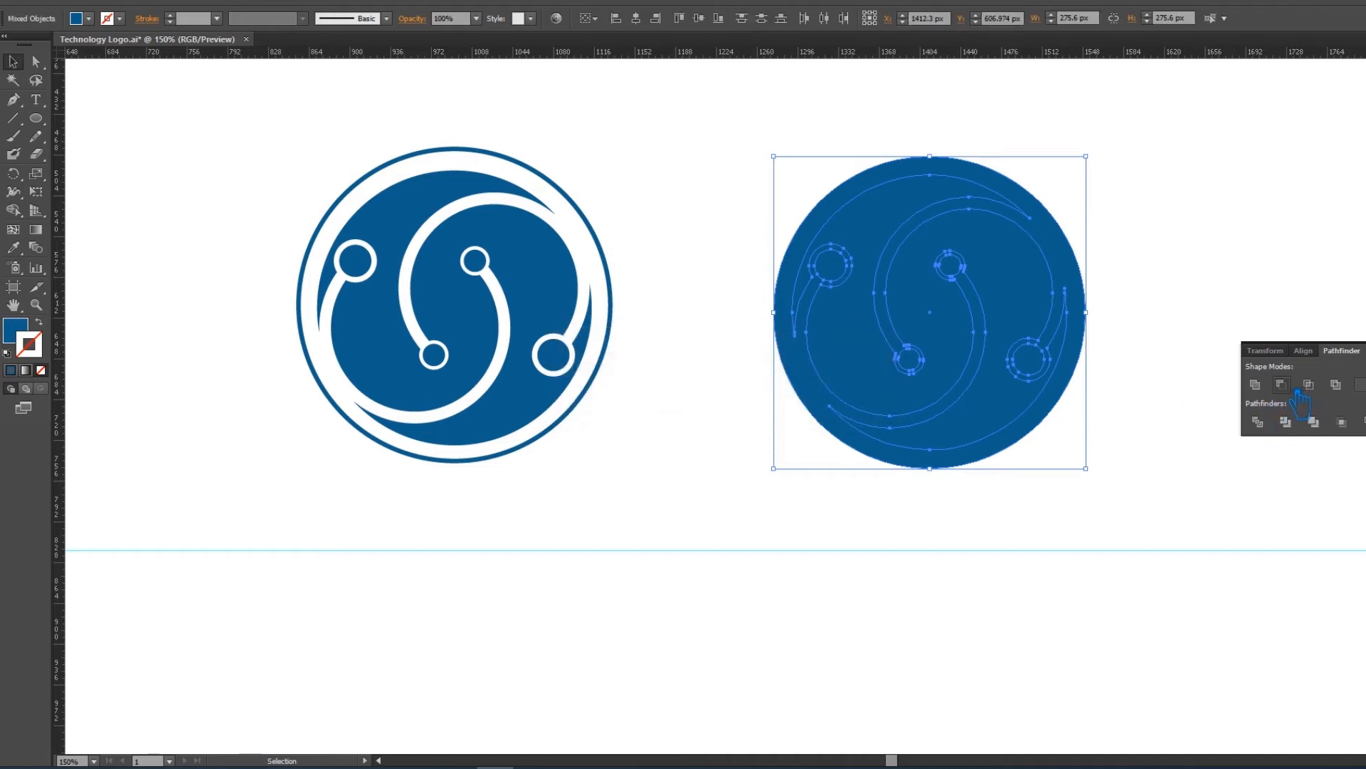
left_click(1297, 392)
left_click(874, 410)
Divide the right logo's overlapping shapes with Pathfinder Divide and ungroup the resulting pieces.
left_click(1265, 455)
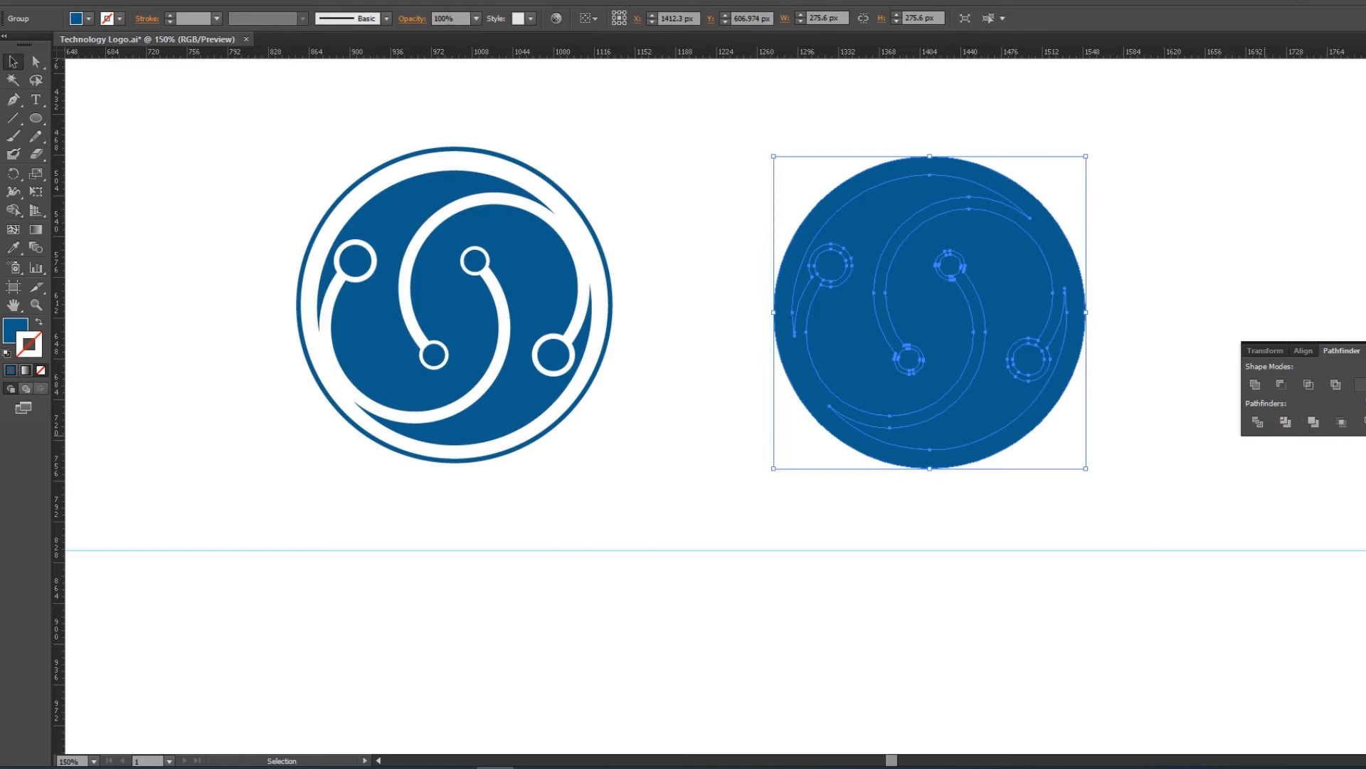
right_click(989, 281)
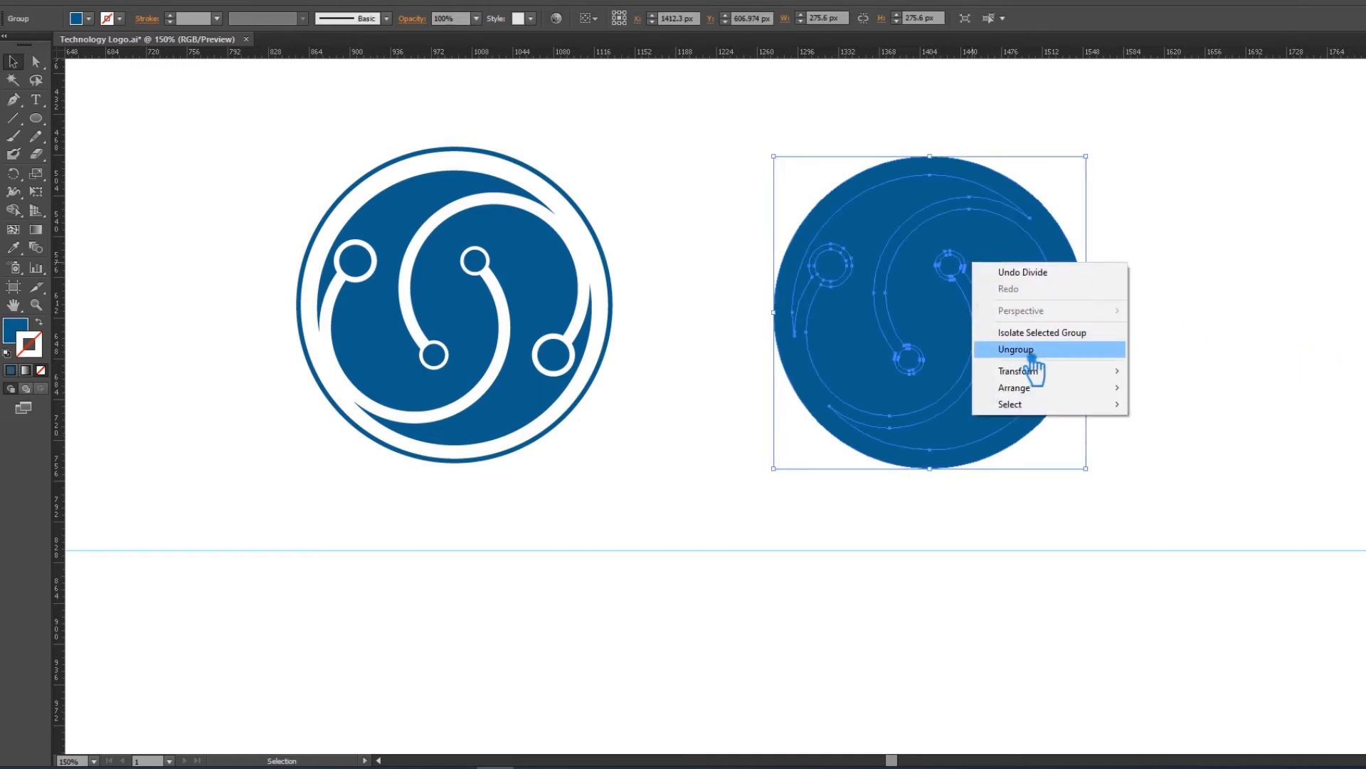
left_click(1025, 347)
Delete the large inner logo piece from the right circle, leaving the outer ring and curved lines.
left_click(1014, 272)
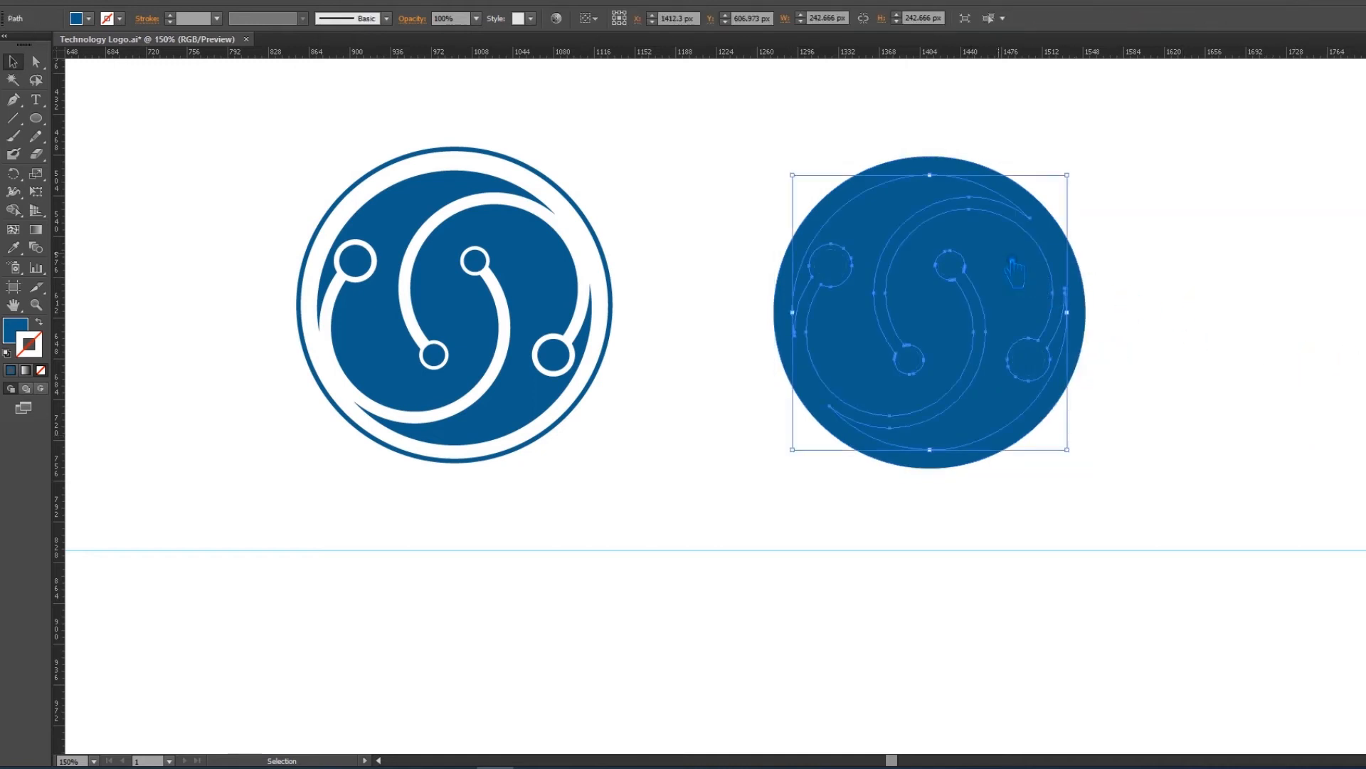
key("Delete")
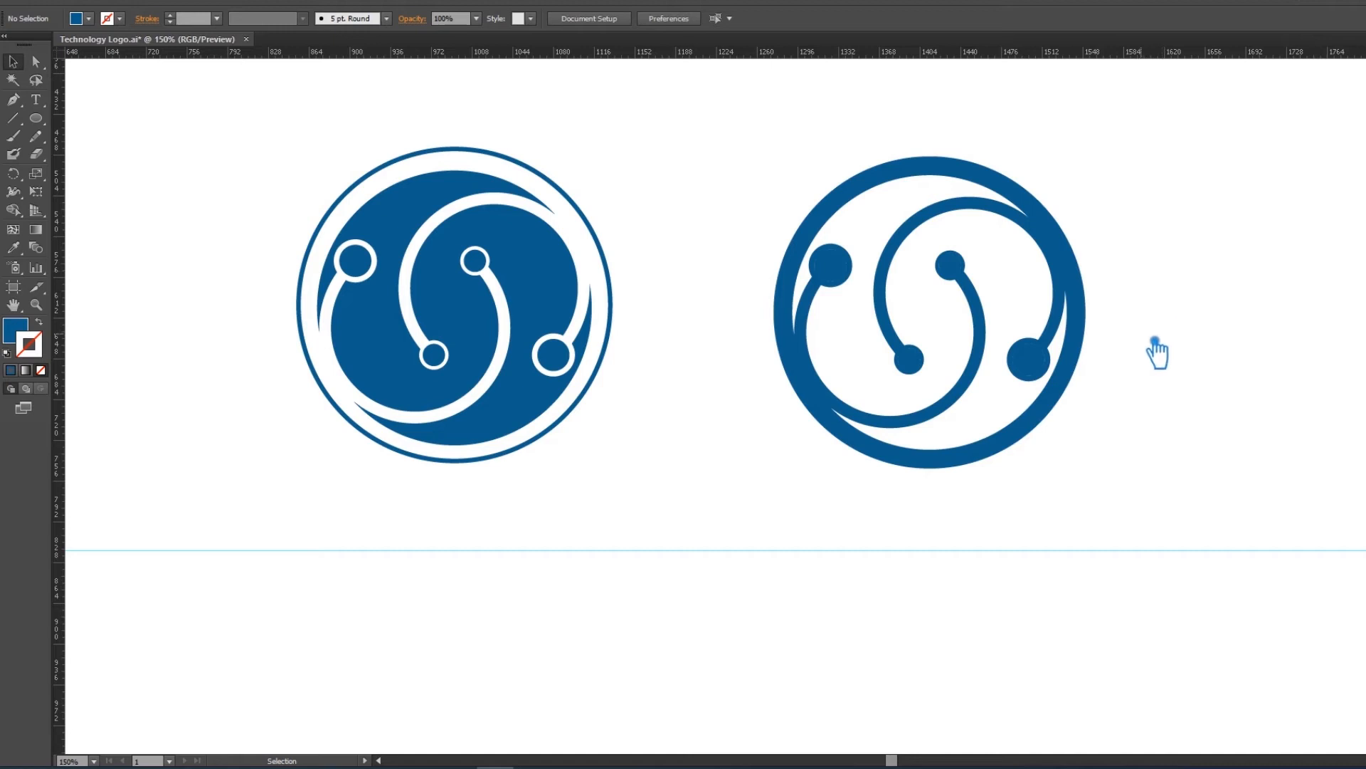
left_click(986, 180)
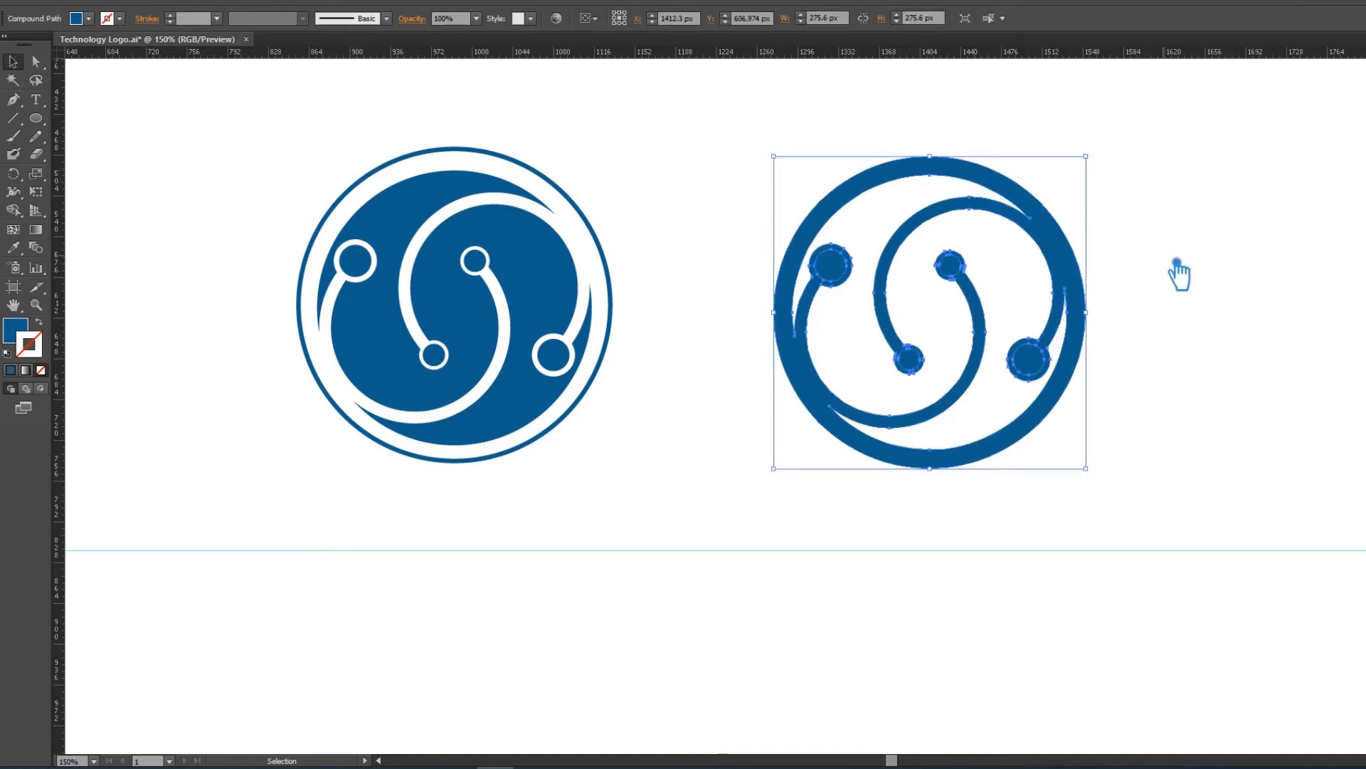
left_click(1177, 263)
Delete the four small discs inside the line ends of the right logo to leave open rings.
left_click(1038, 366)
key("Delete")
left_click(957, 269)
key("Delete")
left_click(911, 361)
key("Delete")
left_click(836, 270)
key("Delete")
left_click(1045, 427)
left_click(1184, 395)
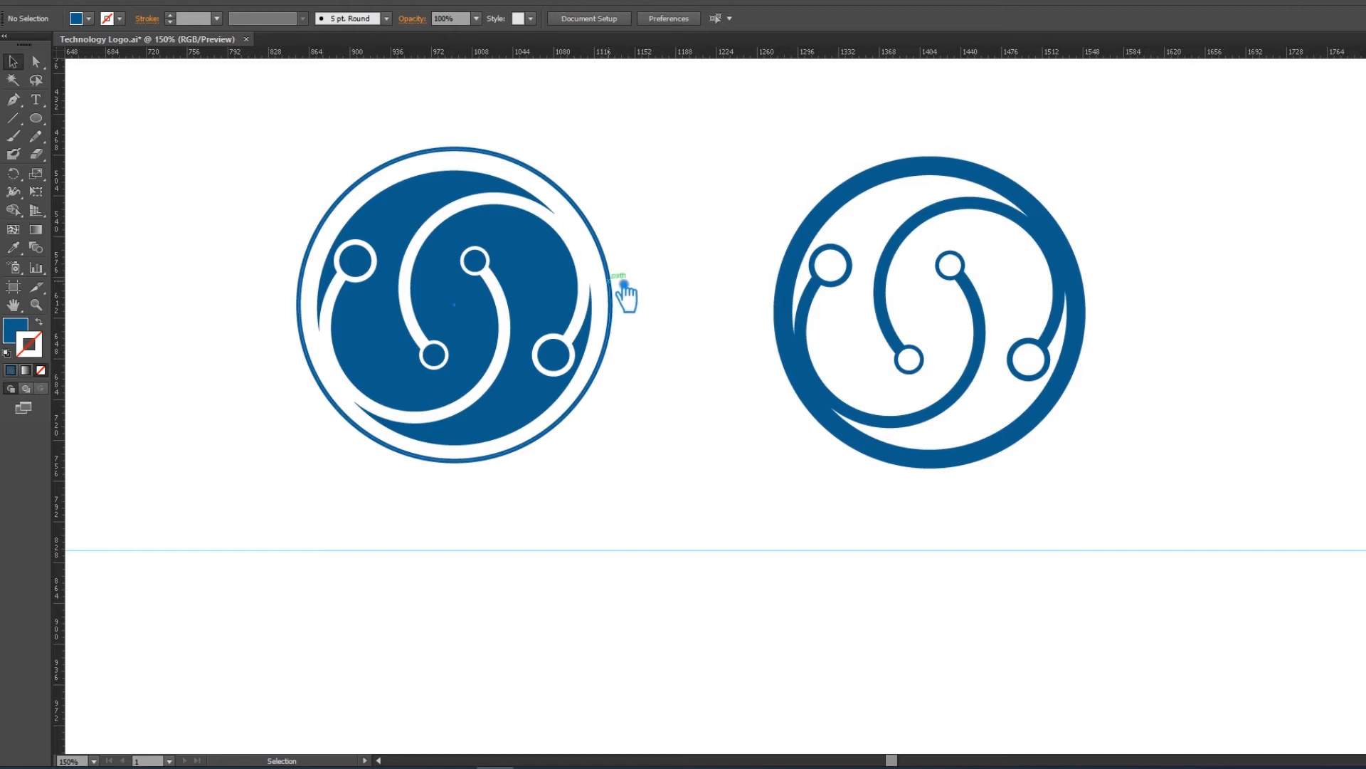
Set the stroke weight of the left logo's outer circle to 9 pt.
left_click(620, 286)
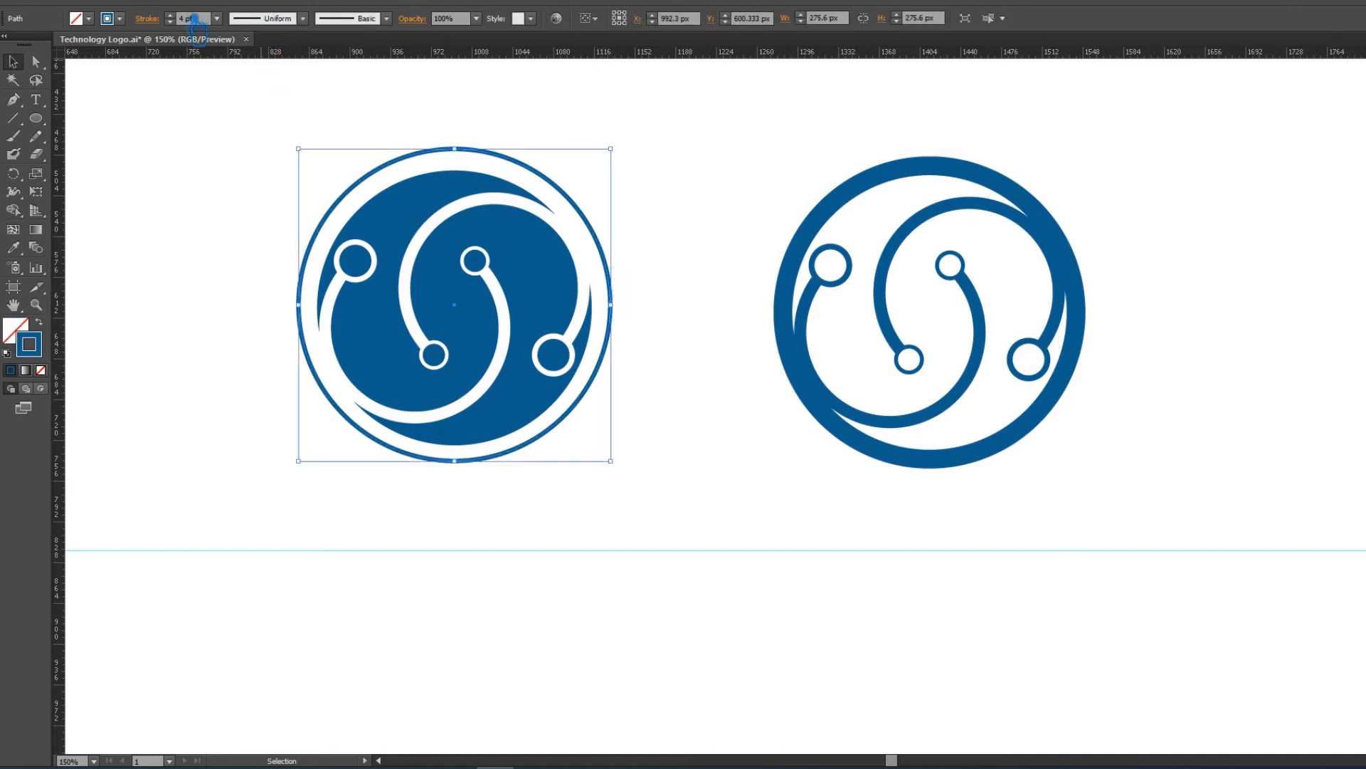
scroll(187, 20, "up", 8)
scroll(187, 24, "down", 2)
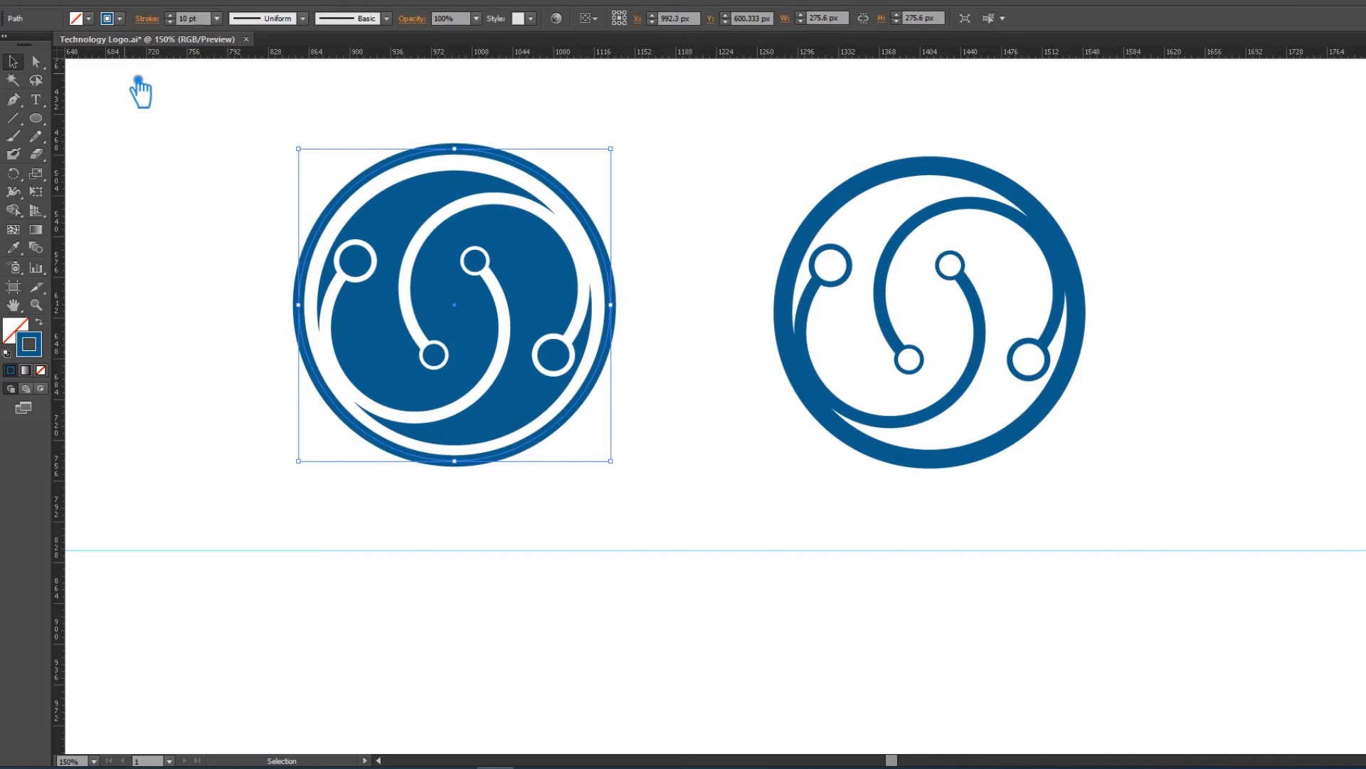
scroll(185, 28, "down", 1)
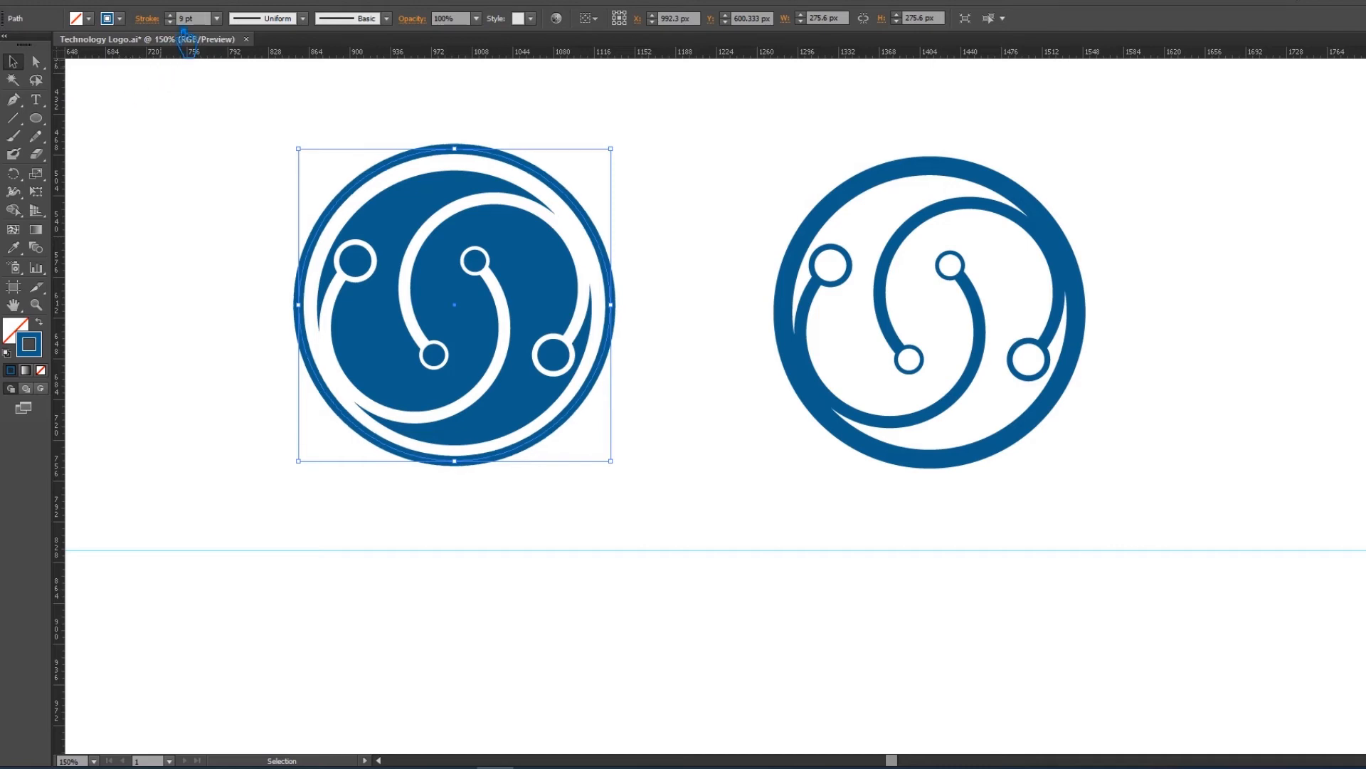
Expand the left logo's outer circle stroke into a filled shape.
left_click(101, 1)
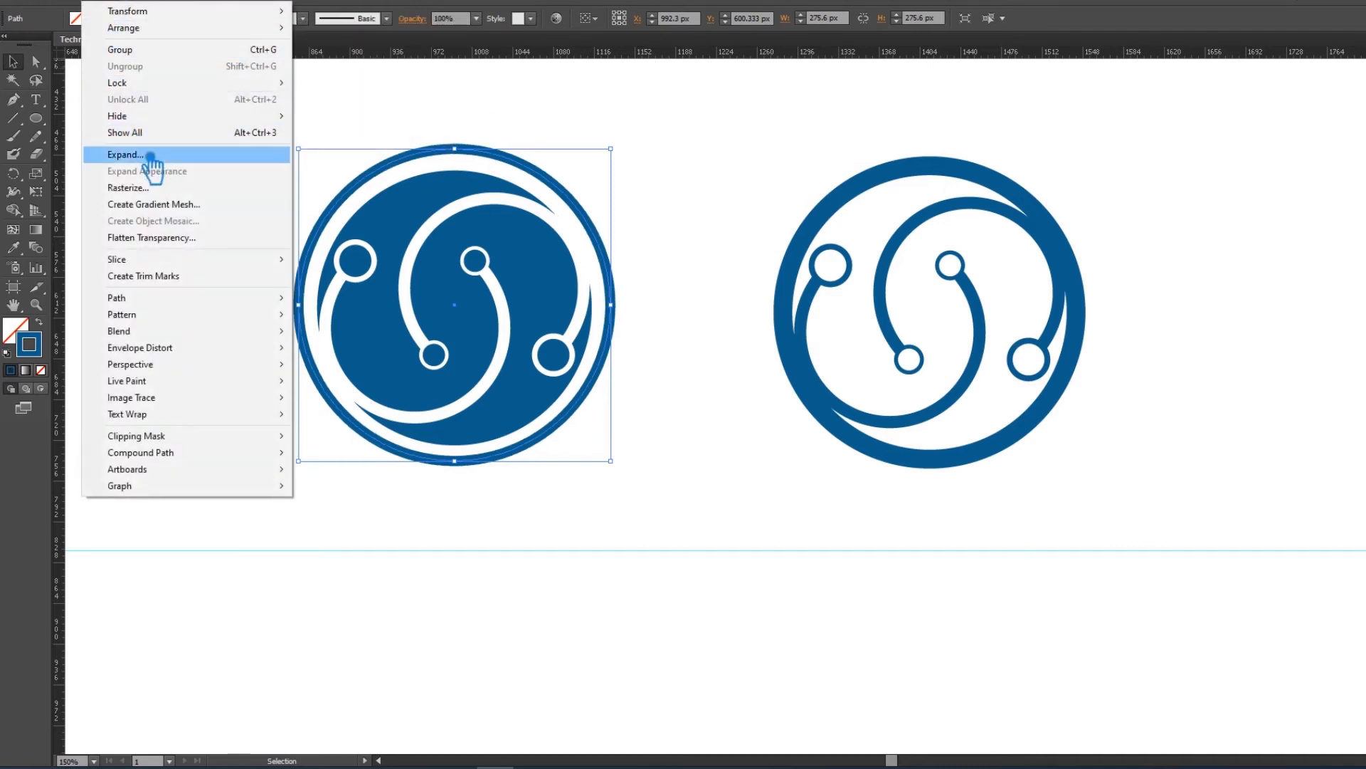
left_click(151, 157)
left_click(690, 463)
left_click(716, 478)
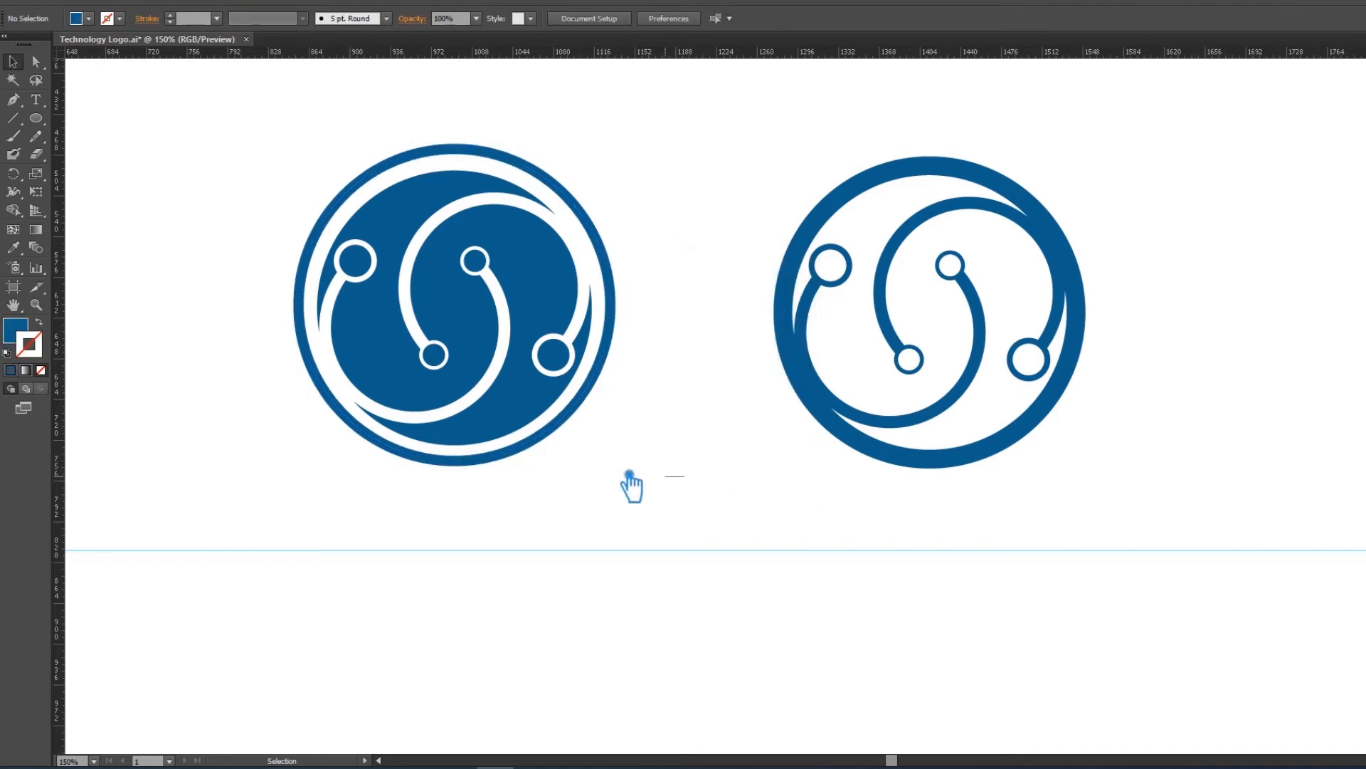
Align the left logo and its expanded outer ring by their horizontal and vertical centers, and group them.
left_click_drag(629, 474, 198, 158)
left_click(617, 18)
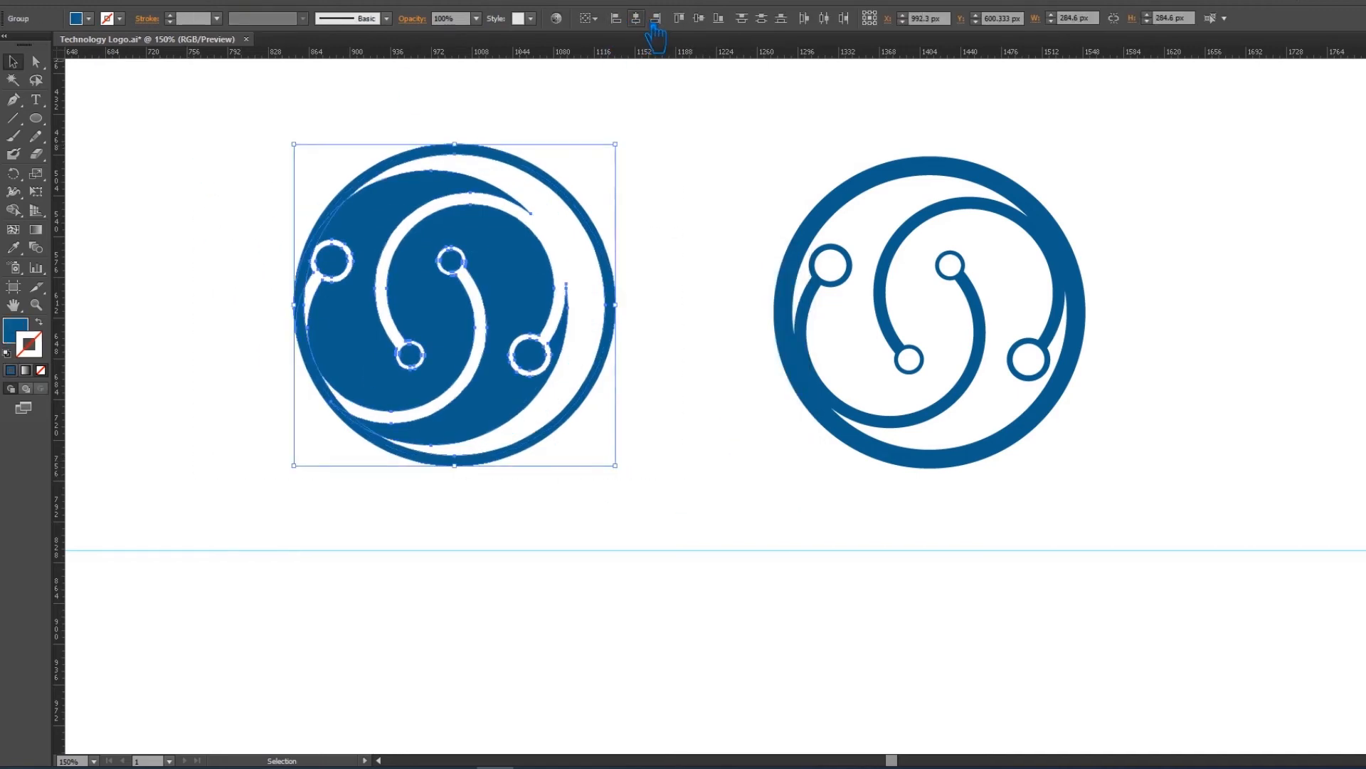
left_click(636, 19)
left_click(699, 19)
key("ctrl+g")
key("v")
left_click(46, 333)
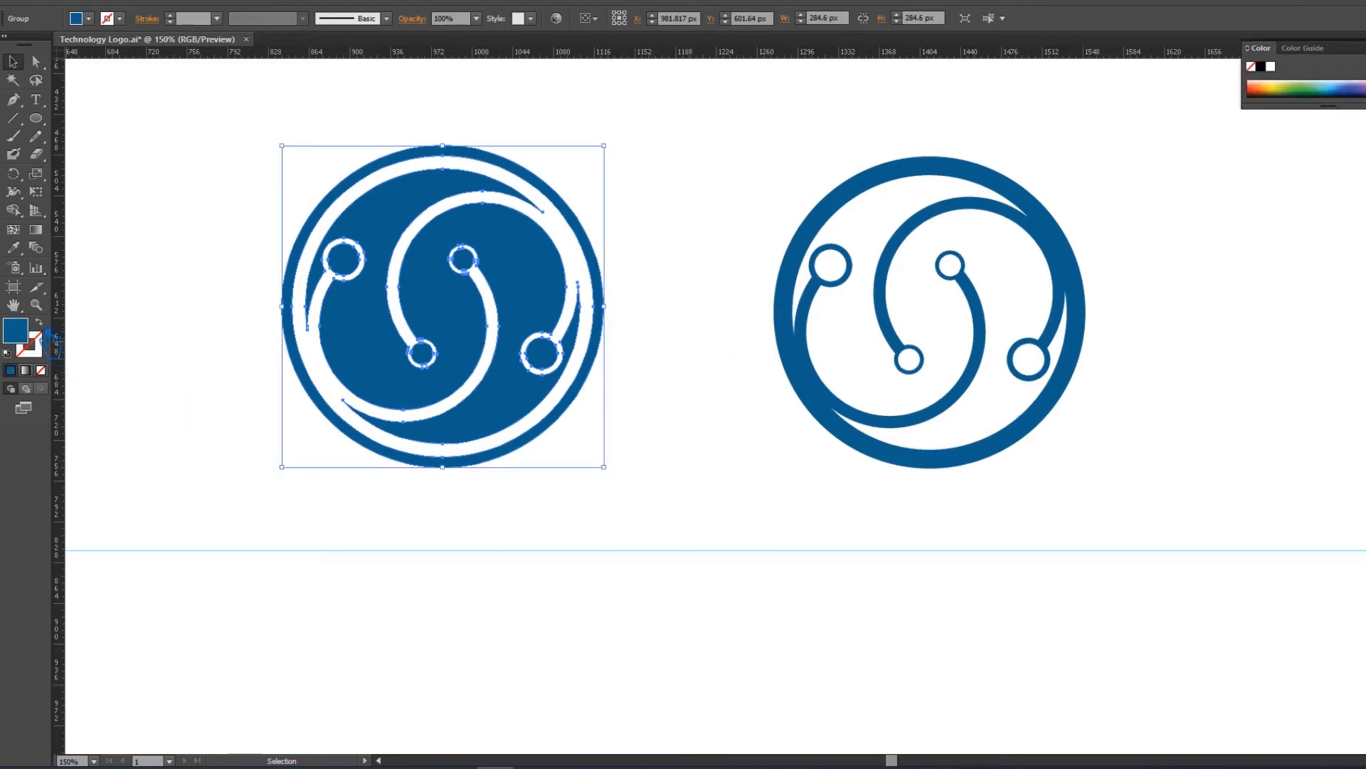
Hide the horizontal guide below the logos and save the document.
left_click(695, 451)
left_click_drag(706, 486, 829, 398)
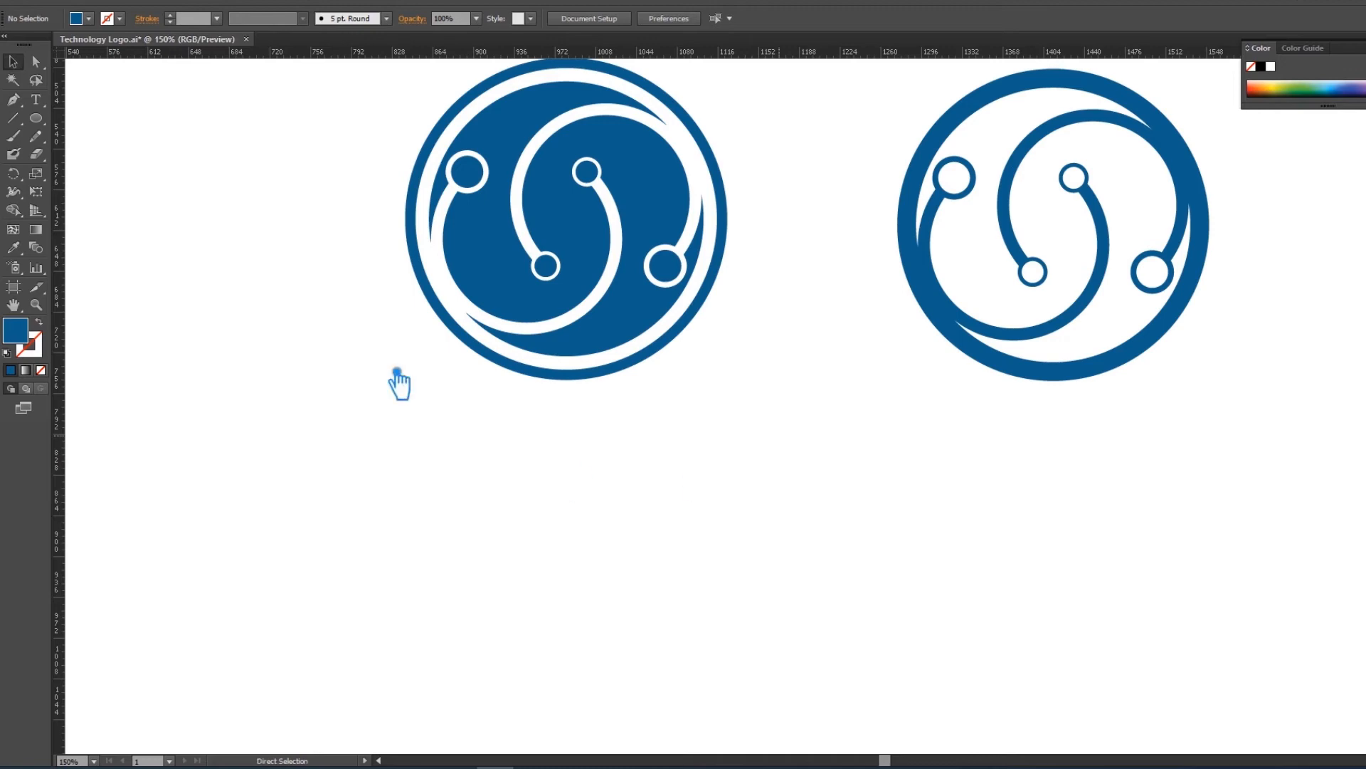
key("ctrl+s")
Add the text "Electric Products" below the filled logo and enlarge it to about 80 pt.
left_click(38, 103)
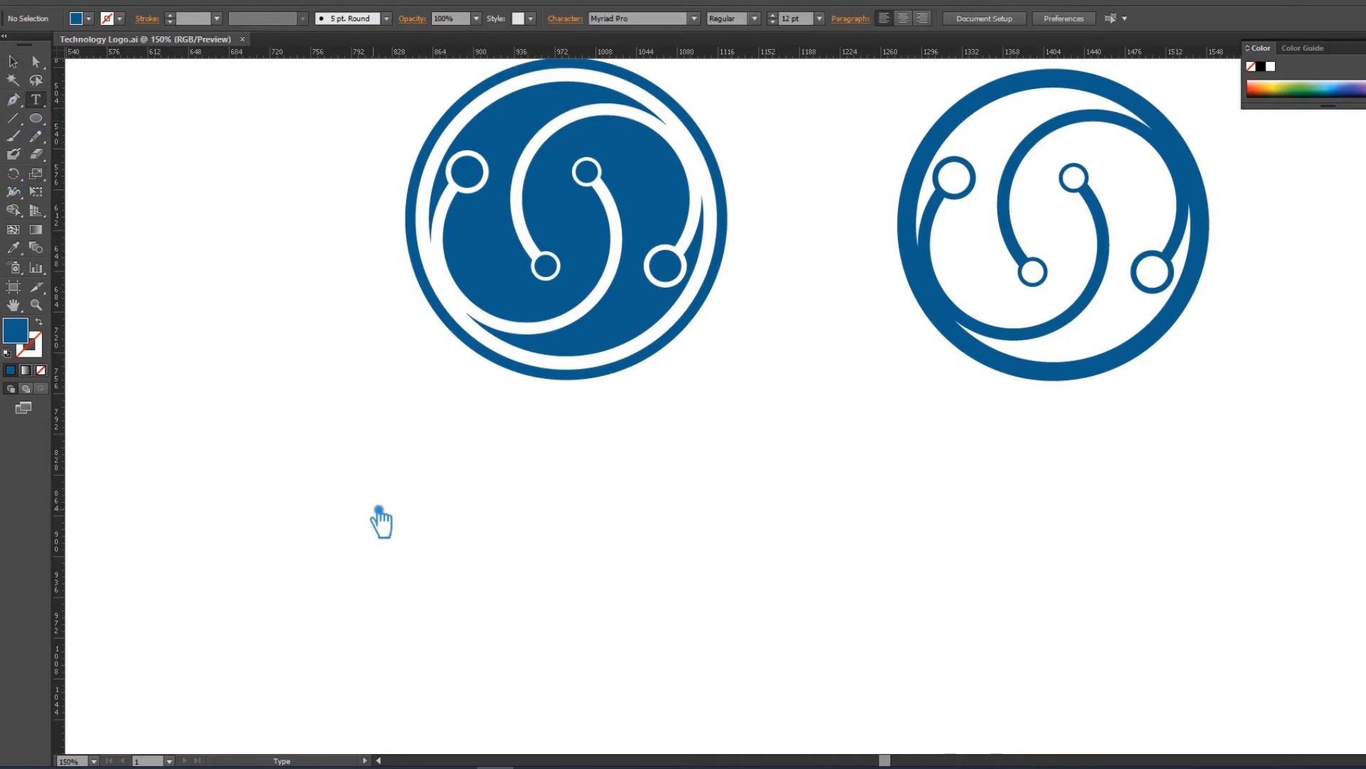
left_click(376, 508)
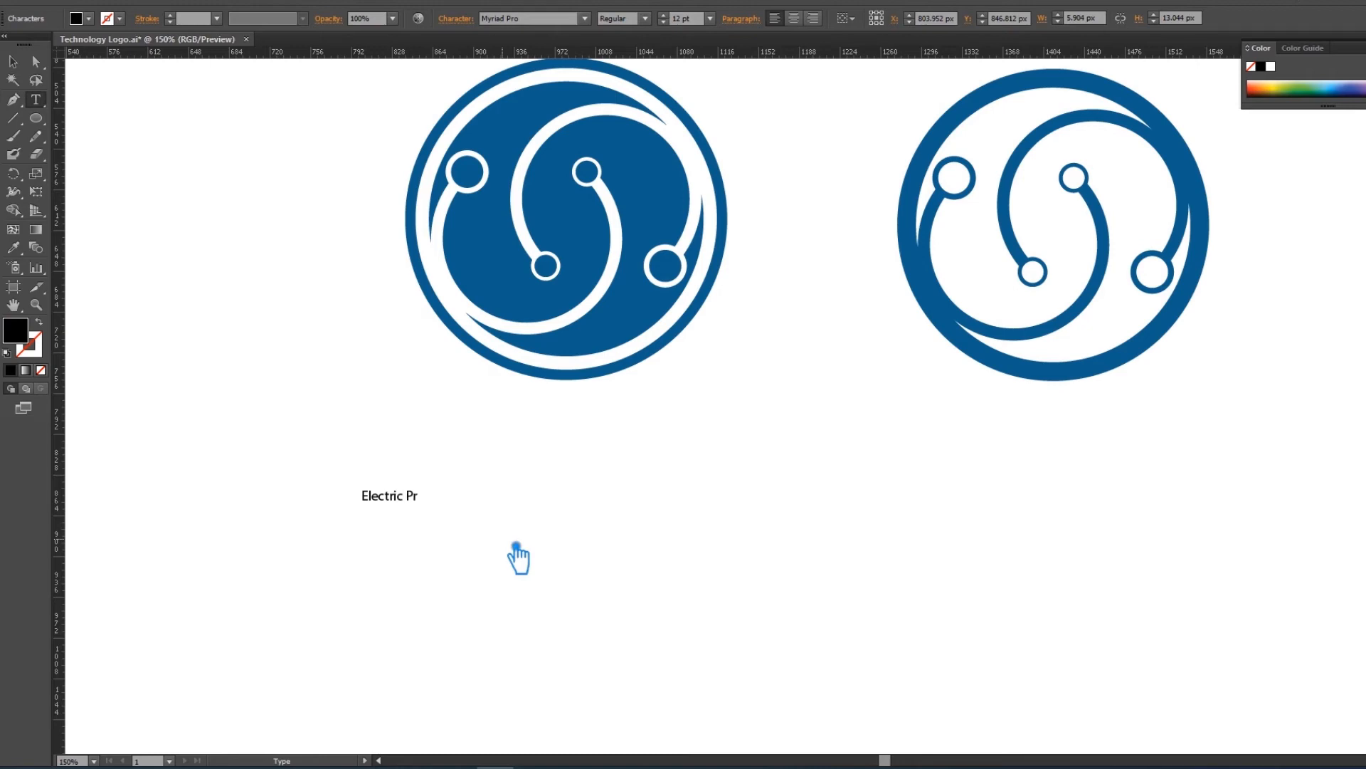
type("s")
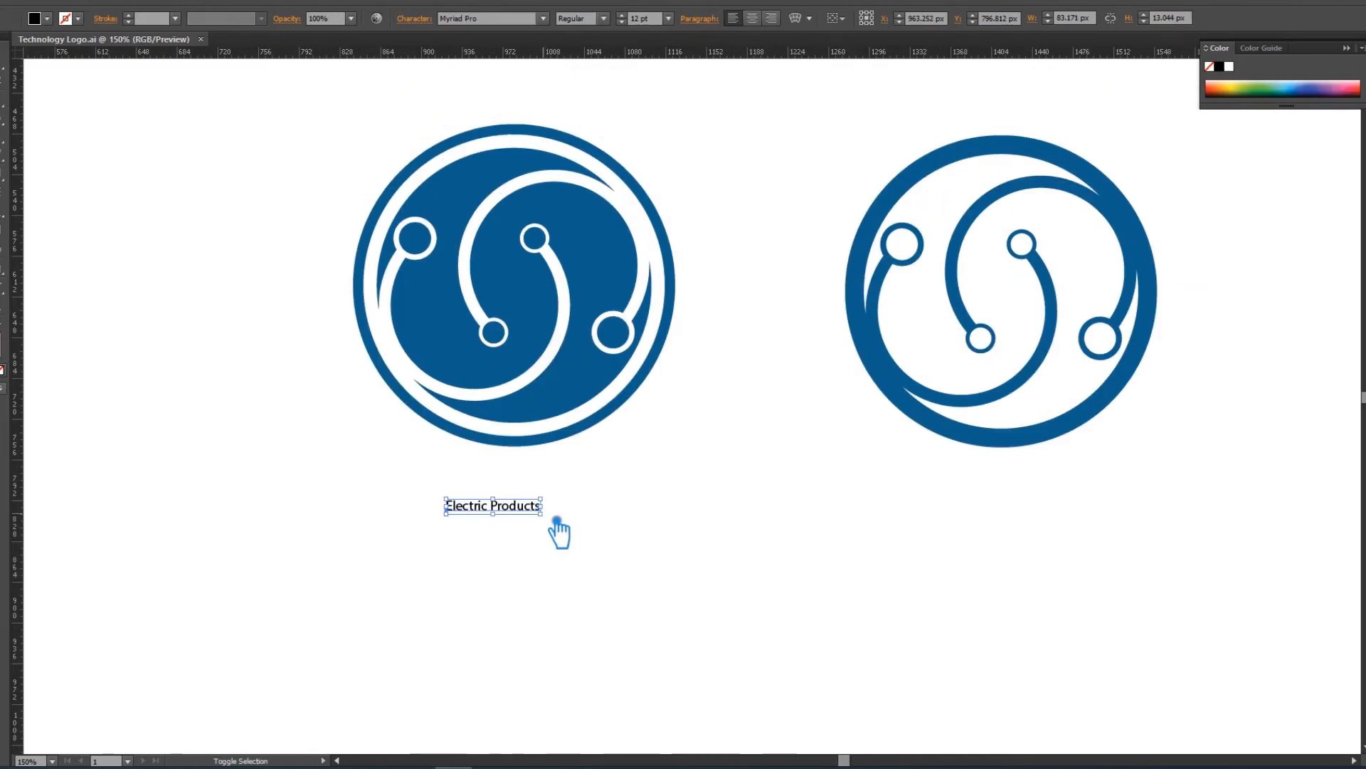
left_click_drag(557, 523, 818, 585)
left_click_drag(646, 538, 672, 560)
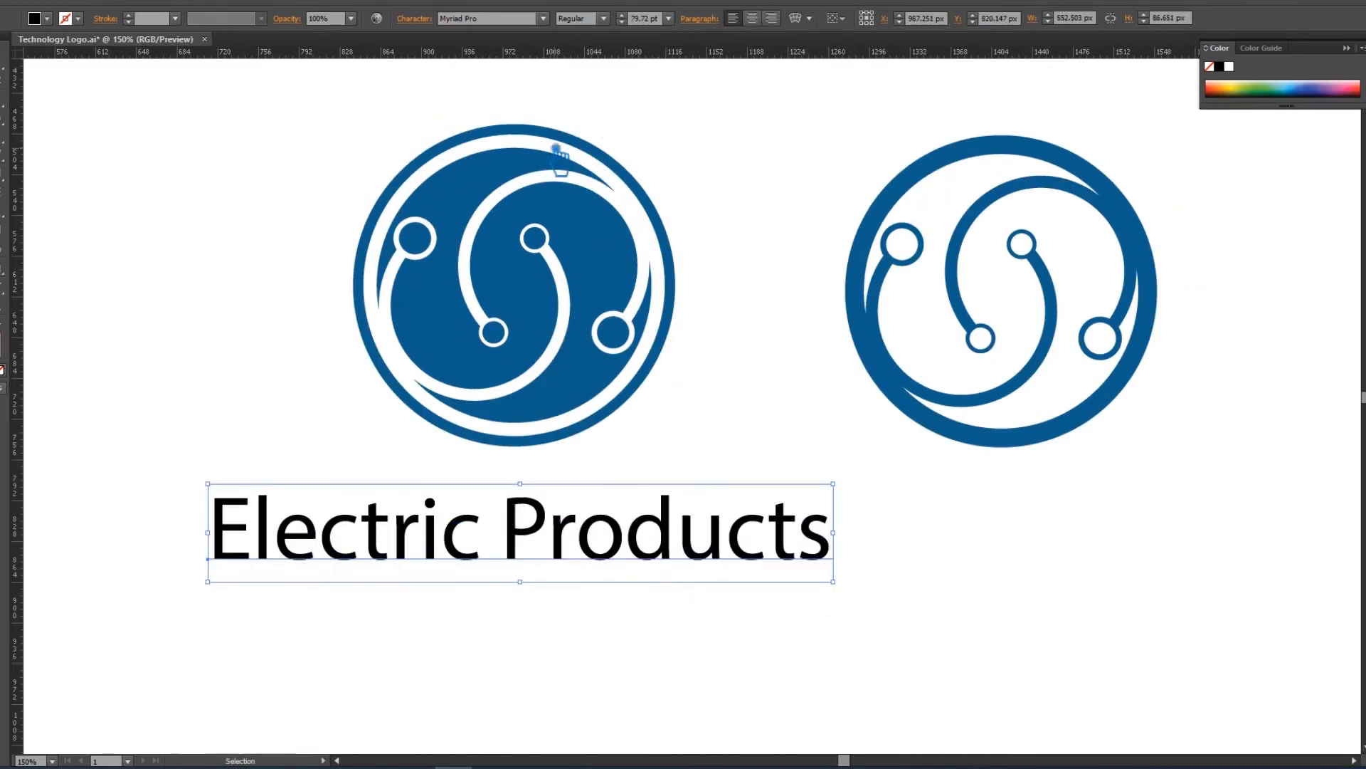
Try OCR A Extended and OCR A Std as the font for the Electric Products text.
left_click(510, 27)
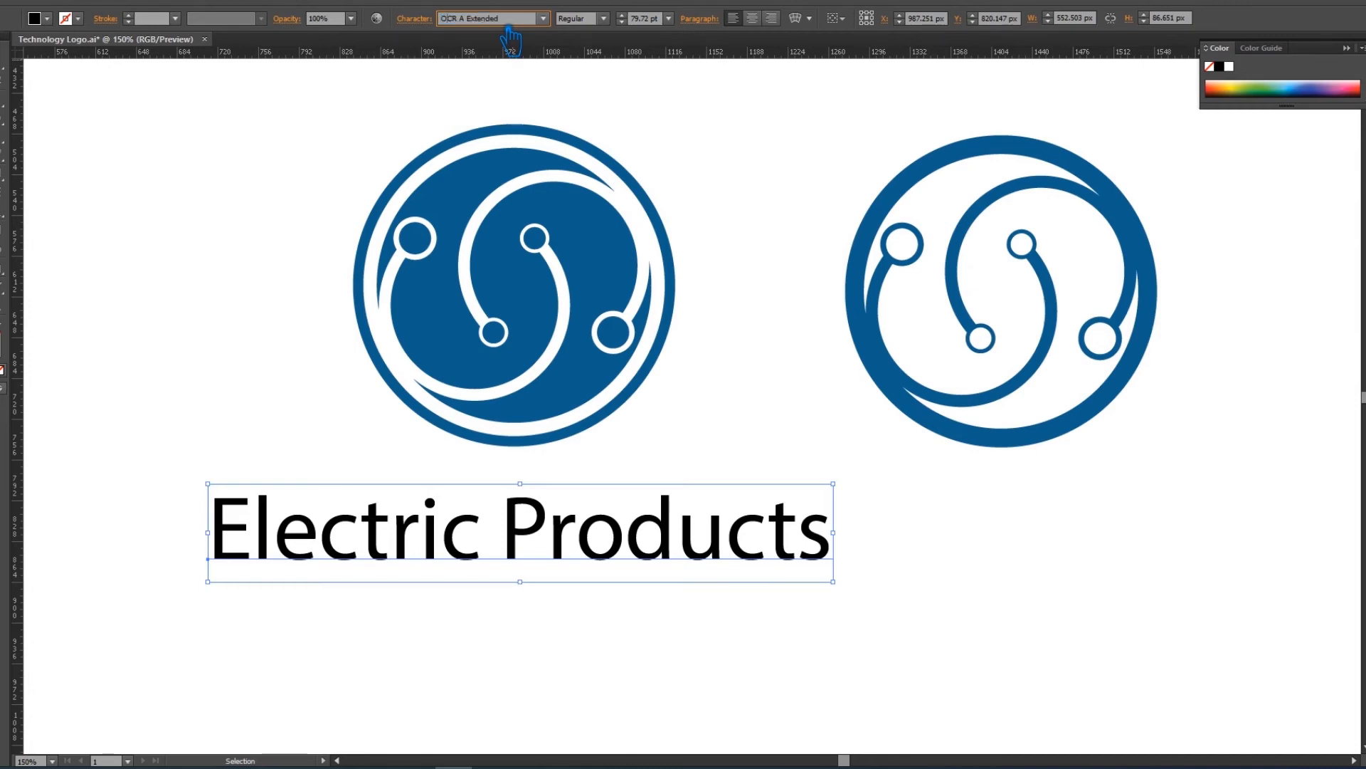
key("Return")
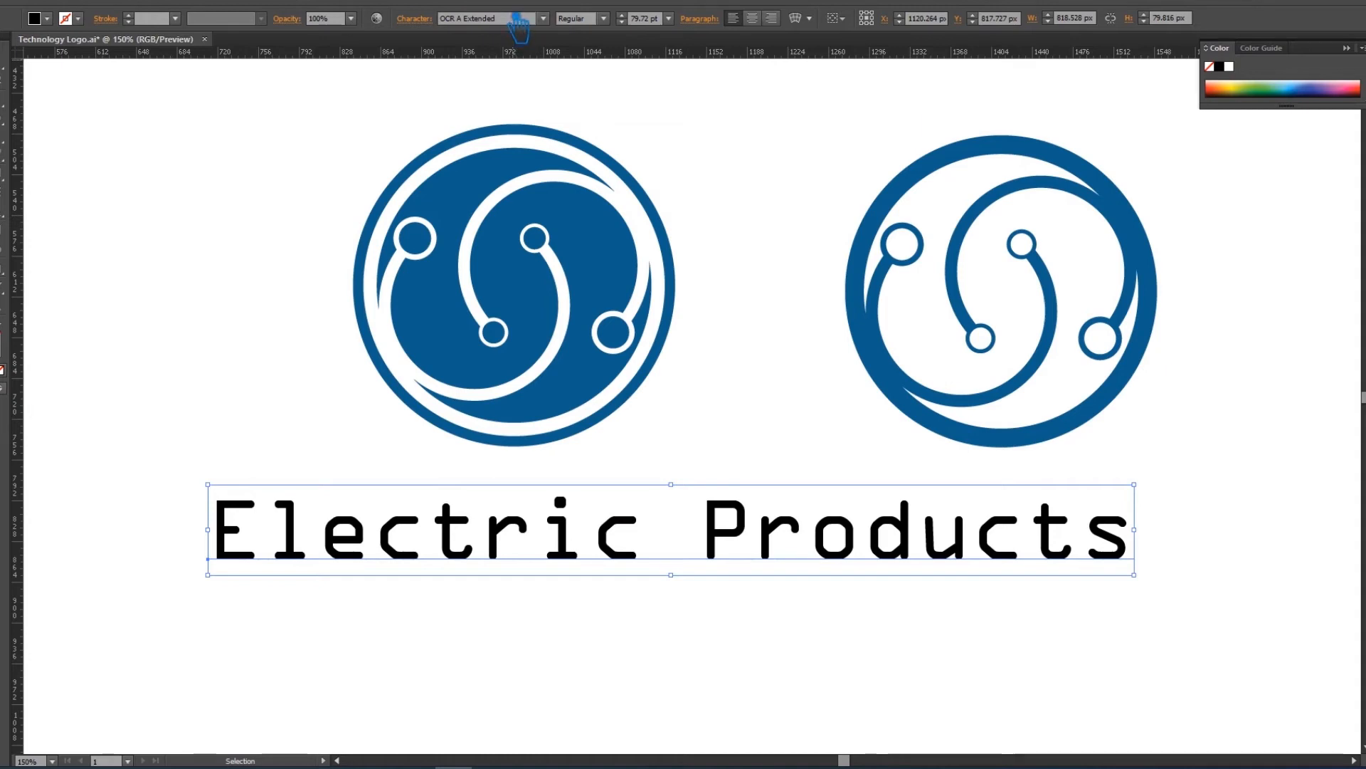
scroll(525, 25, "down", 1)
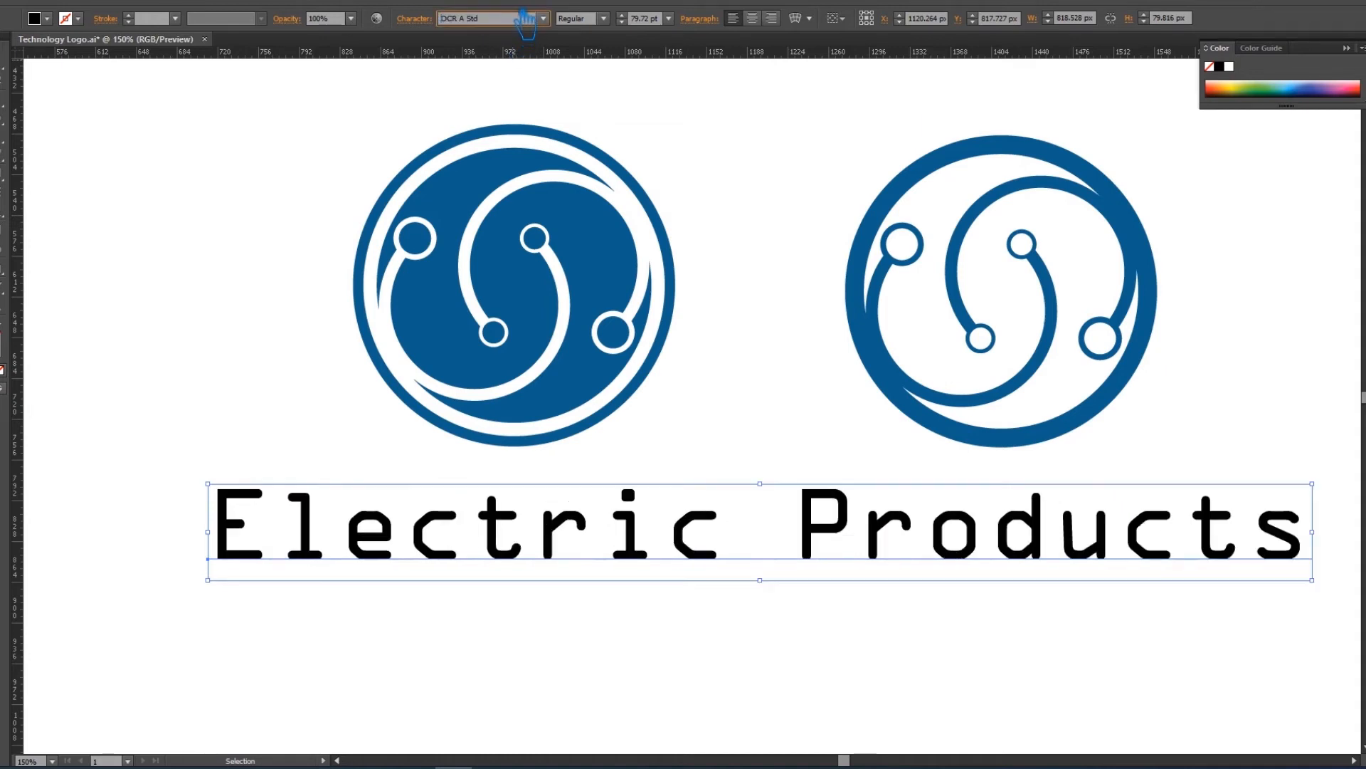
scroll(525, 21, "down", 1)
scroll(520, 24, "up", 1)
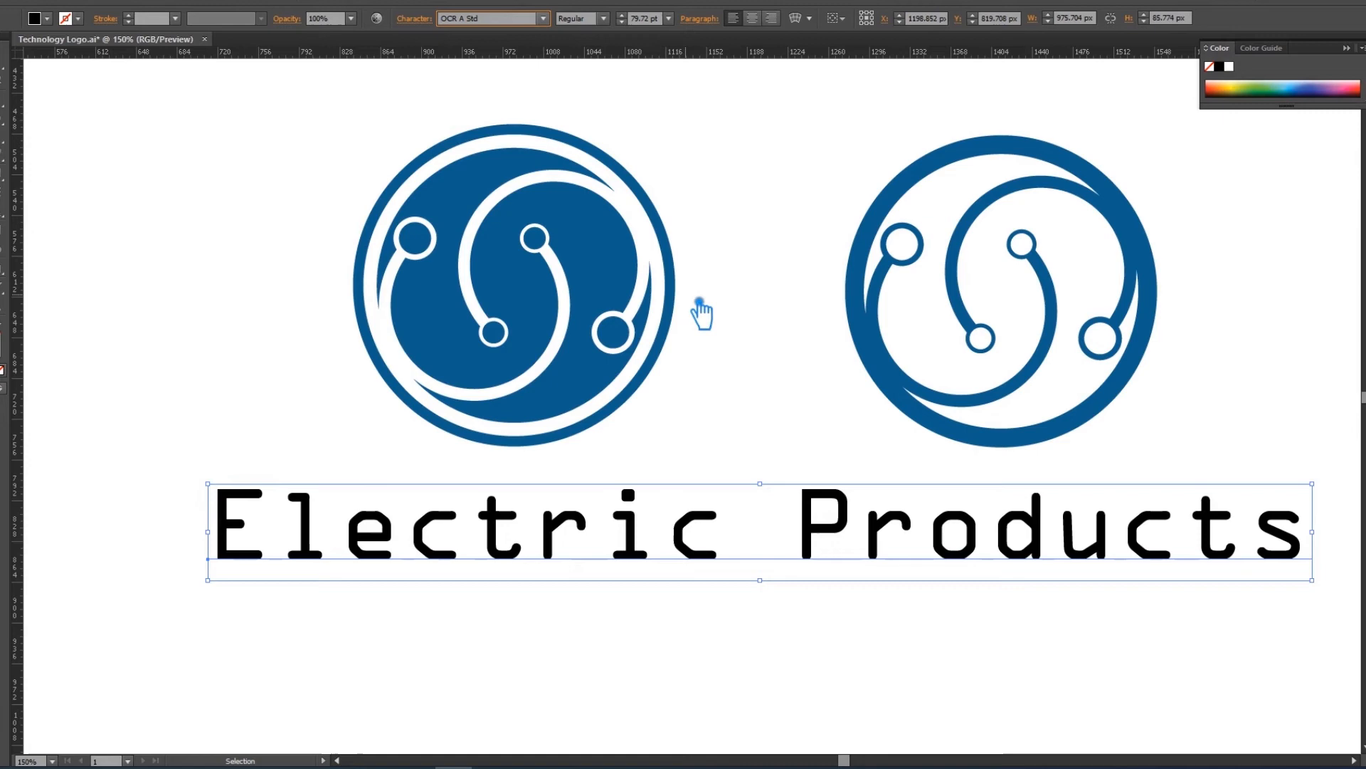
Move the outlined logo farther away from the filled logo and shift the company name back beneath the filled logo.
left_click(919, 309)
left_click_drag(905, 382, 1070, 328)
left_click_drag(993, 518, 874, 523)
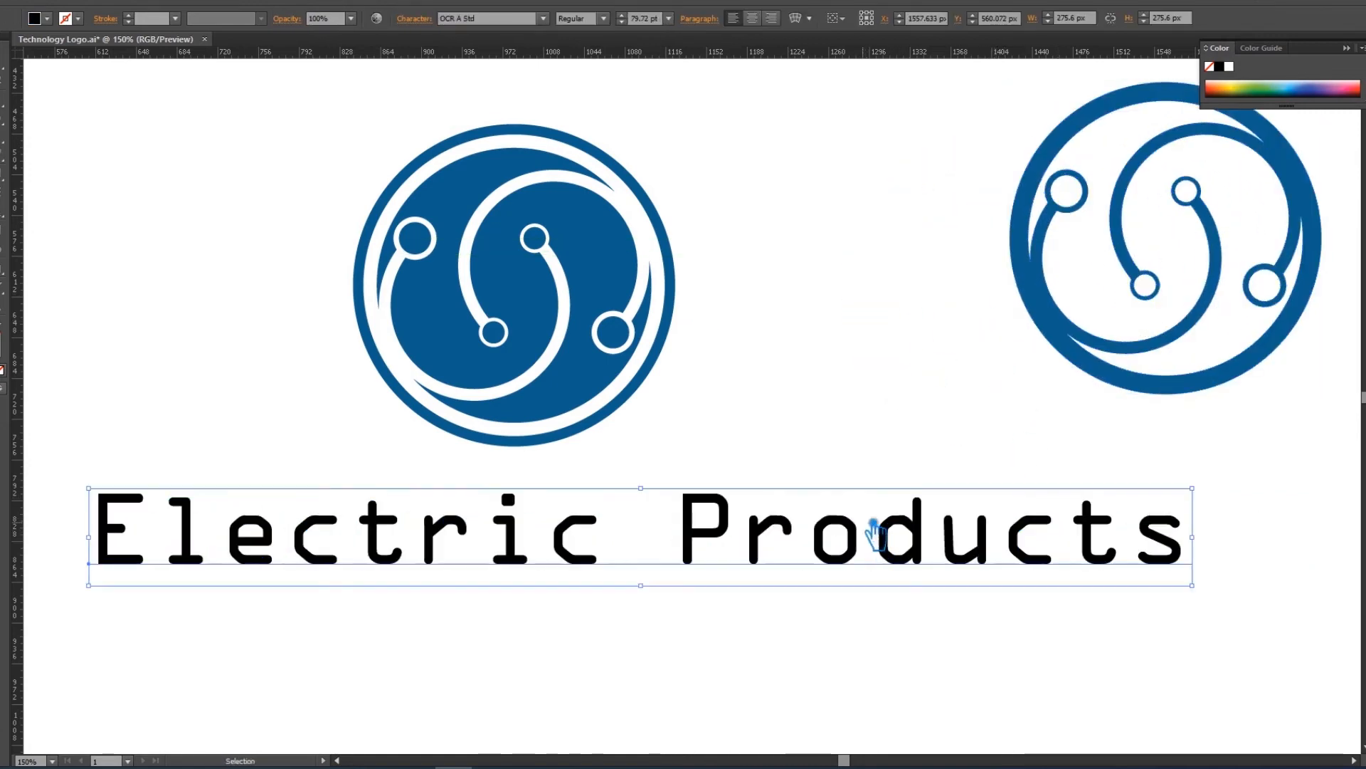
Try tighter tracking on the Electric Products text, starting with -75 and -100.
left_click(415, 20)
left_click(421, 107)
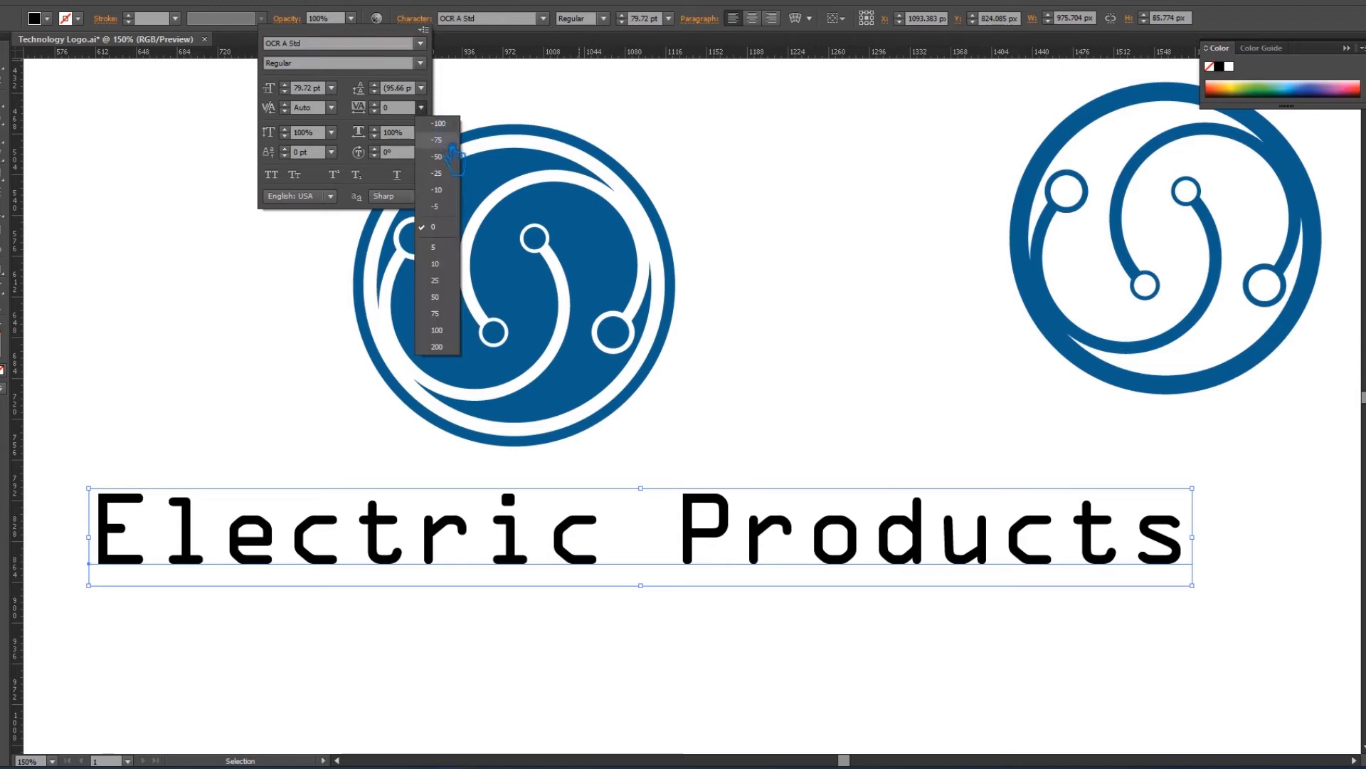
left_click(448, 141)
left_click(421, 107)
left_click(439, 124)
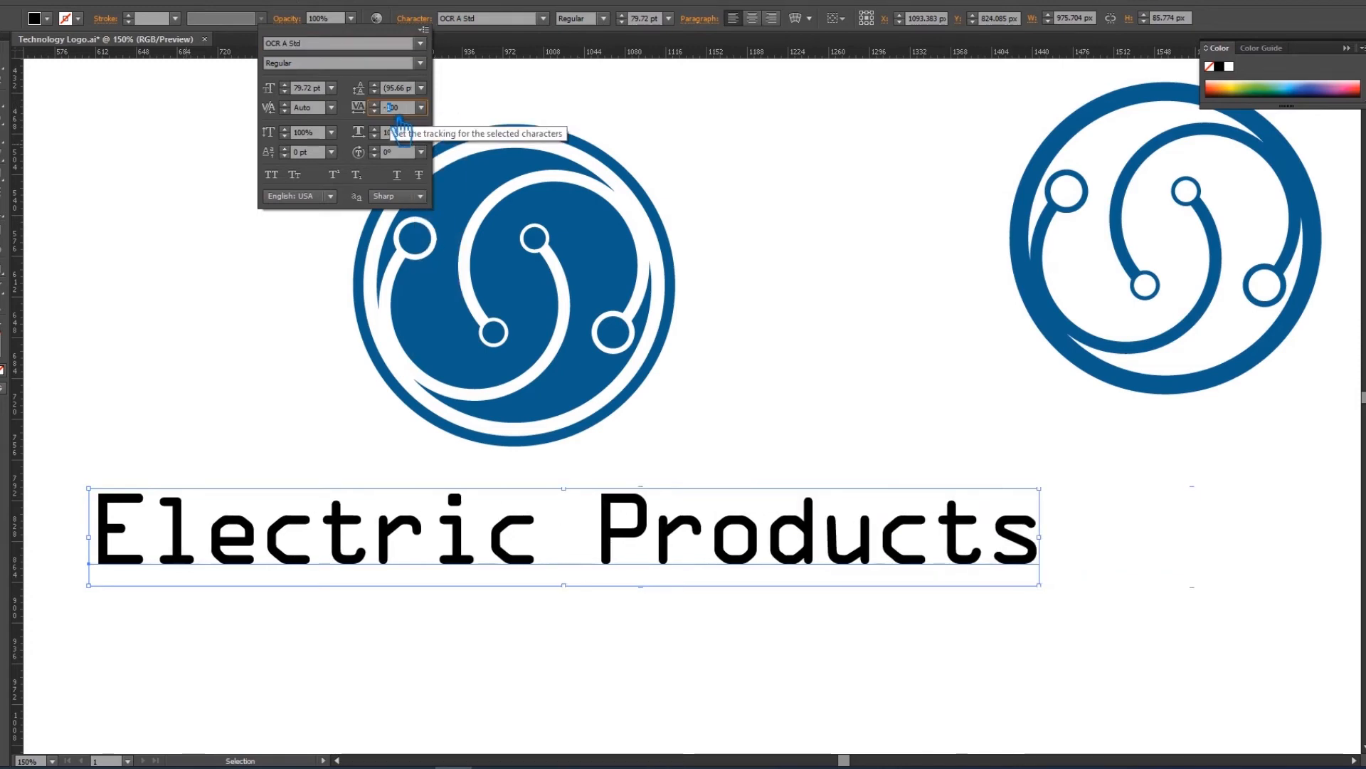
key("Return")
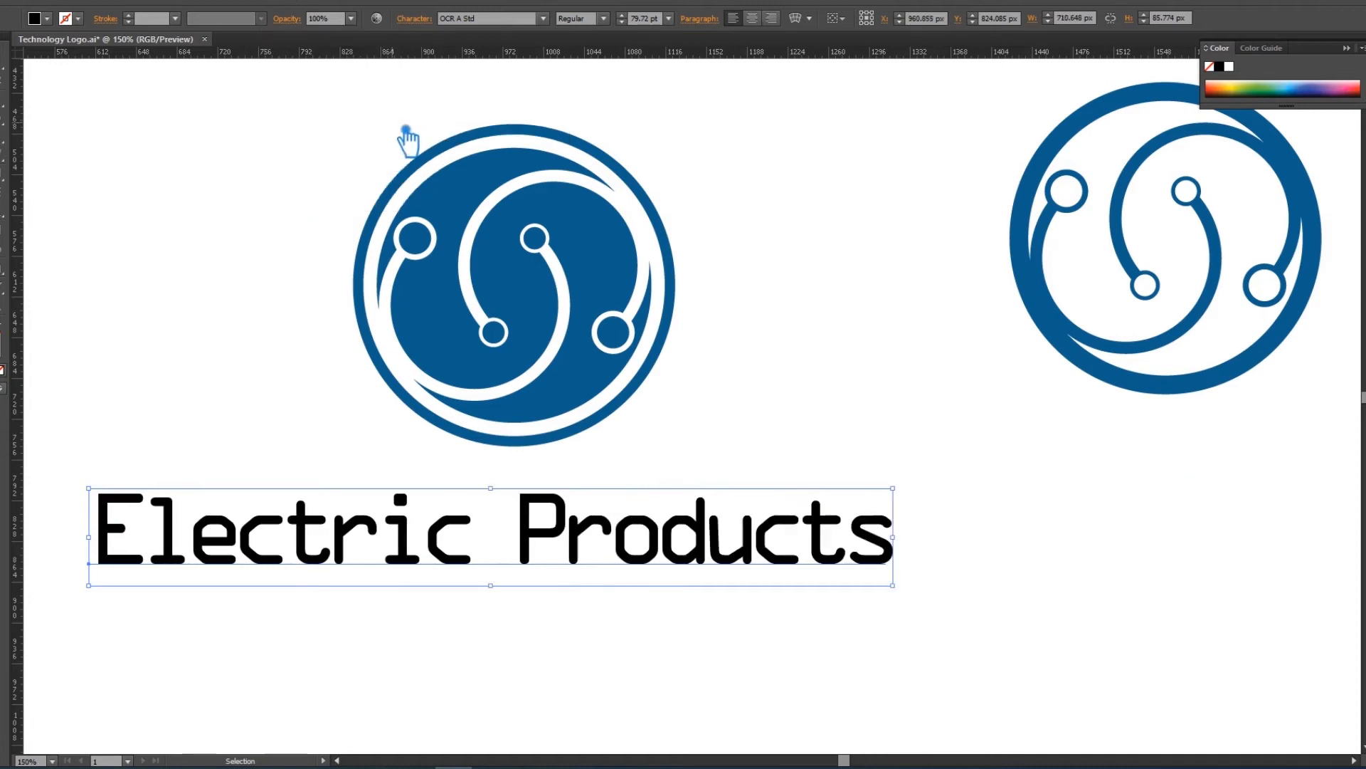
left_click(326, 214)
left_click(707, 545)
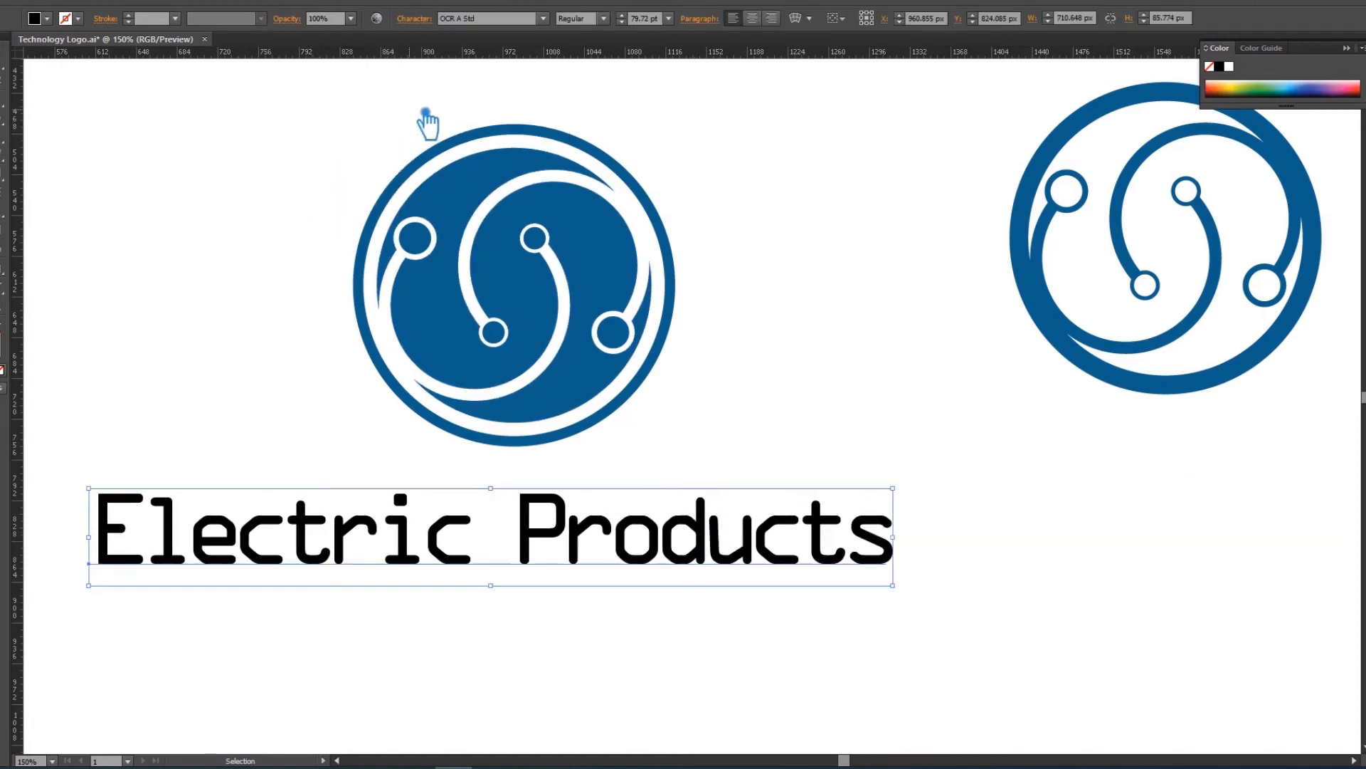
Switch the Electric Products text to Old English Text MT and reset its tracking to 0.
left_click(494, 21)
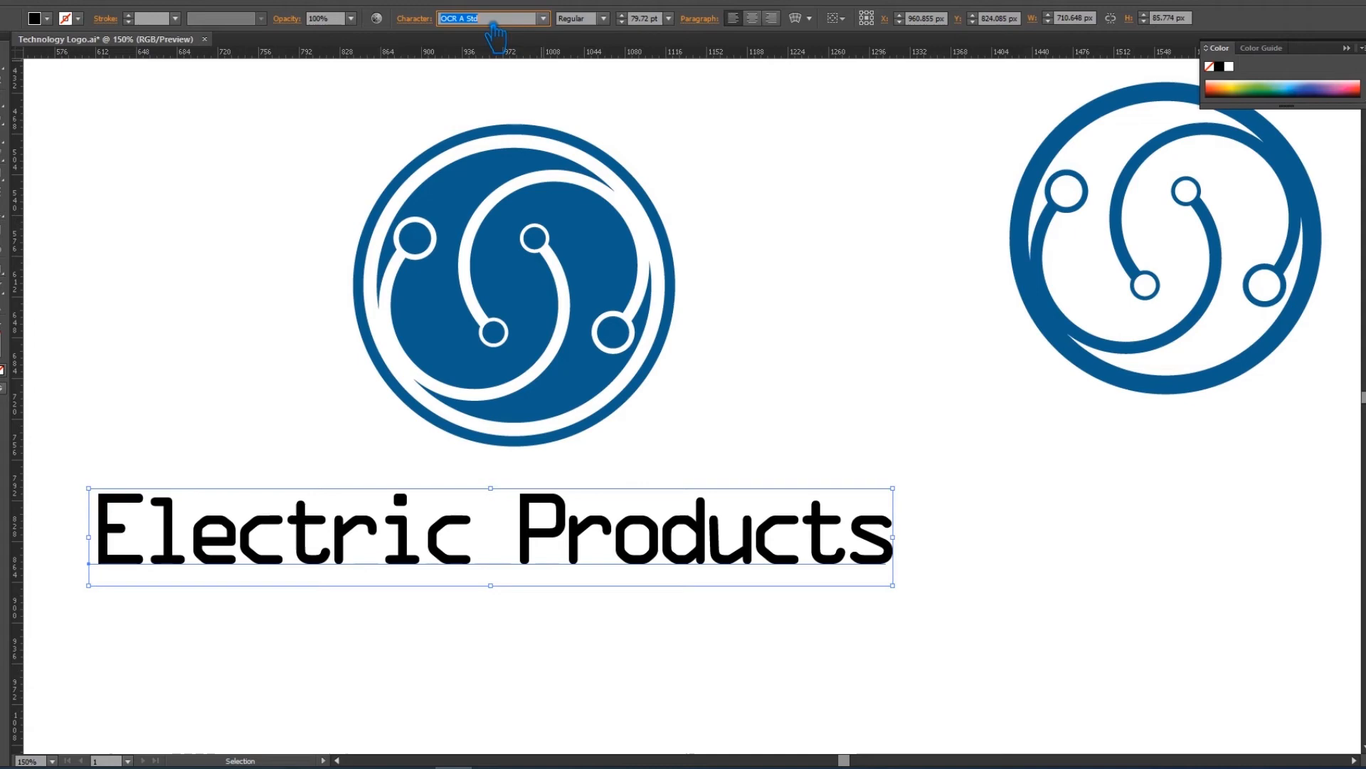
key("Down")
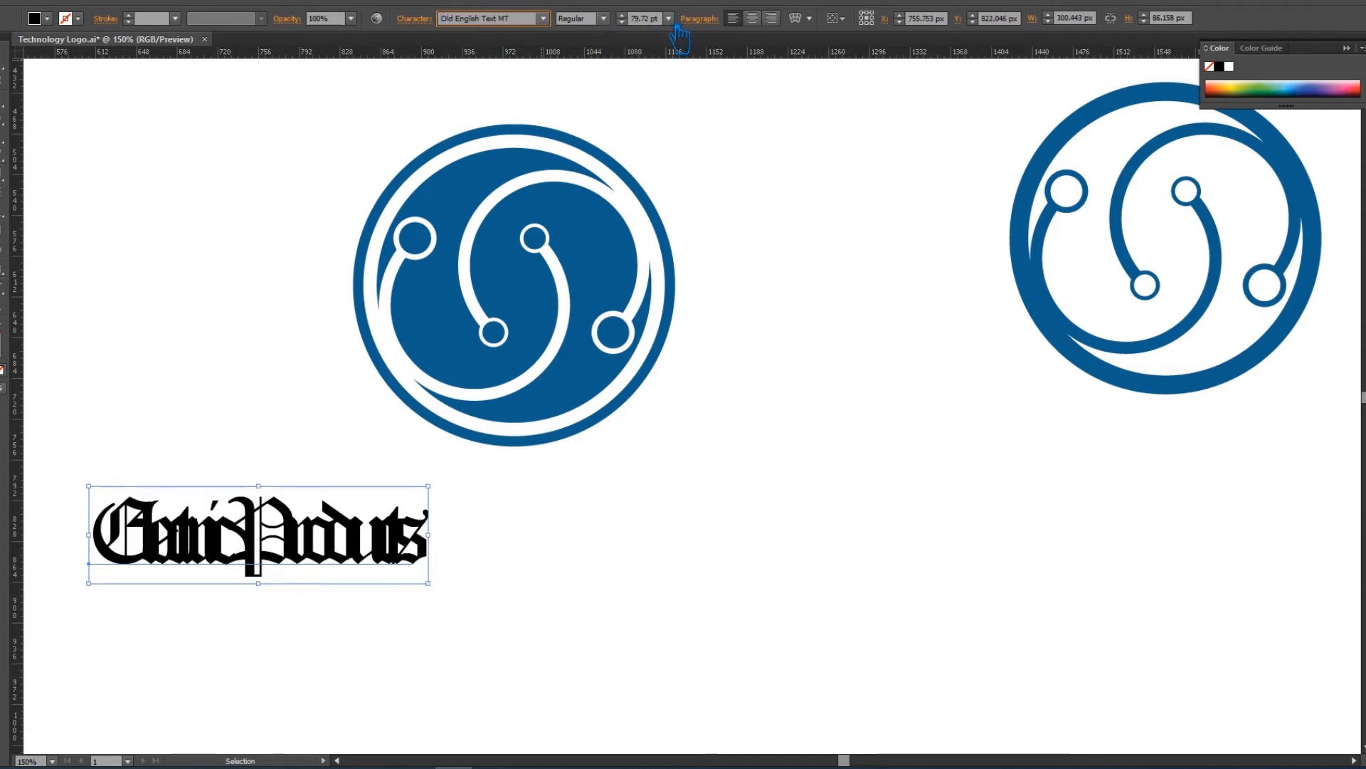
left_click(421, 19)
left_click(421, 107)
left_click(437, 207)
Set the company name's font to Open Sans Condensed in the Bold style.
left_click(498, 19)
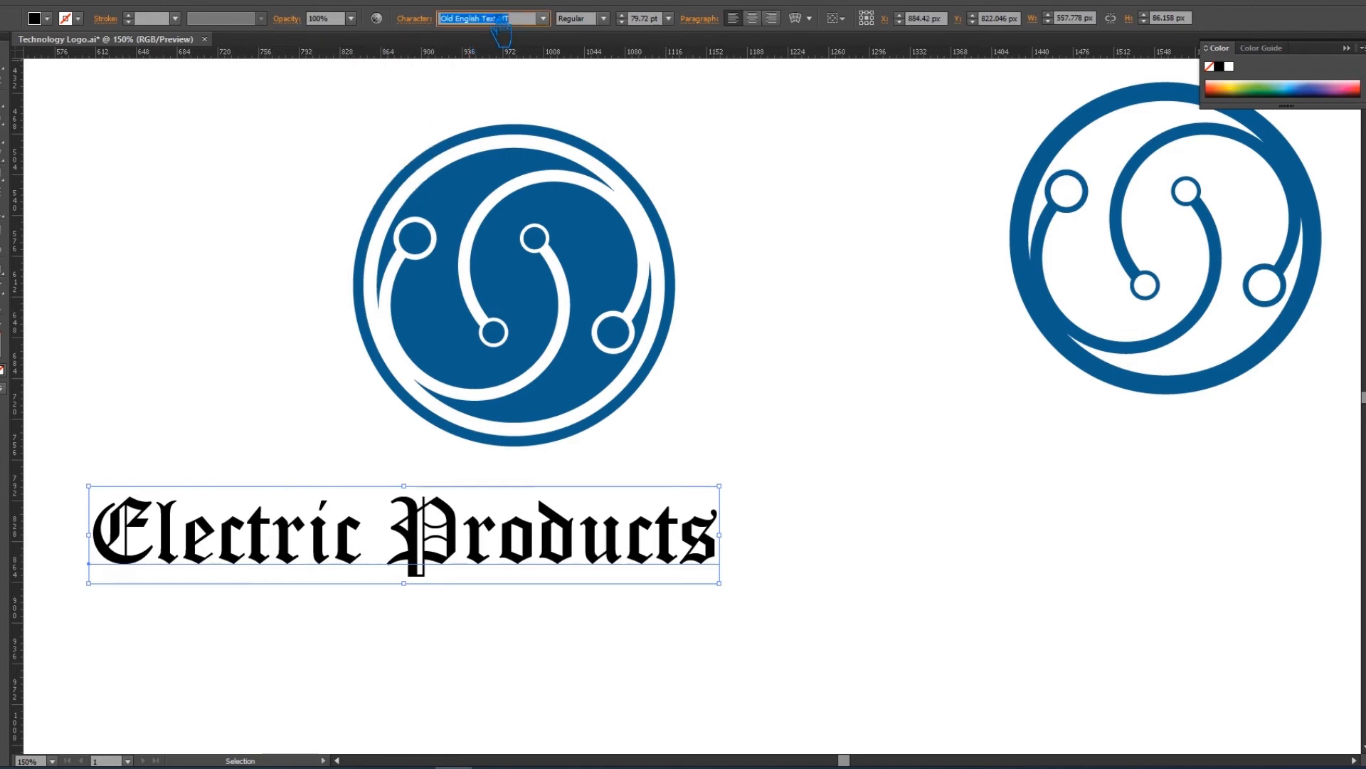
key("Down")
key("Down")
key("Down")
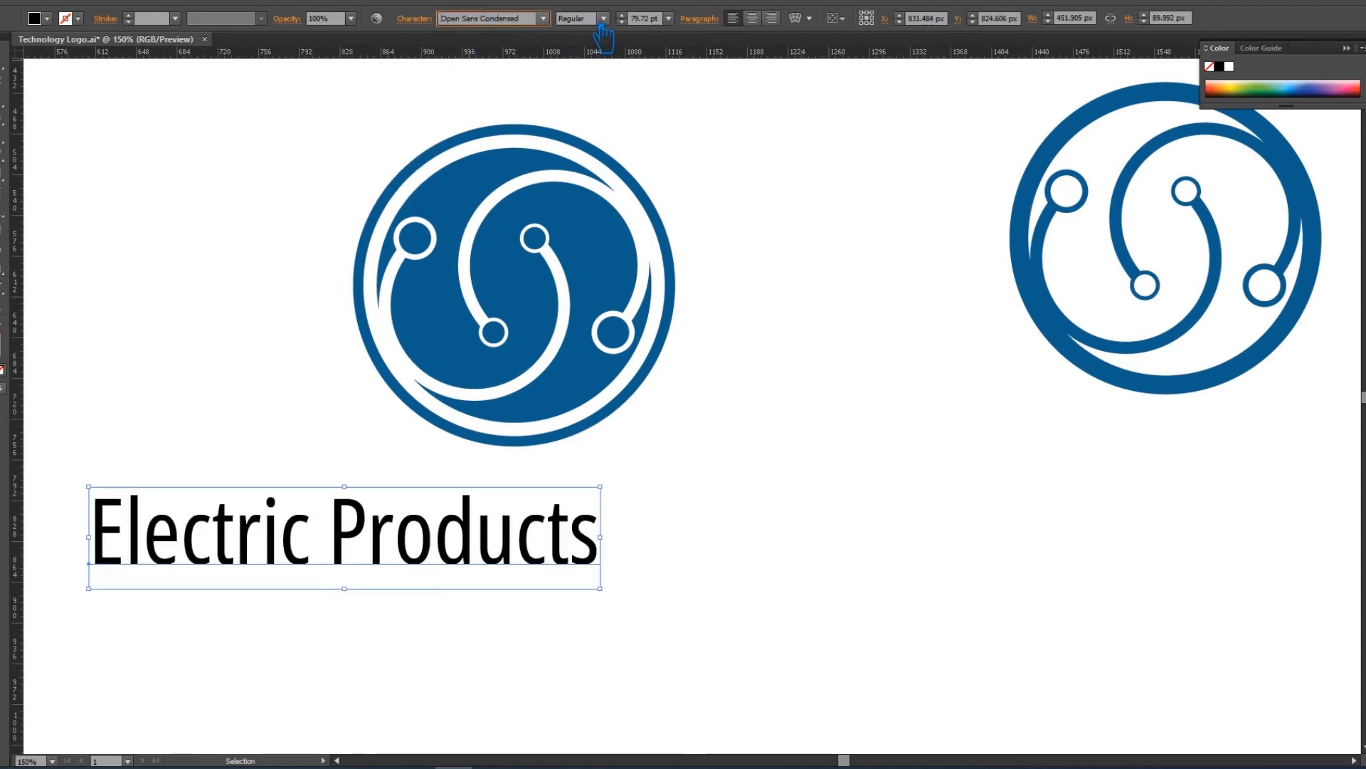
left_click(602, 21)
left_click(605, 106)
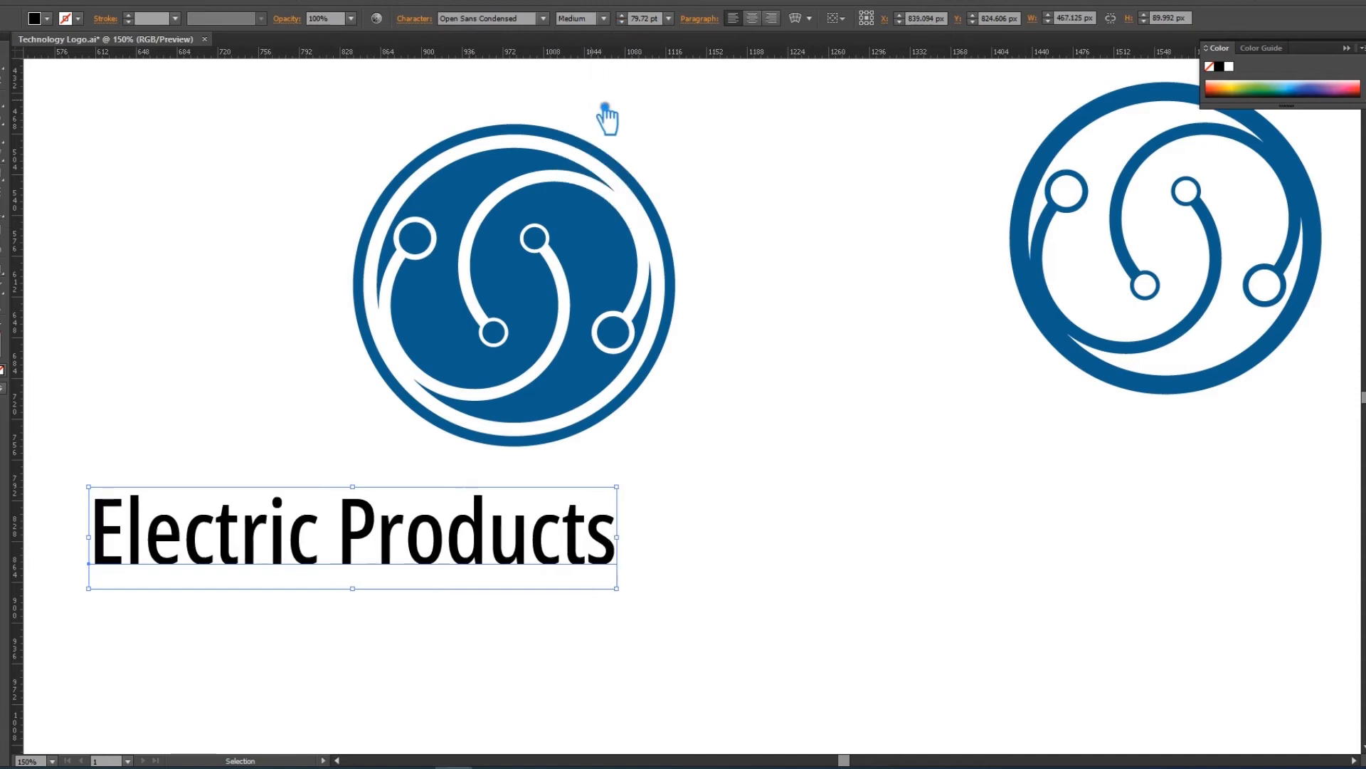
left_click(603, 19)
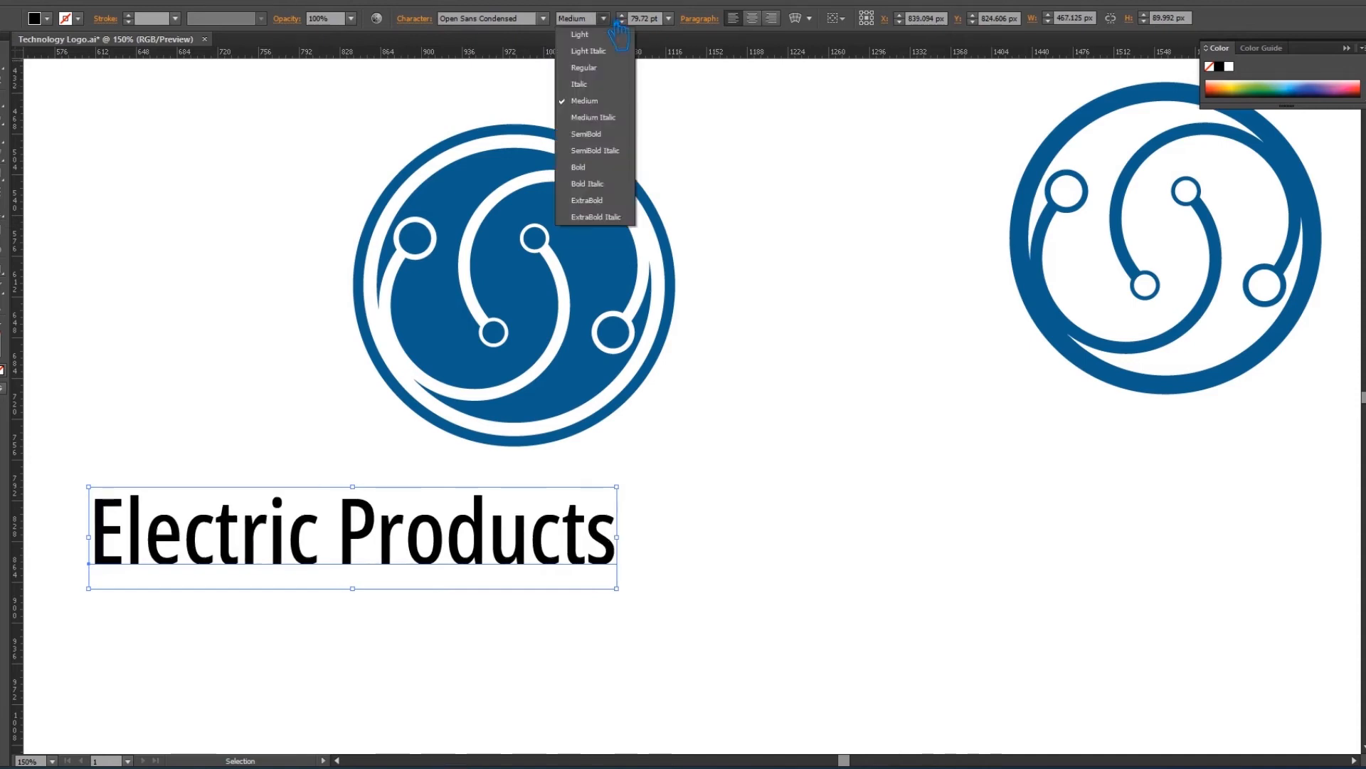
left_click(610, 169)
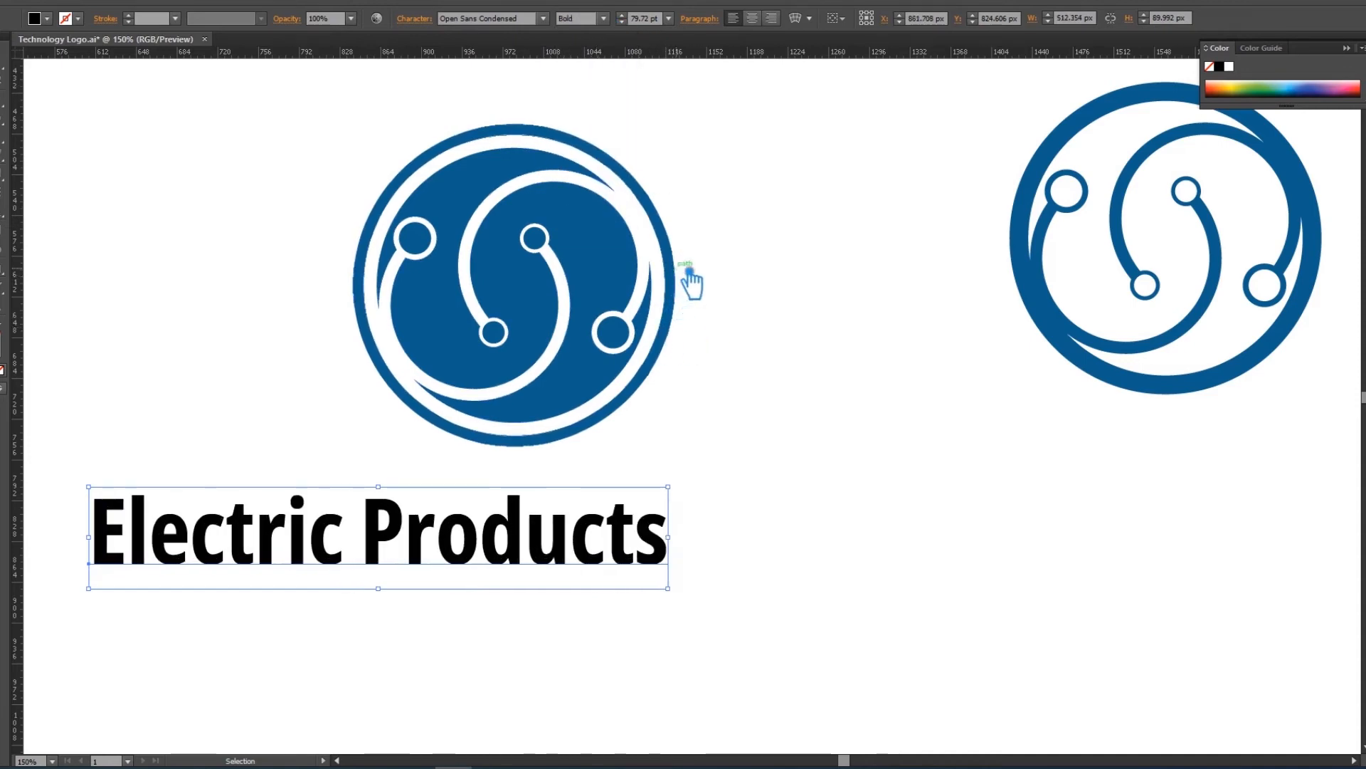
Convert the company name to all caps and move it so it sits centered below the filled logo.
left_click(428, 23)
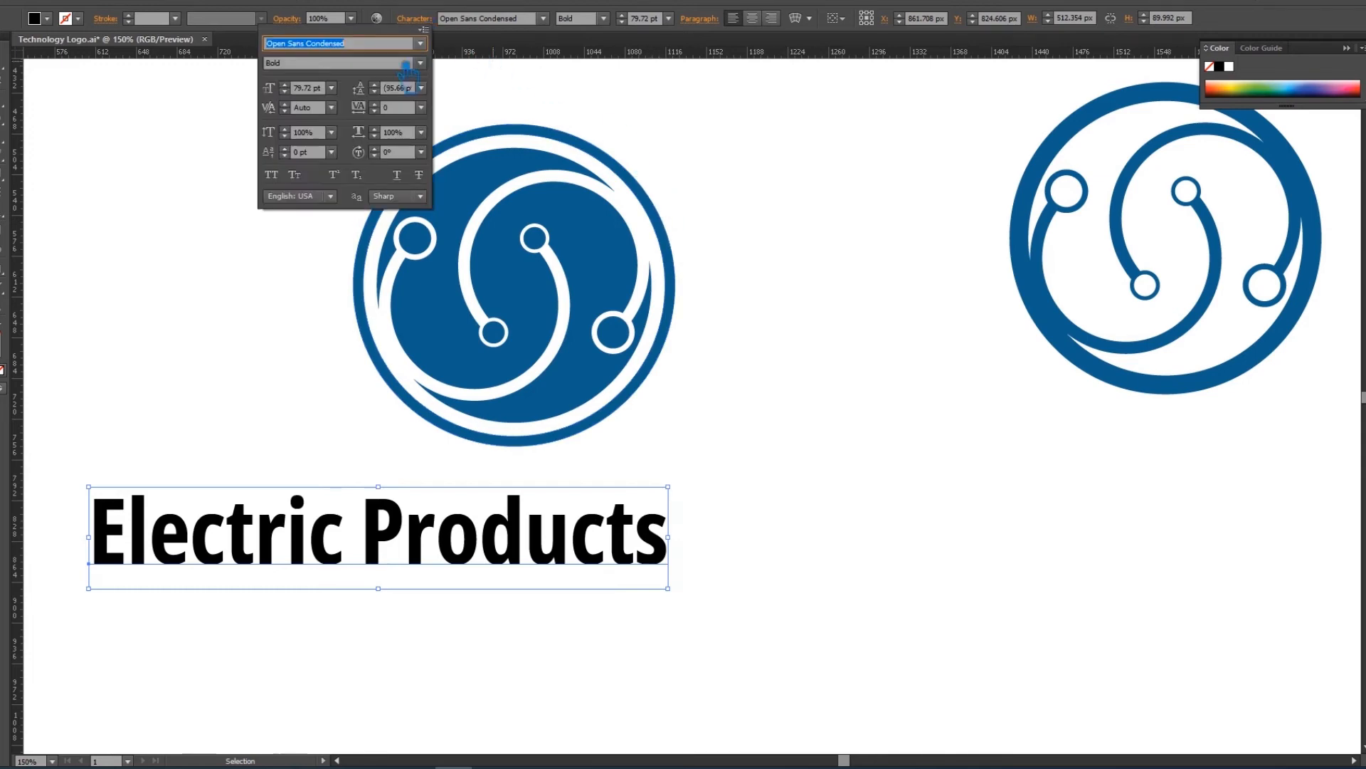
left_click(271, 174)
left_click(843, 412)
left_click_drag(594, 514, 677, 498)
left_click(795, 382)
left_click_drag(768, 417, 806, 400)
left_click(14, 108)
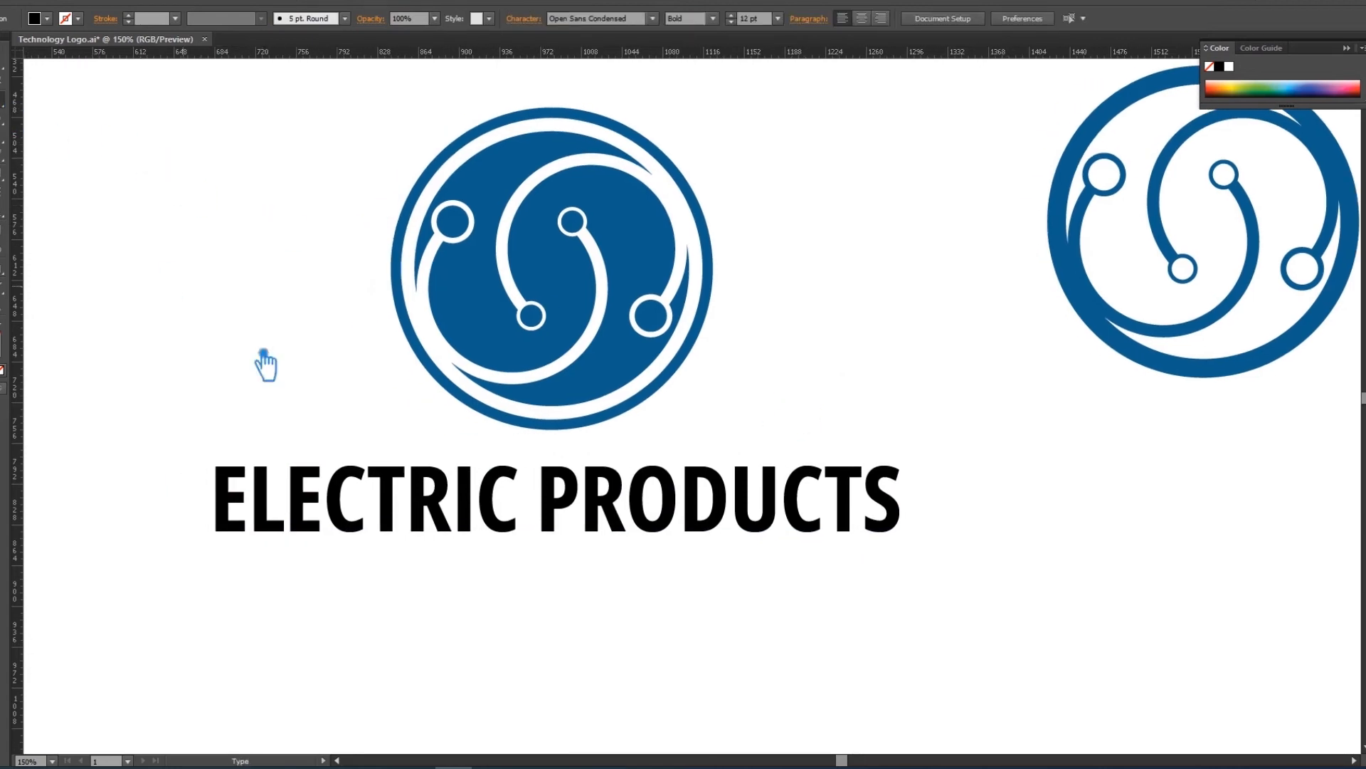